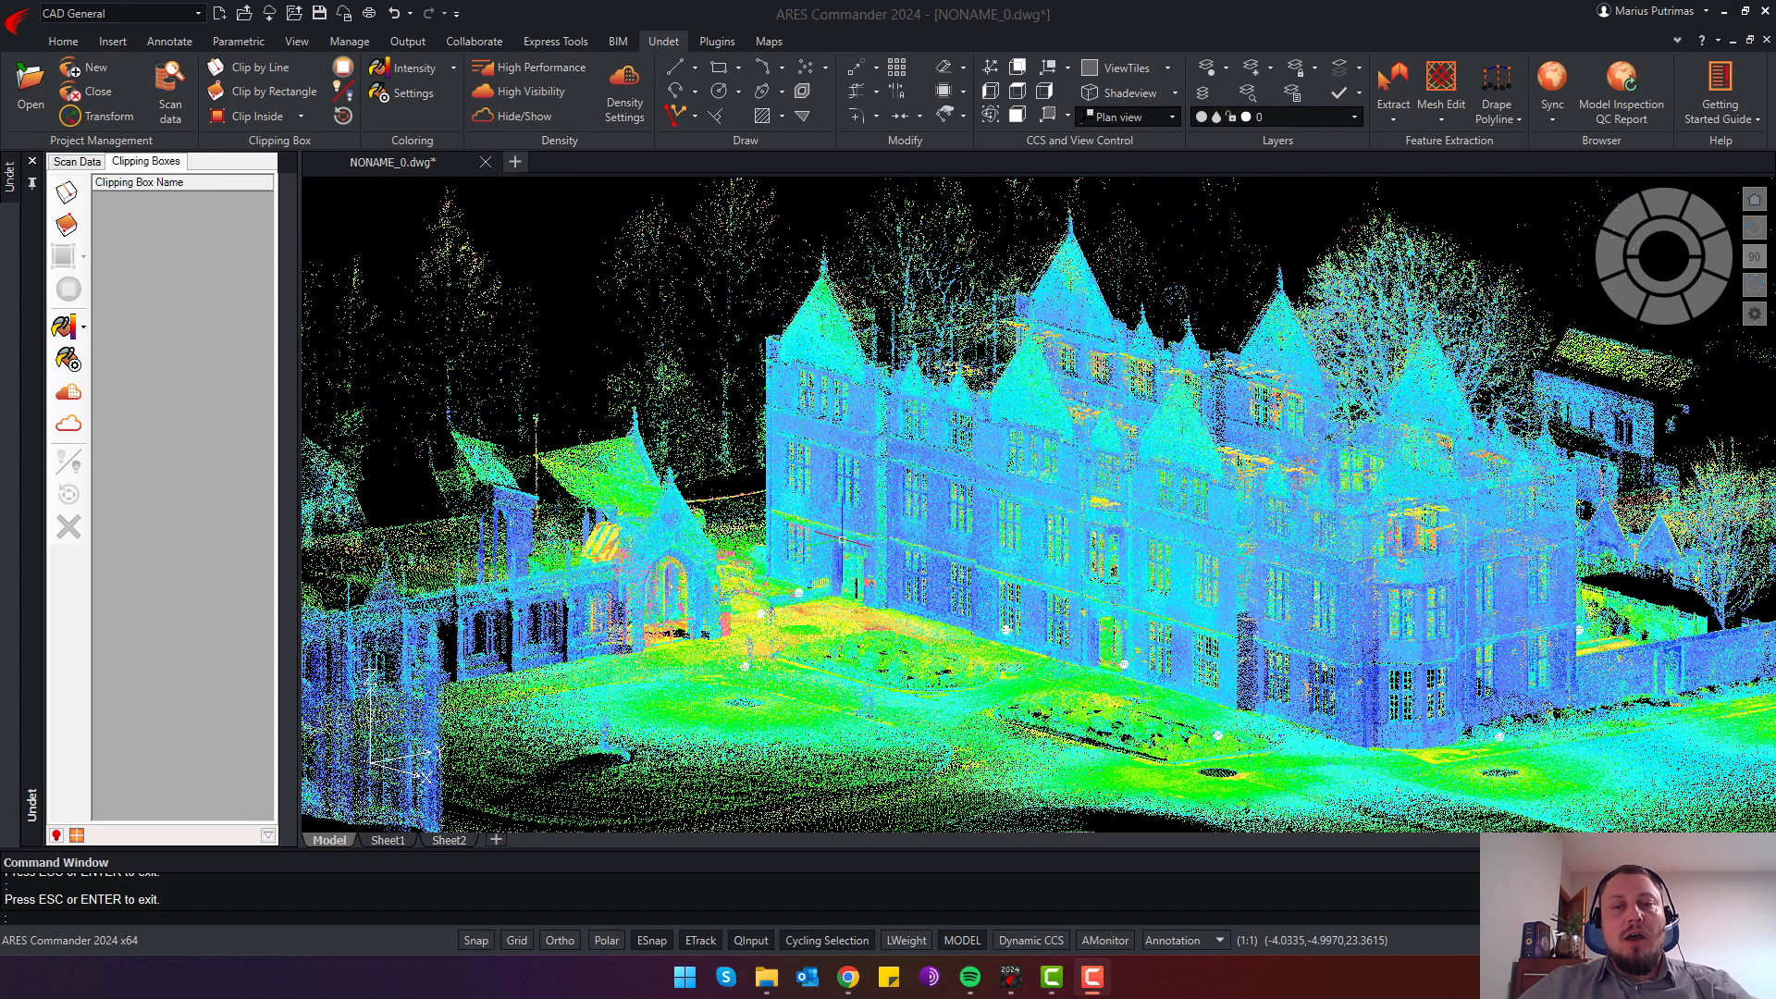
pyautogui.keyDown('shift'); pyautogui.moveTo(842, 539); pyautogui.dragTo(1619, 511, button='middle'); pyautogui.keyUp('shift')
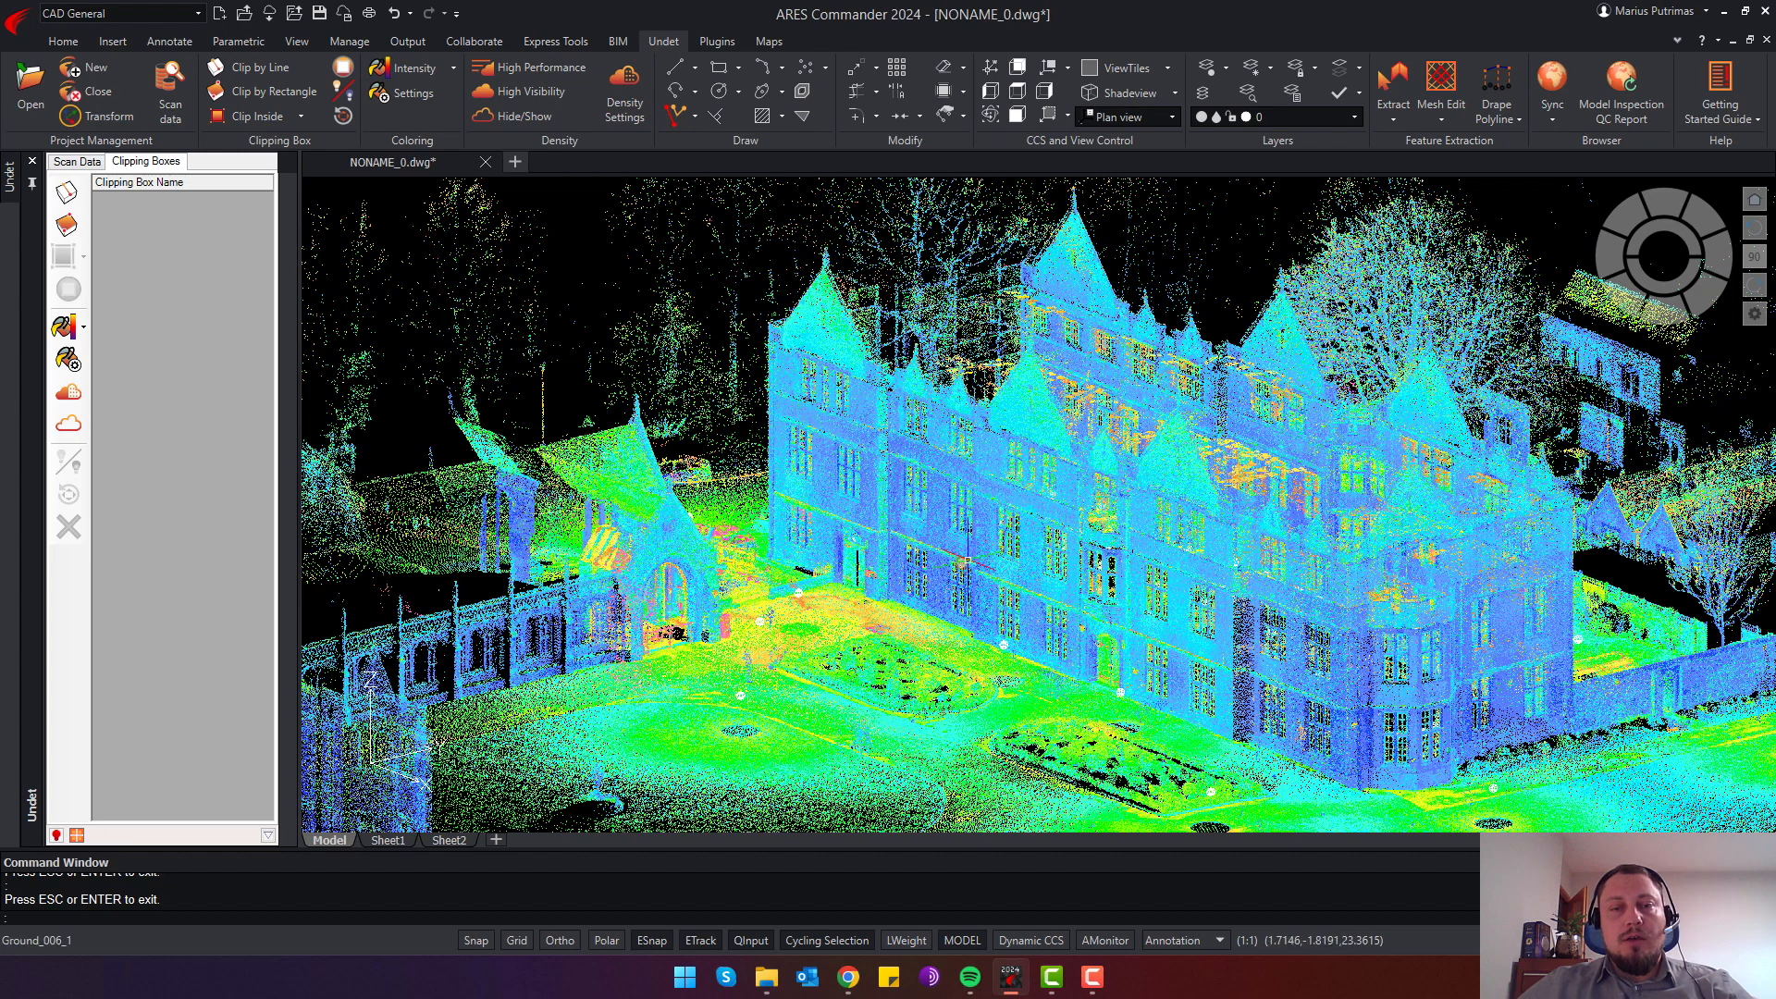
pyautogui.moveTo(814, 624); pyautogui.dragTo(779, 618, button='middle')
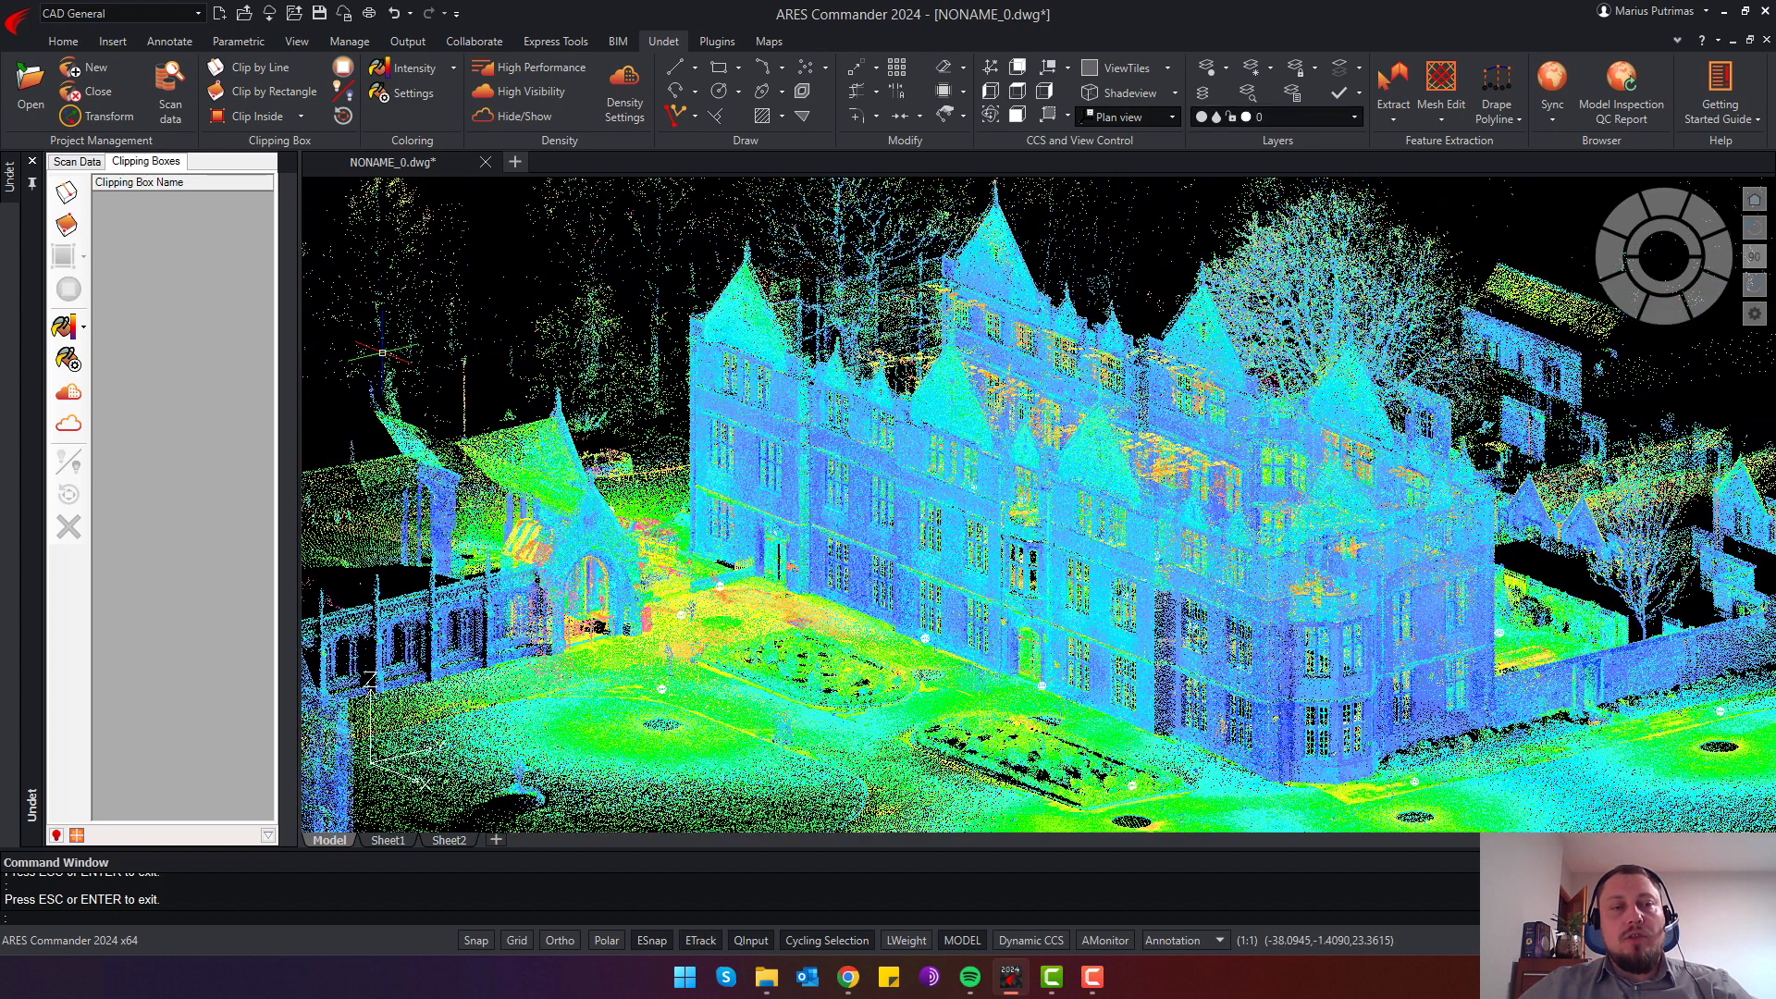
pyautogui.moveTo(1087, 593)
pyautogui.keyDown('shift'); pyautogui.mouseDown(button='middle')
pyautogui.moveTo(1004, 583)
pyautogui.moveTo(1064, 586)
pyautogui.mouseUp(button='middle'); pyautogui.keyUp('shift')
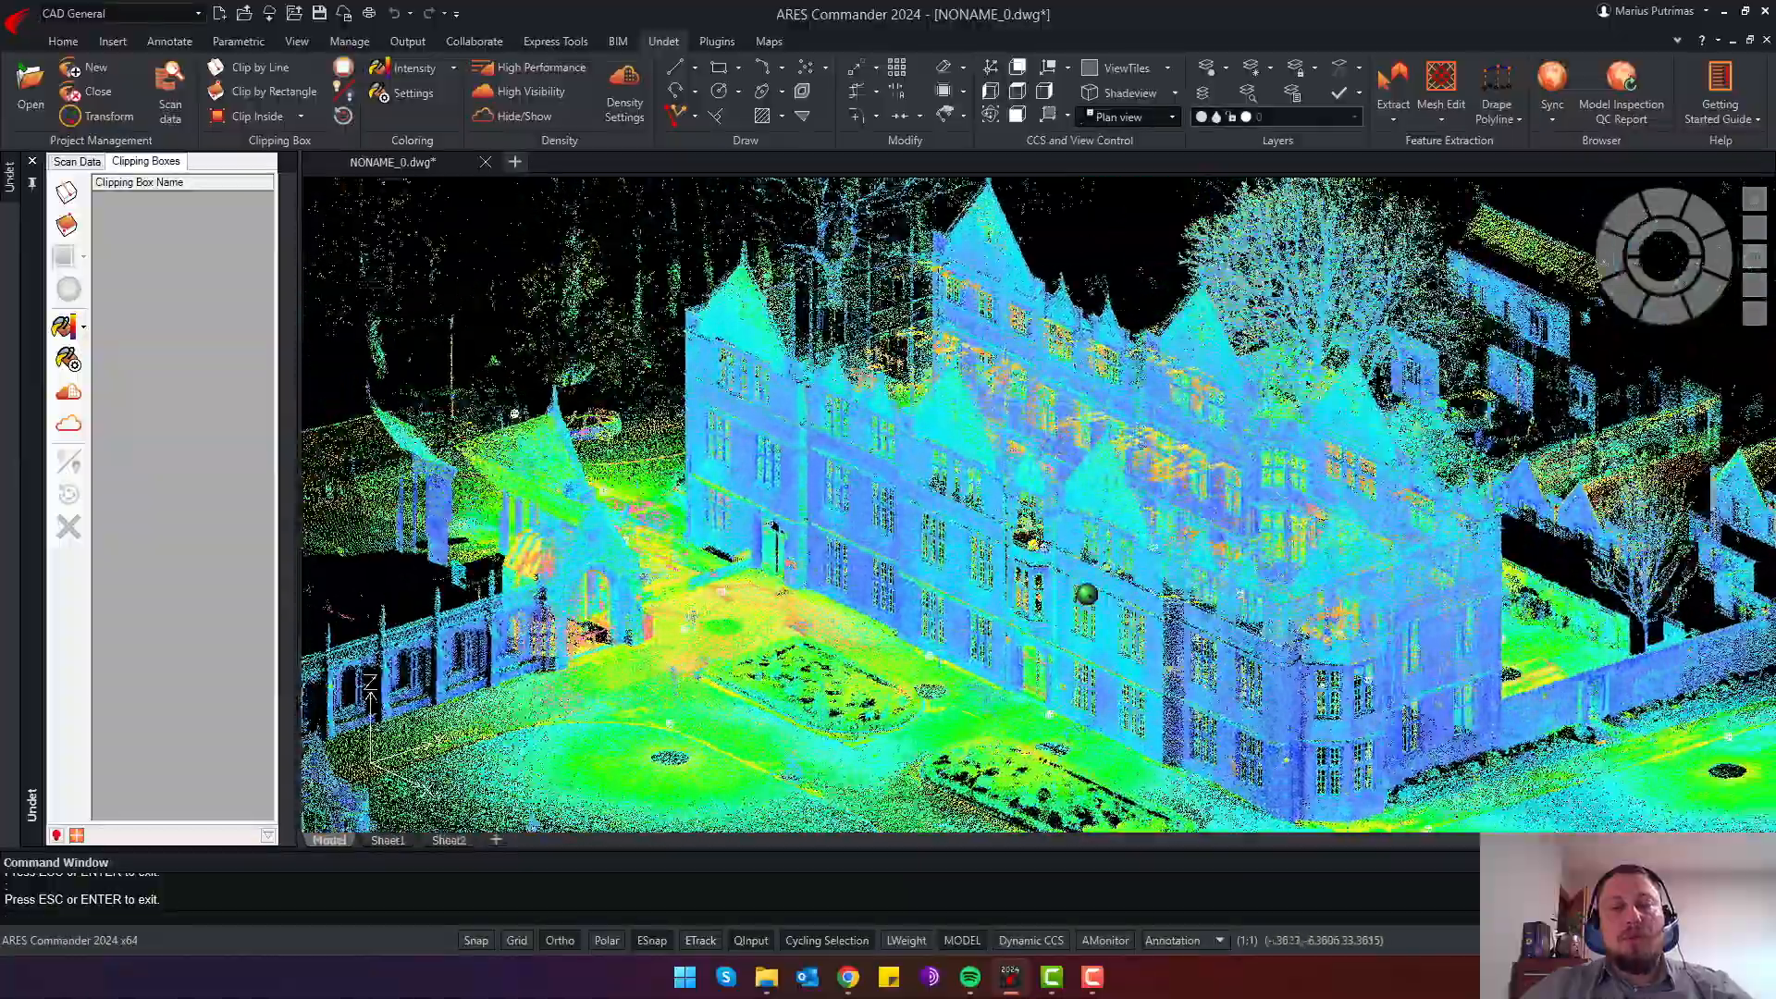
# Switch to the top view and create a rectangular clipping box around the courtyard steps between the low walls
pyautogui.scroll(-3, 1064, 587)
pyautogui.click(1663, 257)
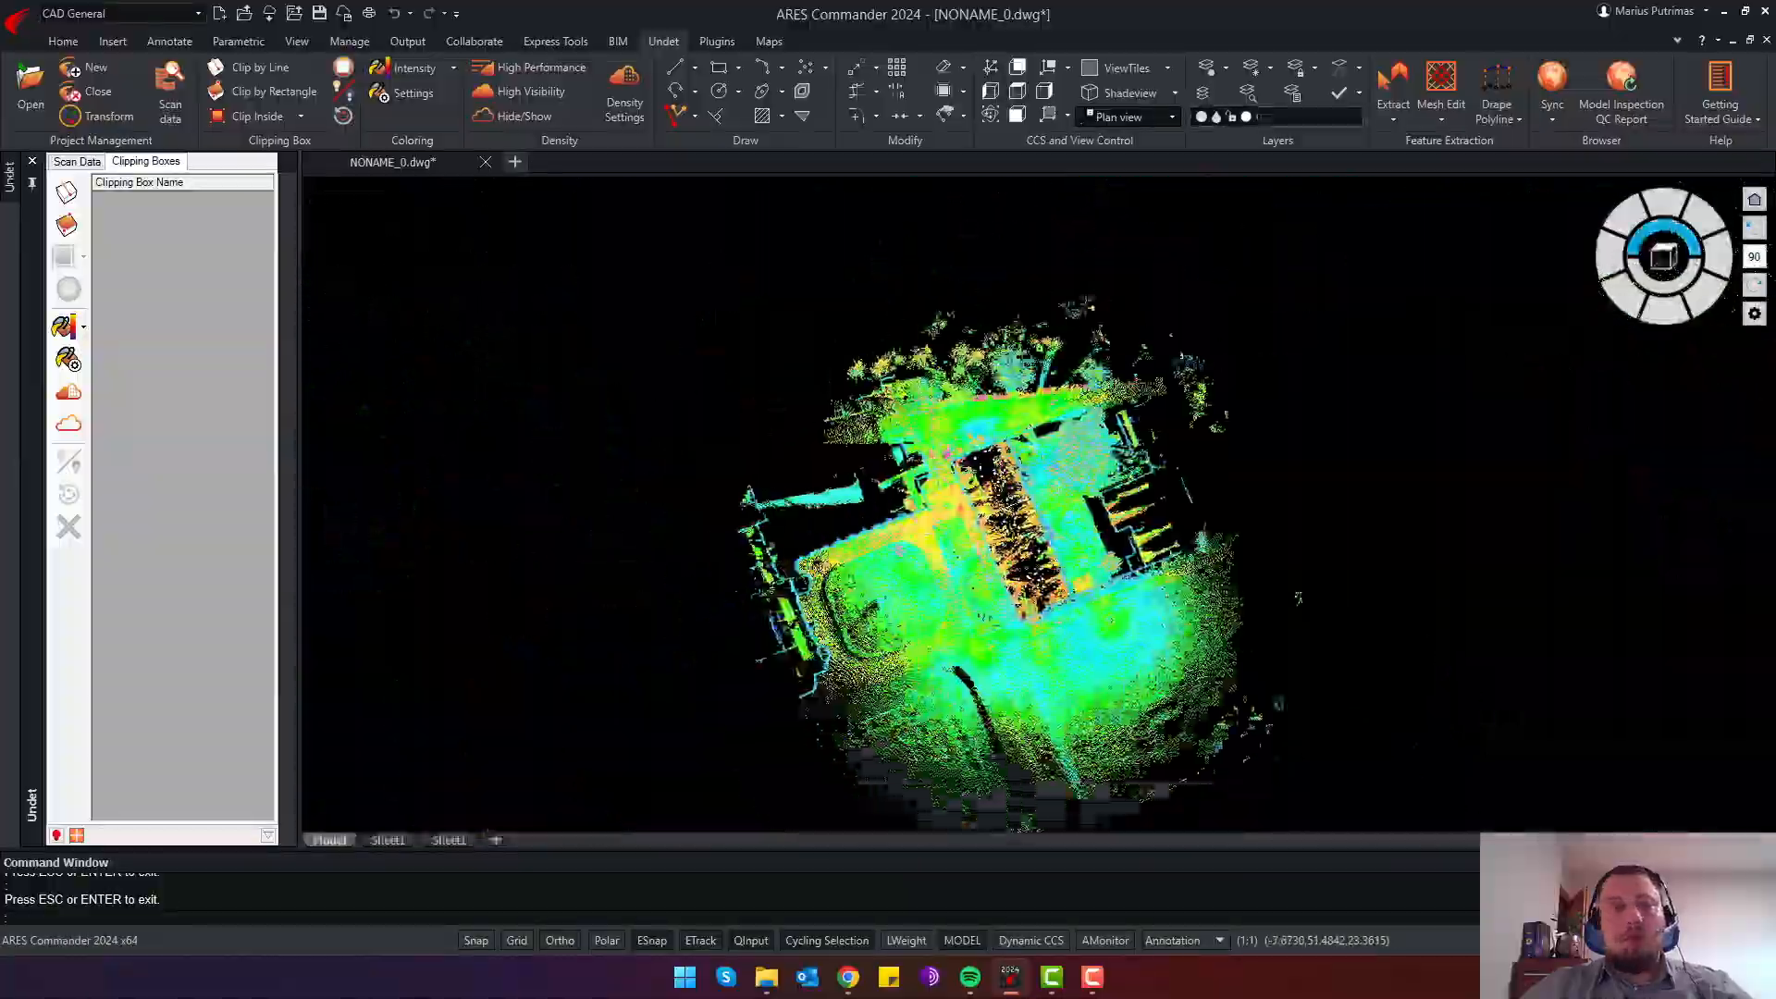
pyautogui.scroll(8, 948, 435)
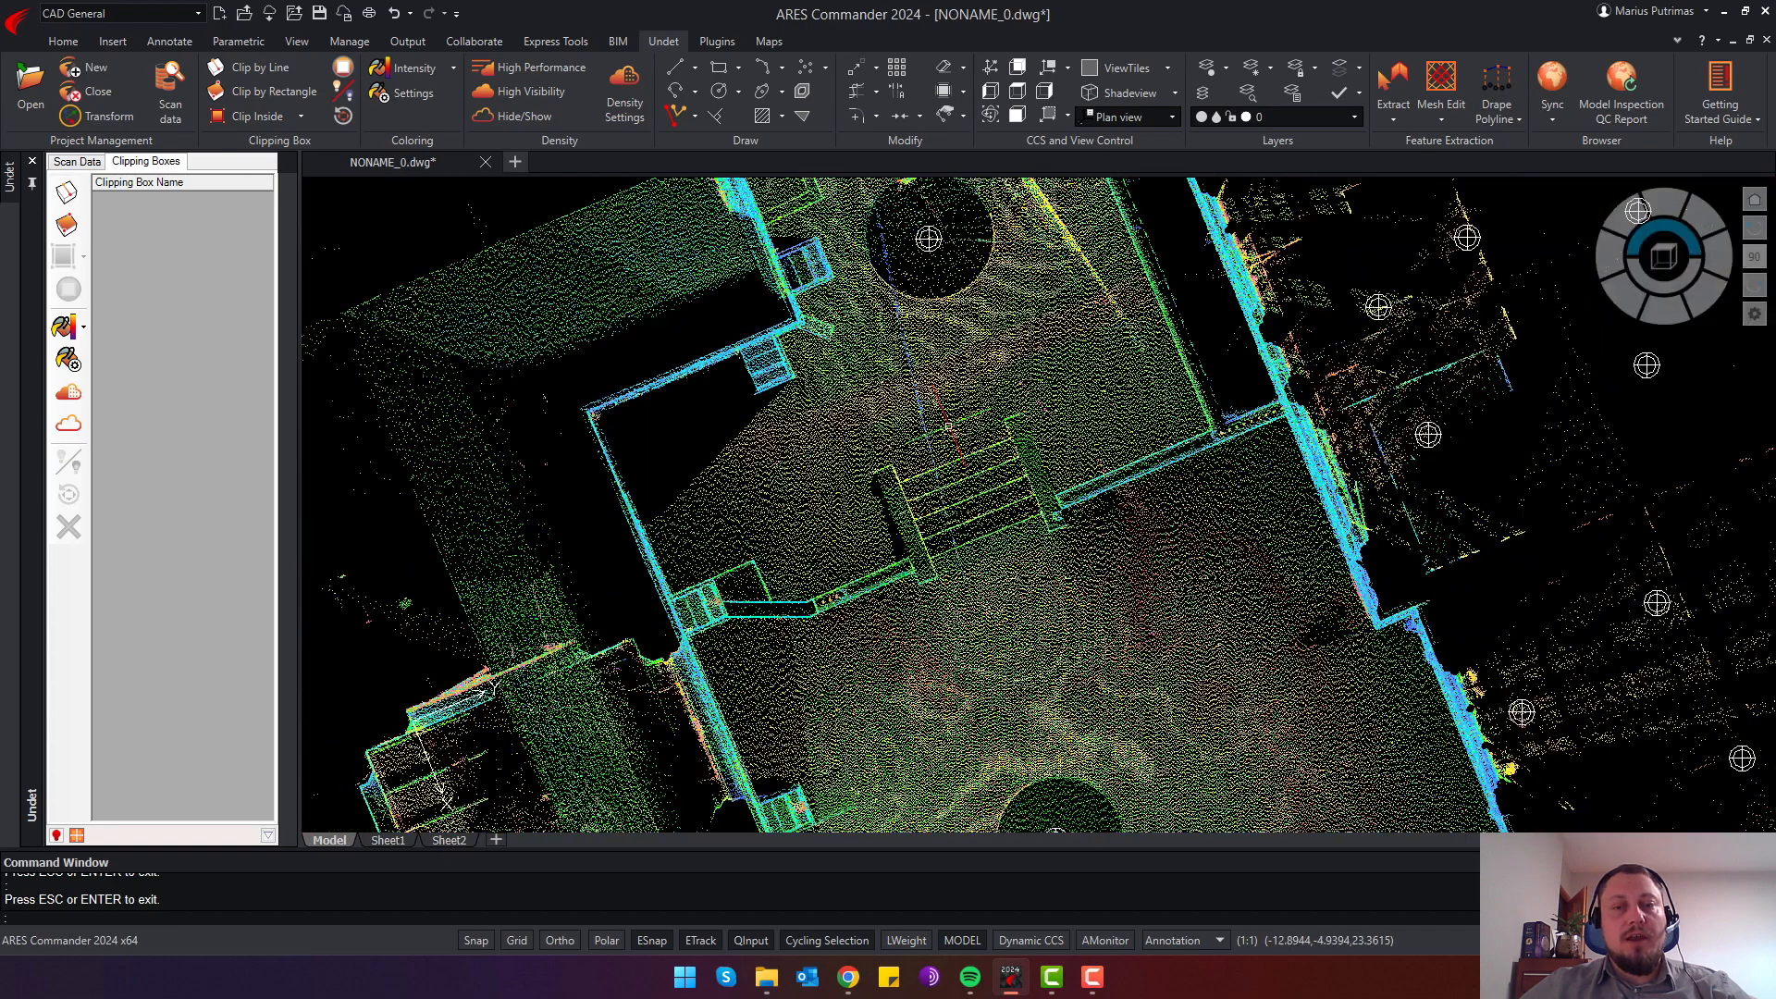
pyautogui.scroll(2, 1014, 513)
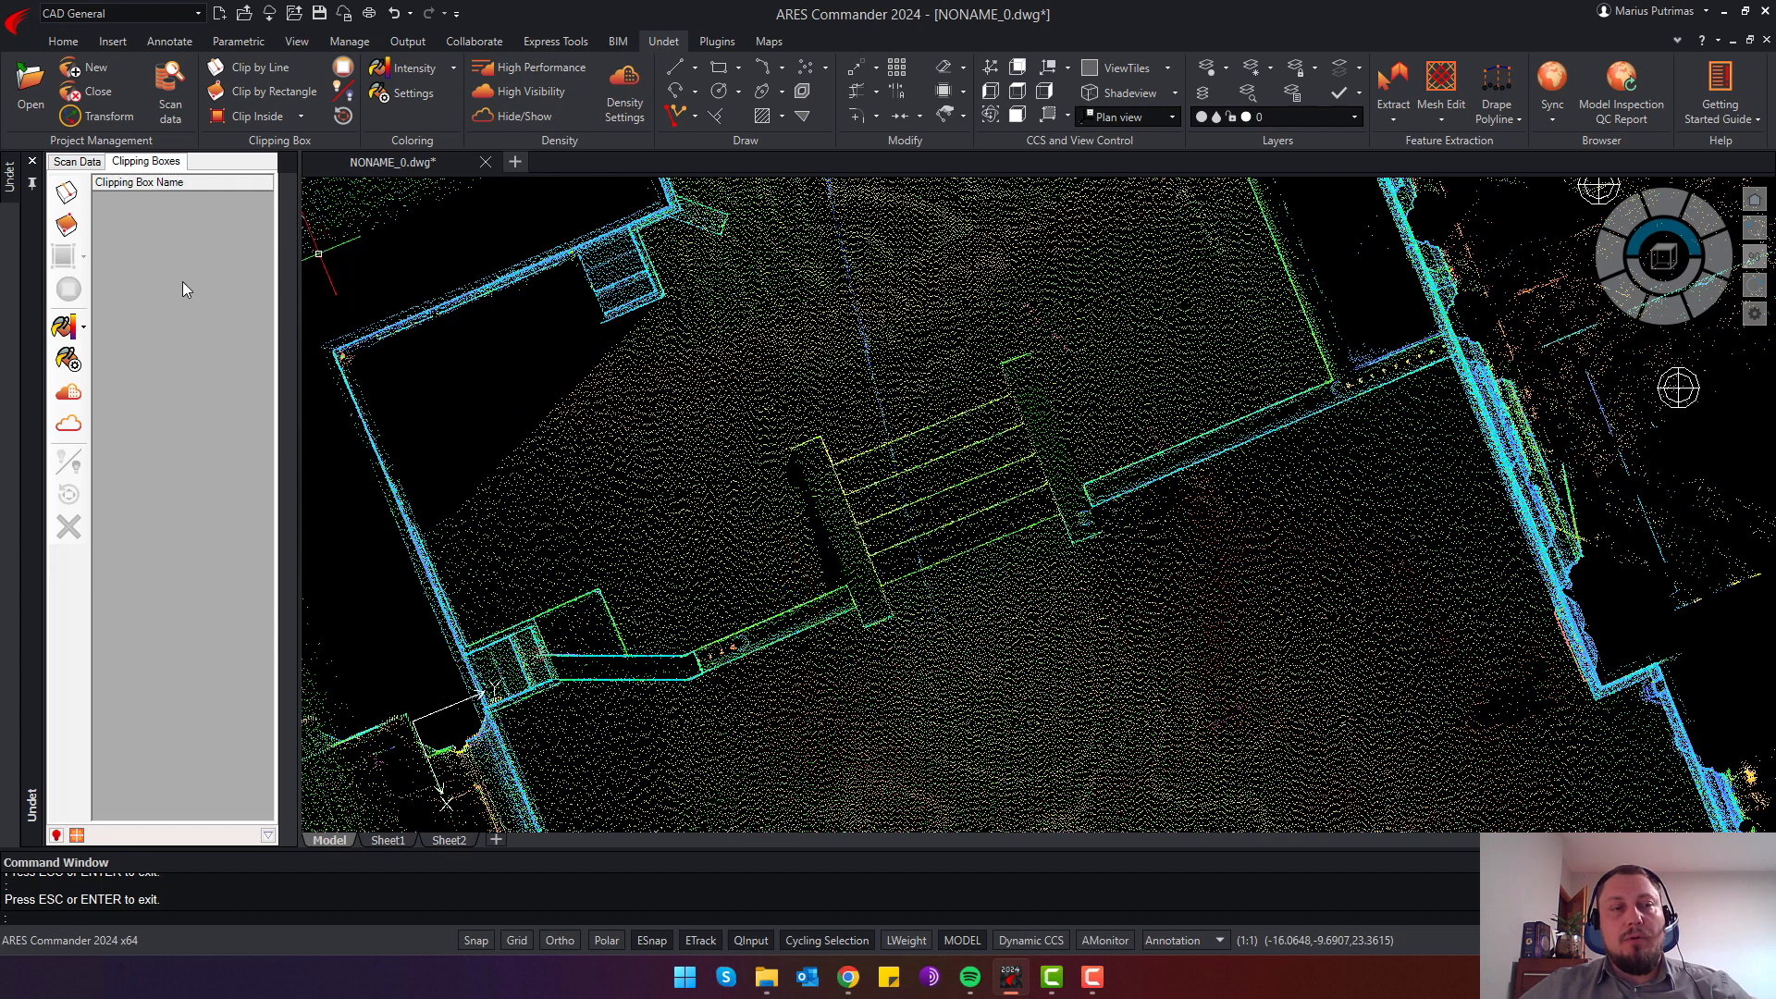
pyautogui.click(66, 227)
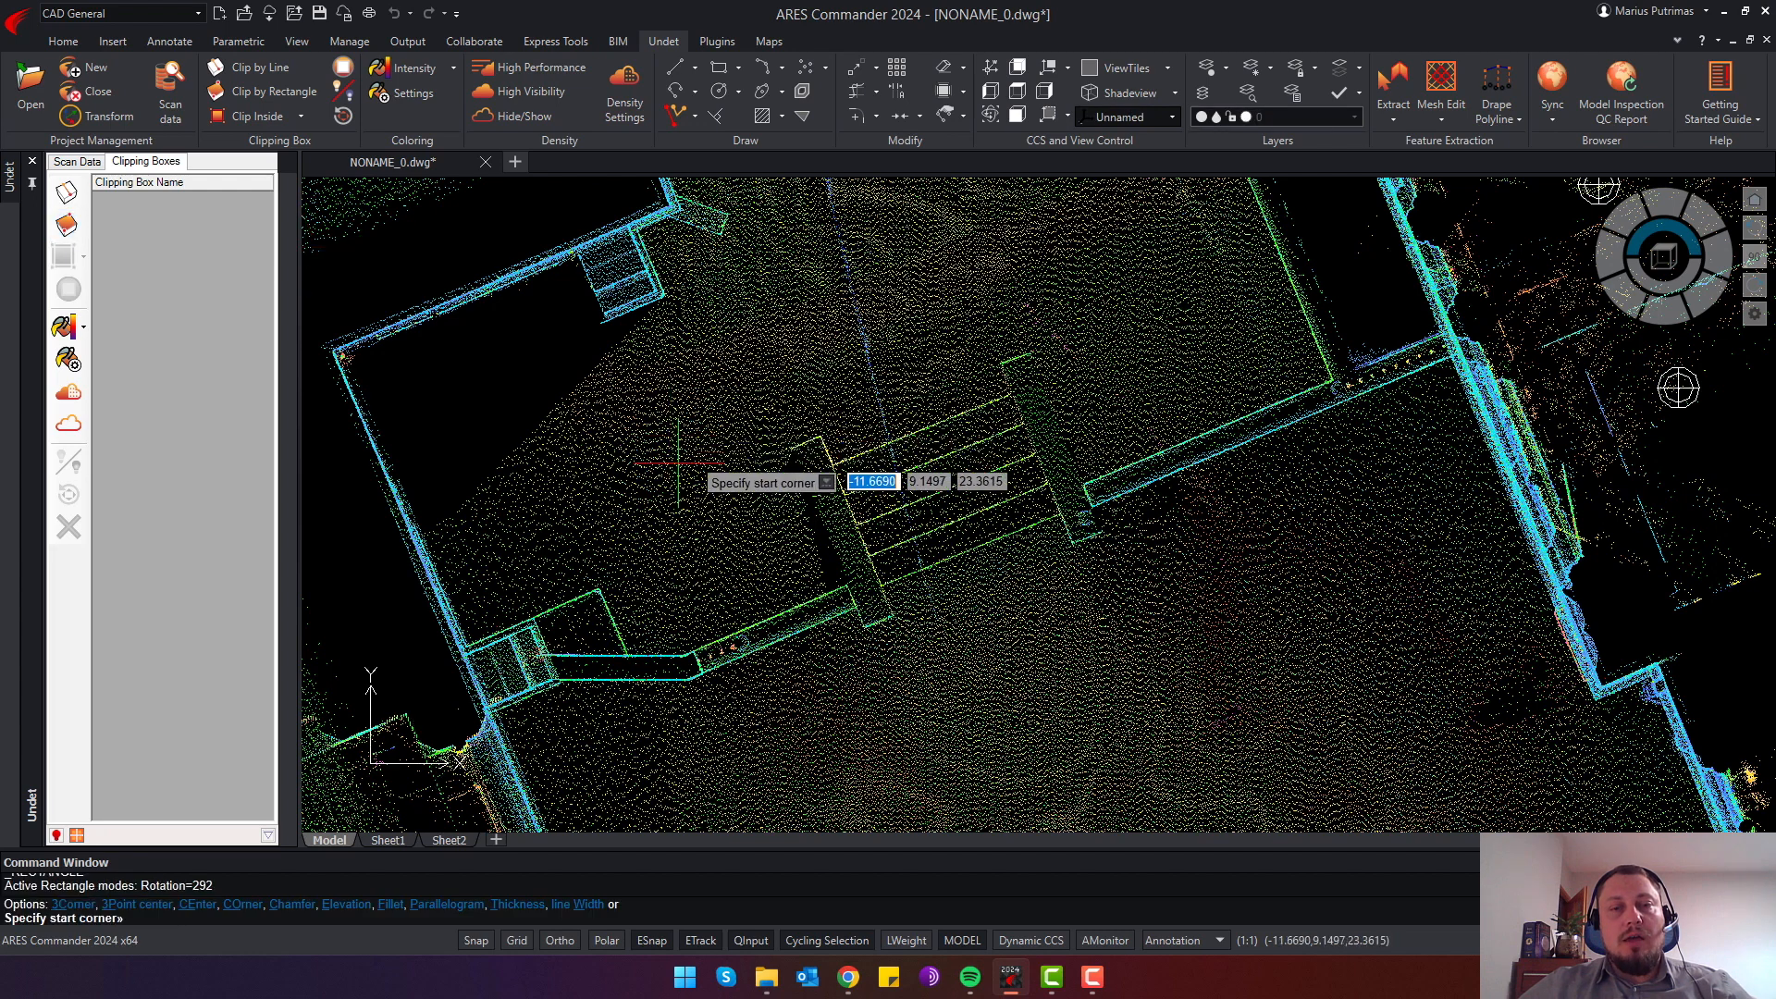
pyautogui.click(668, 428)
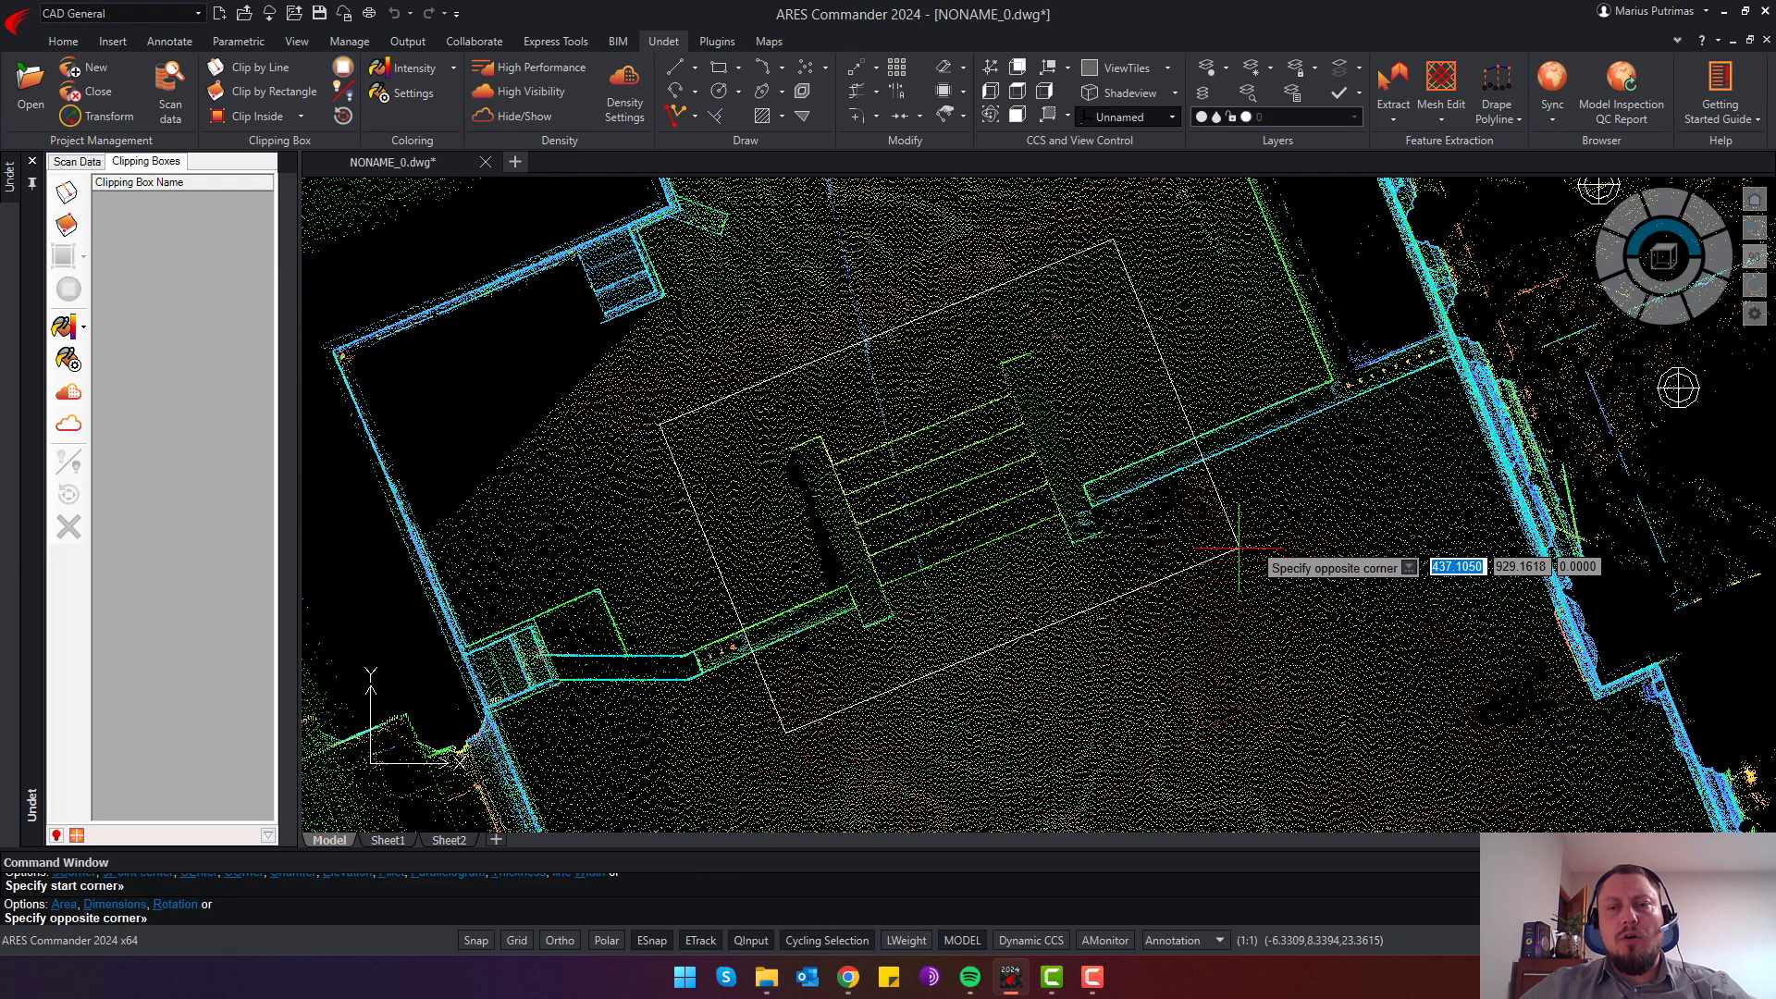
pyautogui.click(1245, 536)
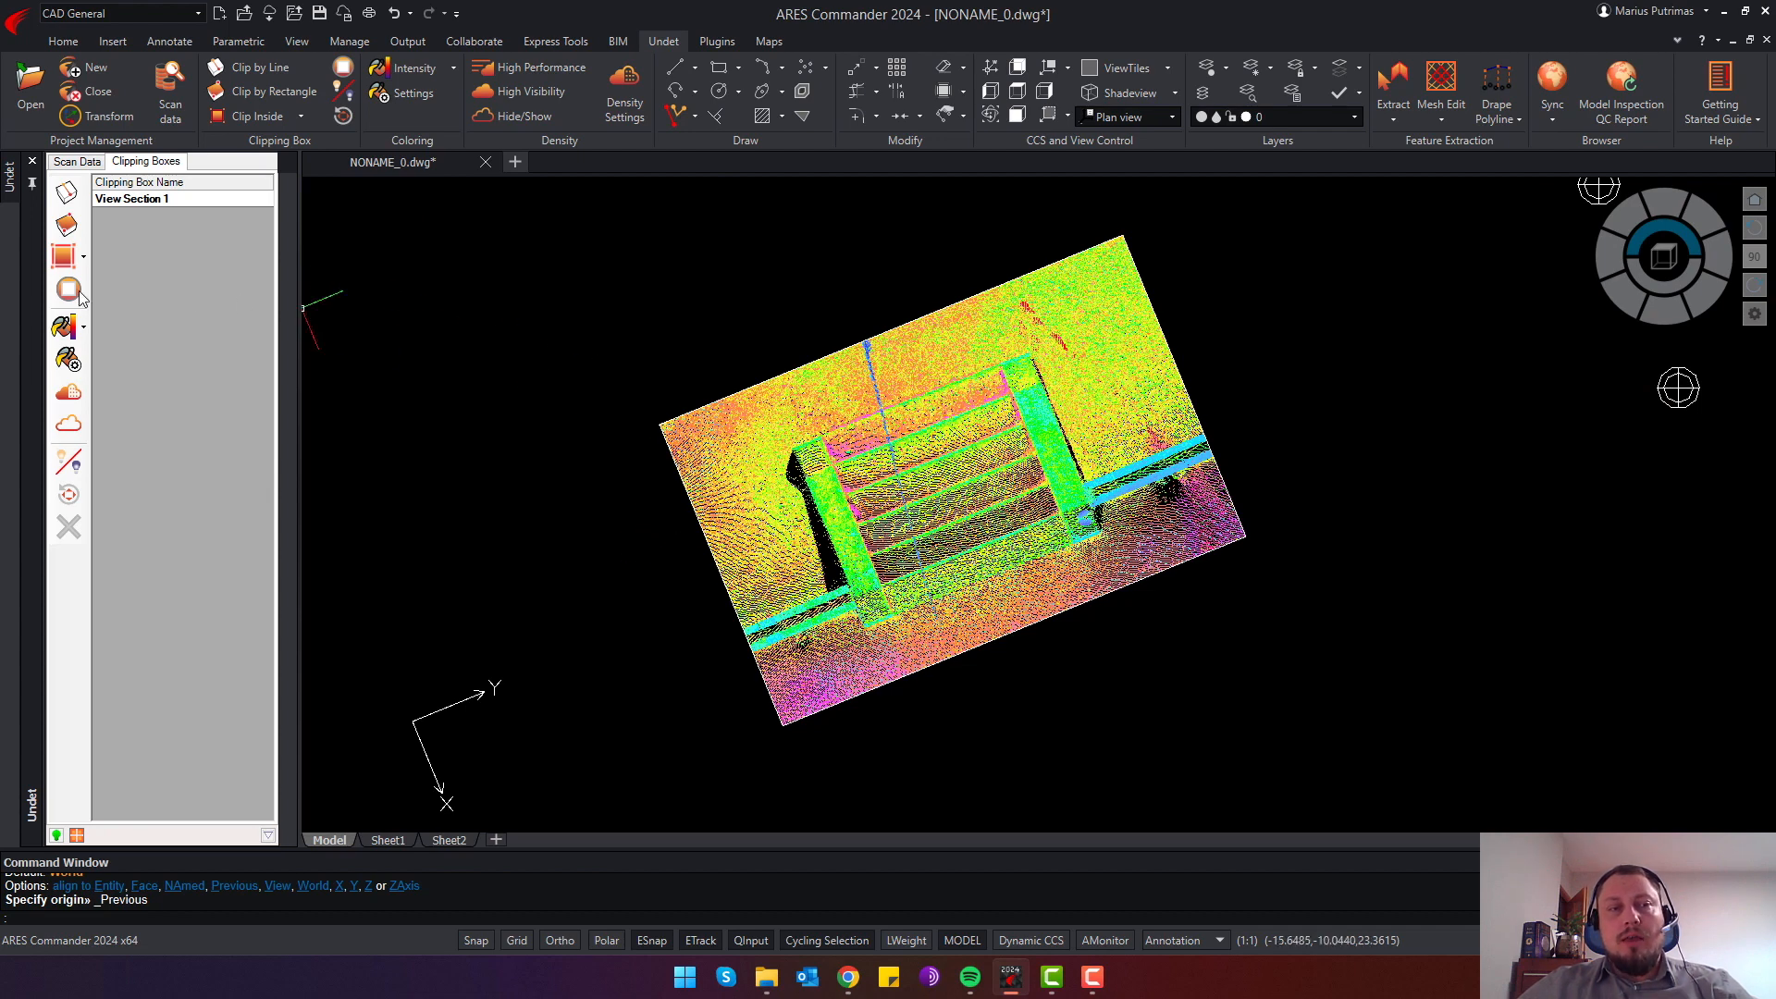
# Turn off the clipping to restore the full point cloud and reapply the View Section 1 clipping box
pyautogui.click(68, 290)
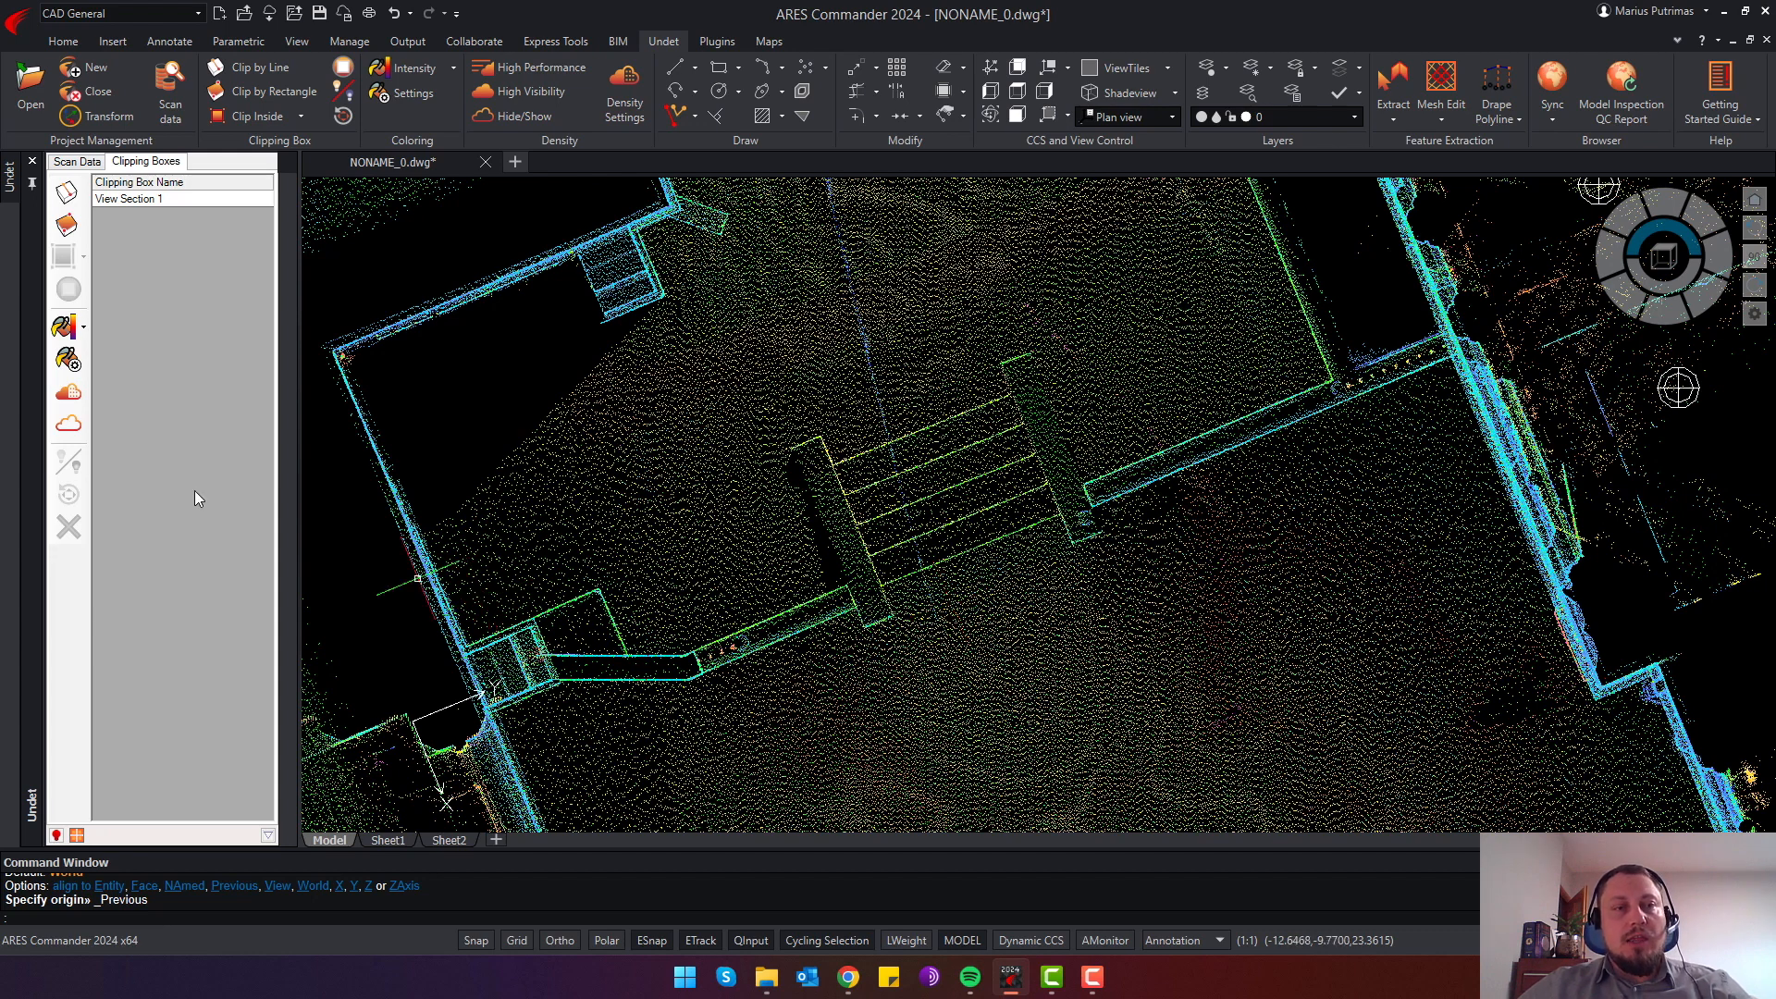
pyautogui.click(55, 836)
pyautogui.doubleClick(128, 200)
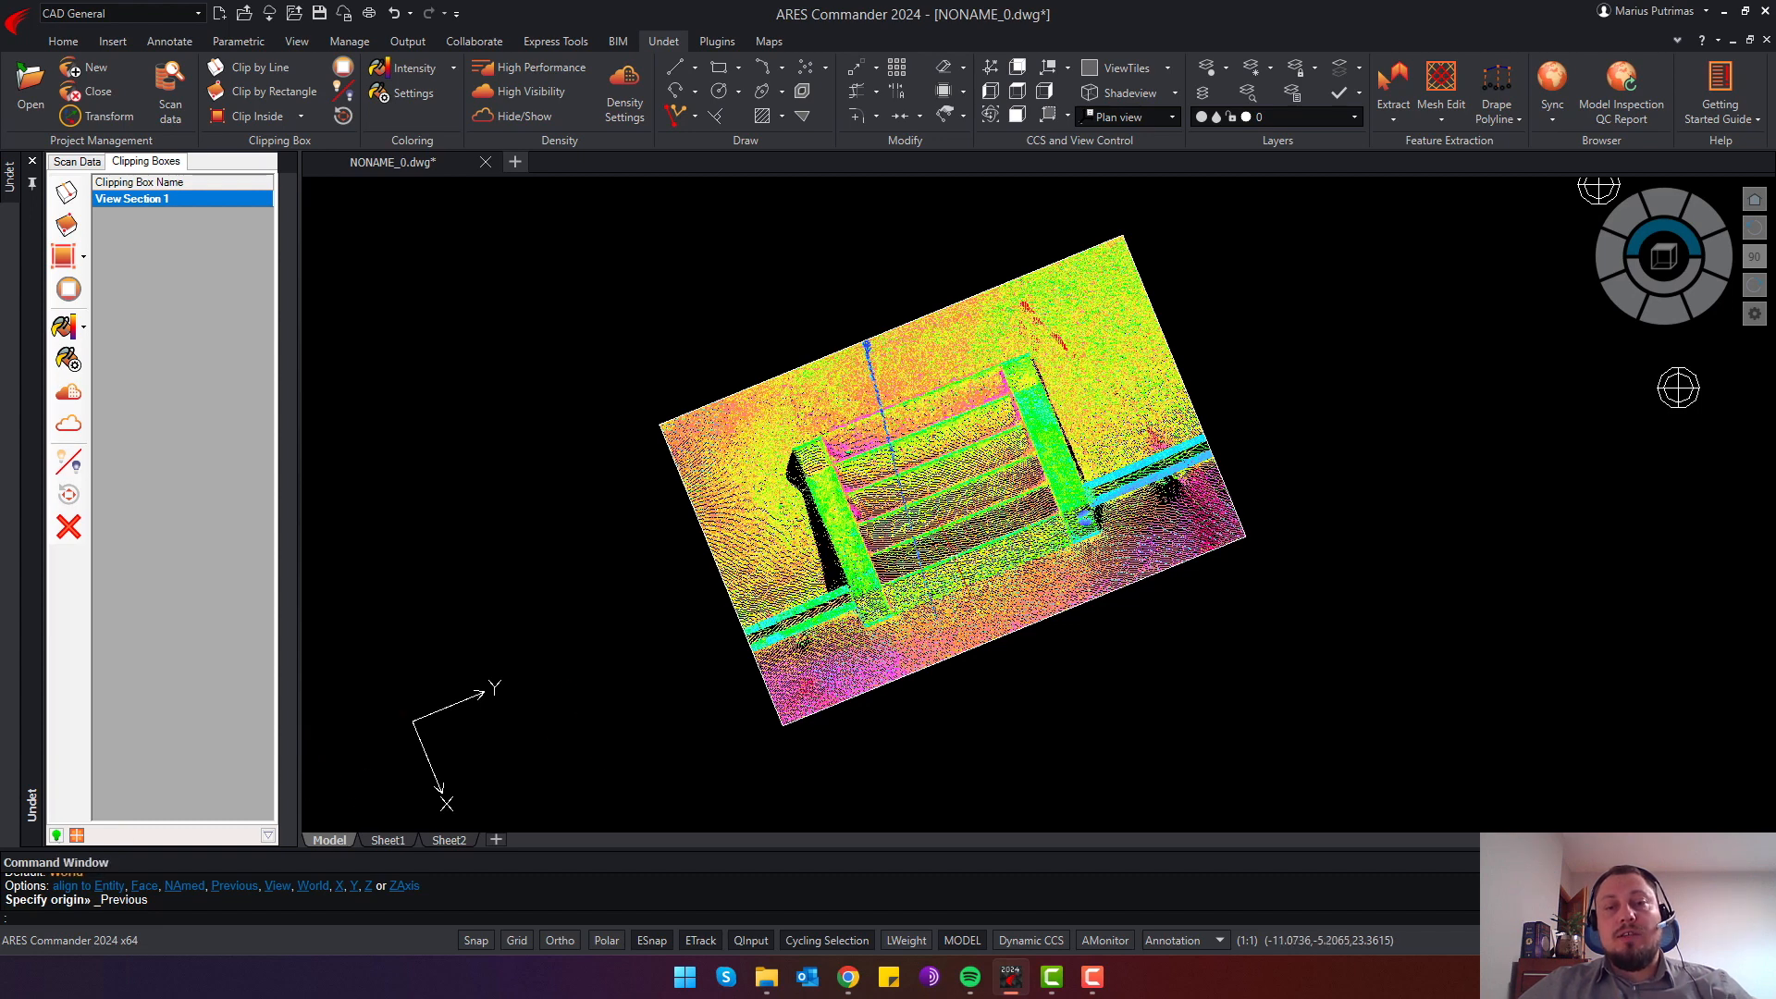
# Create a rectangular clipping box along the main building's front facade, from beside the upper garden bed to the building's lower corner
pyautogui.scroll(3, 940, 568)
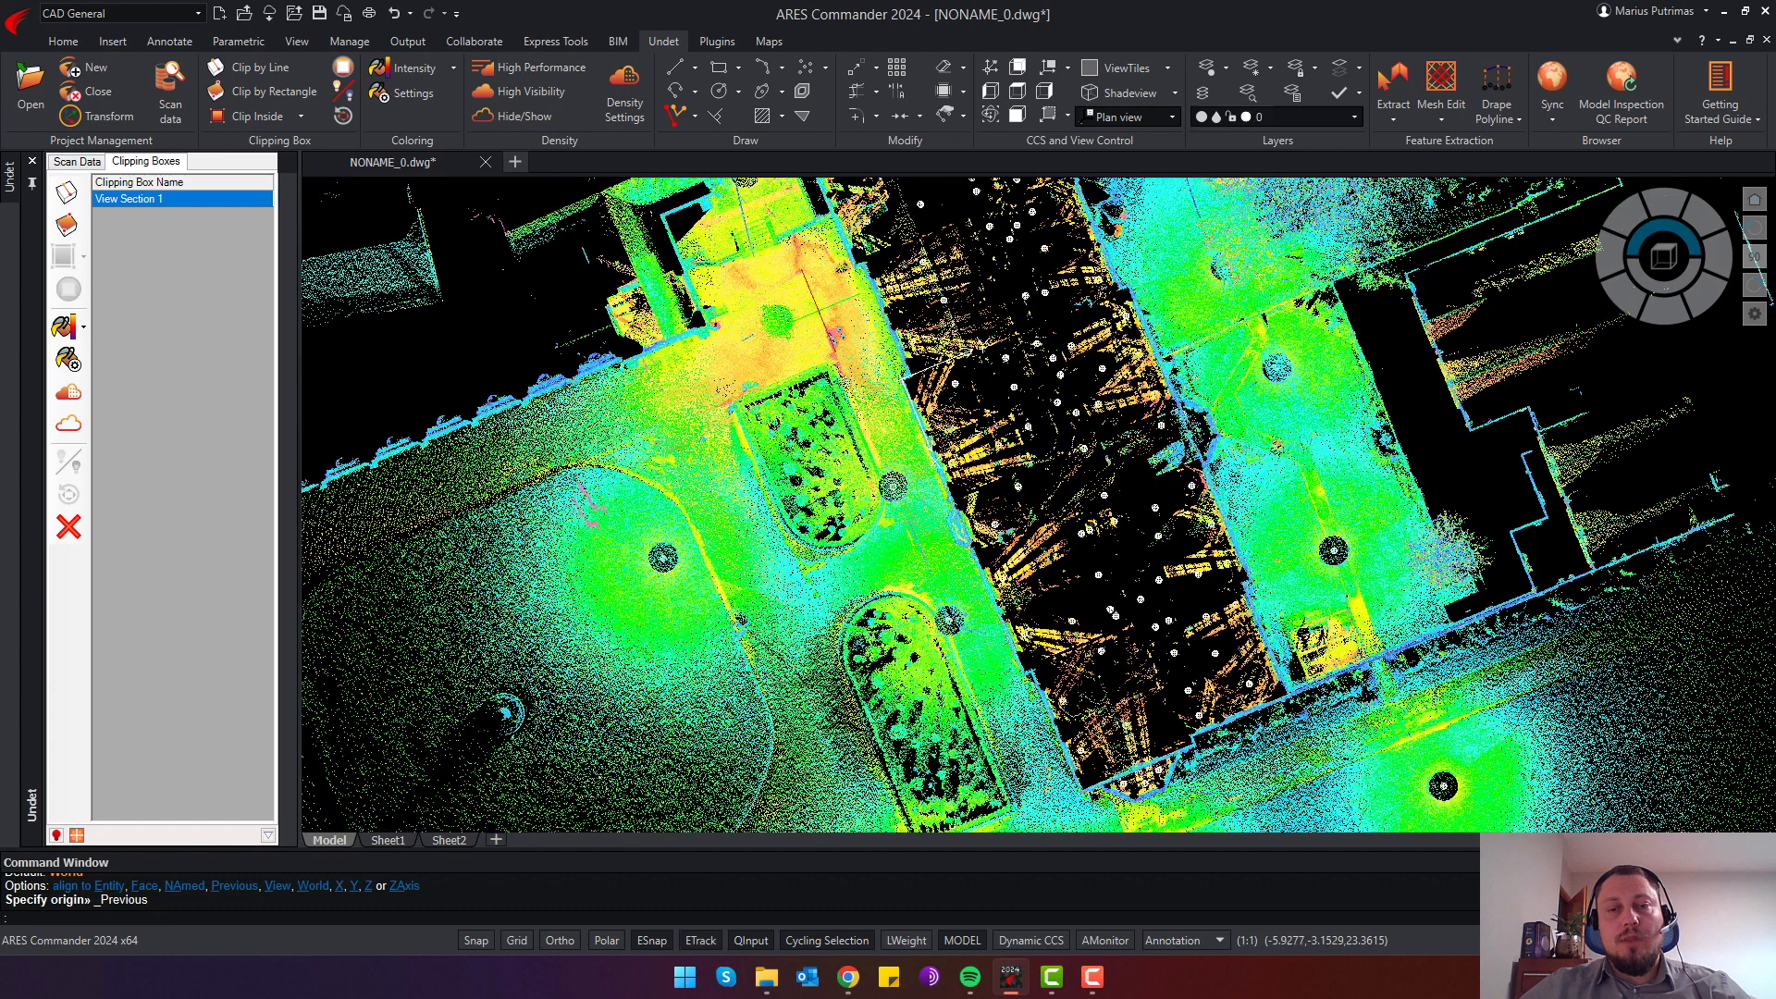
pyautogui.click(66, 224)
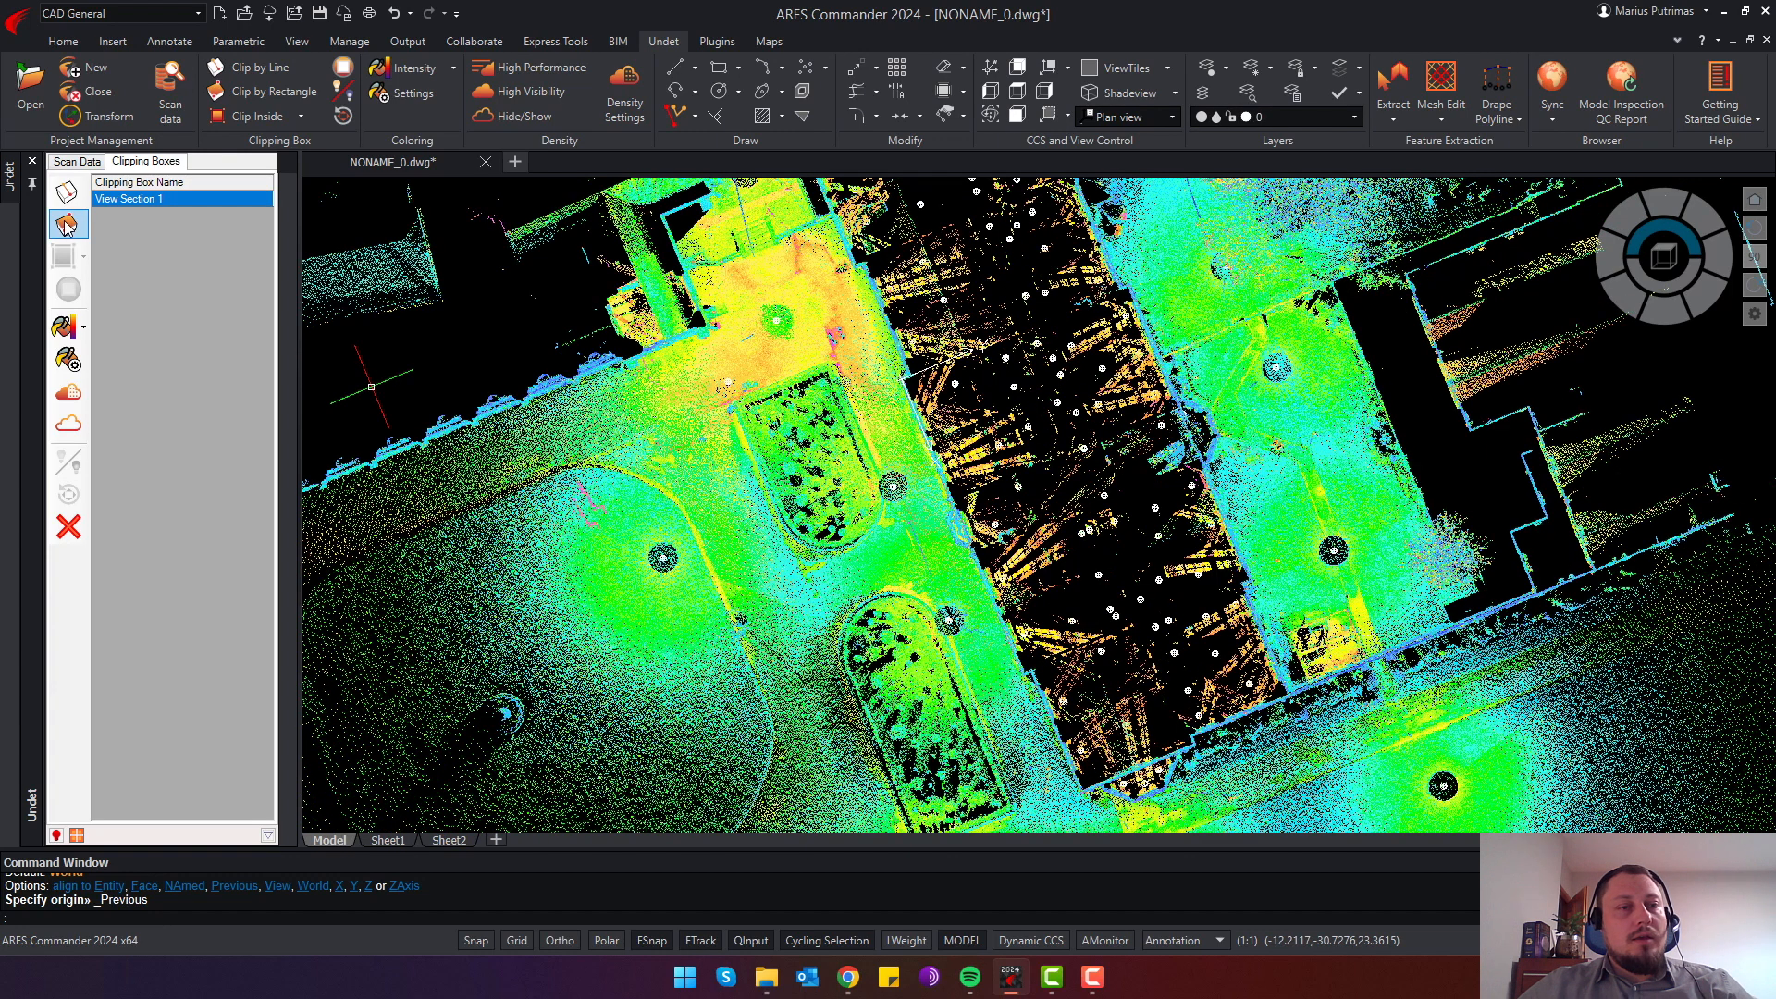
pyautogui.click(955, 507)
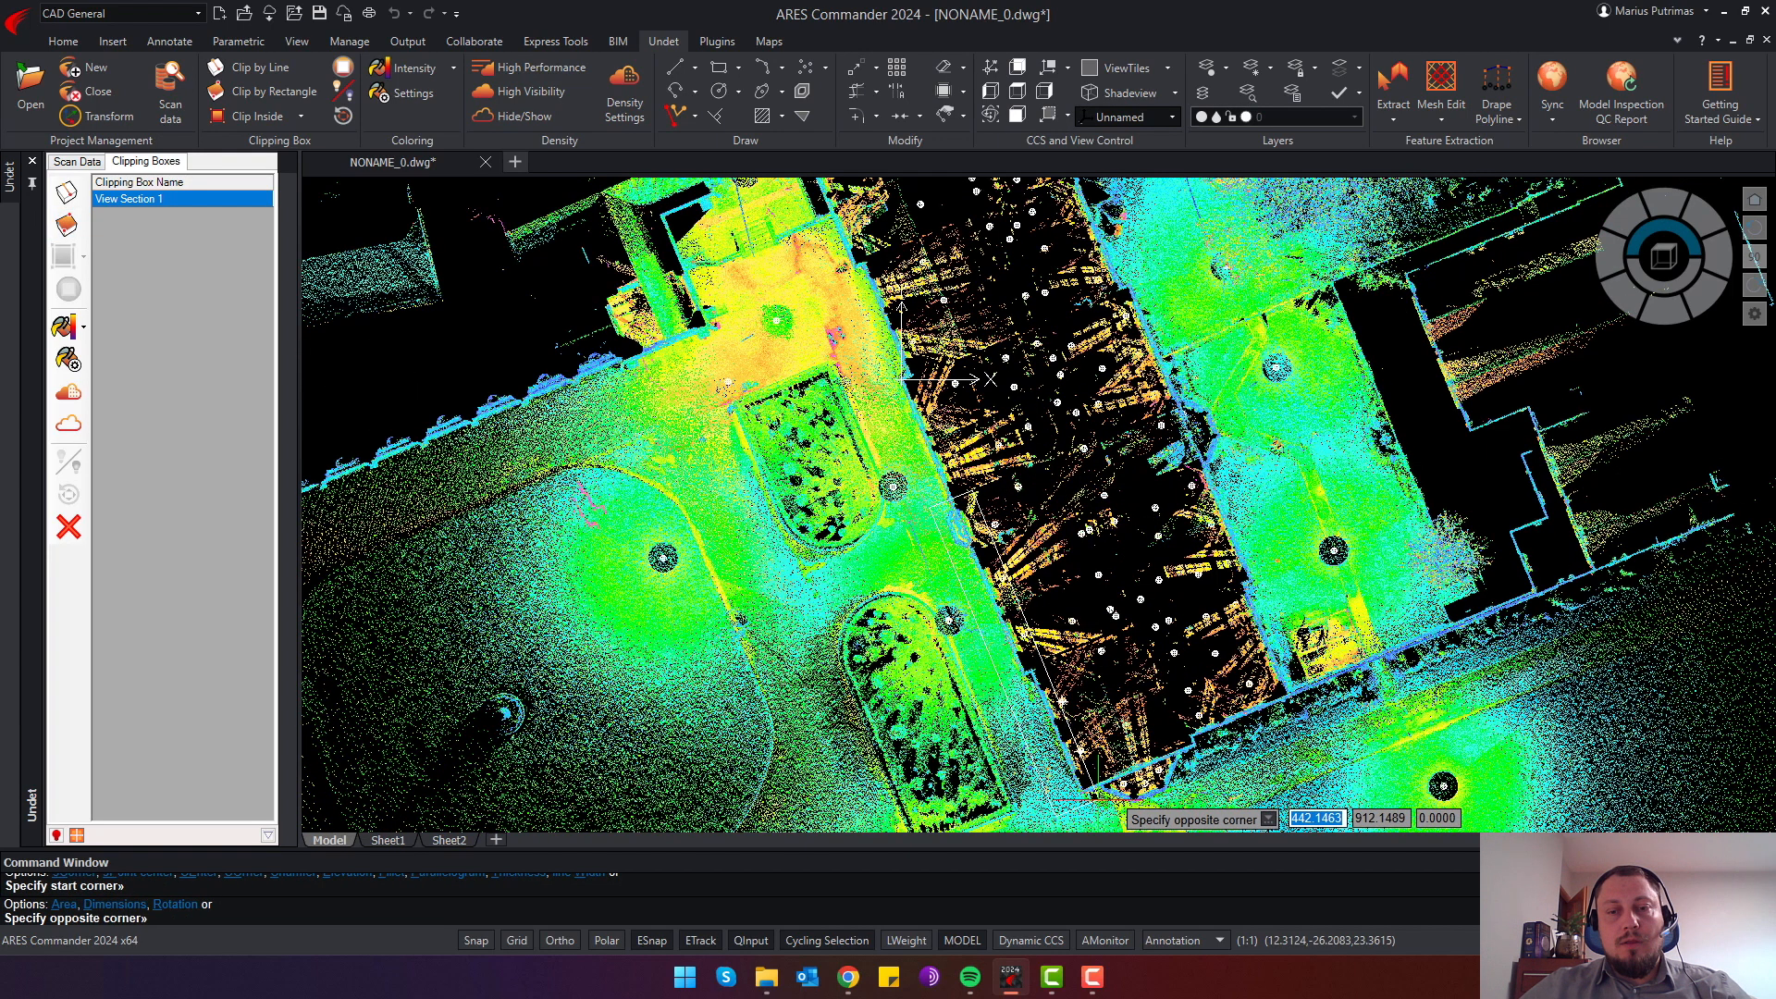
pyautogui.click(1100, 806)
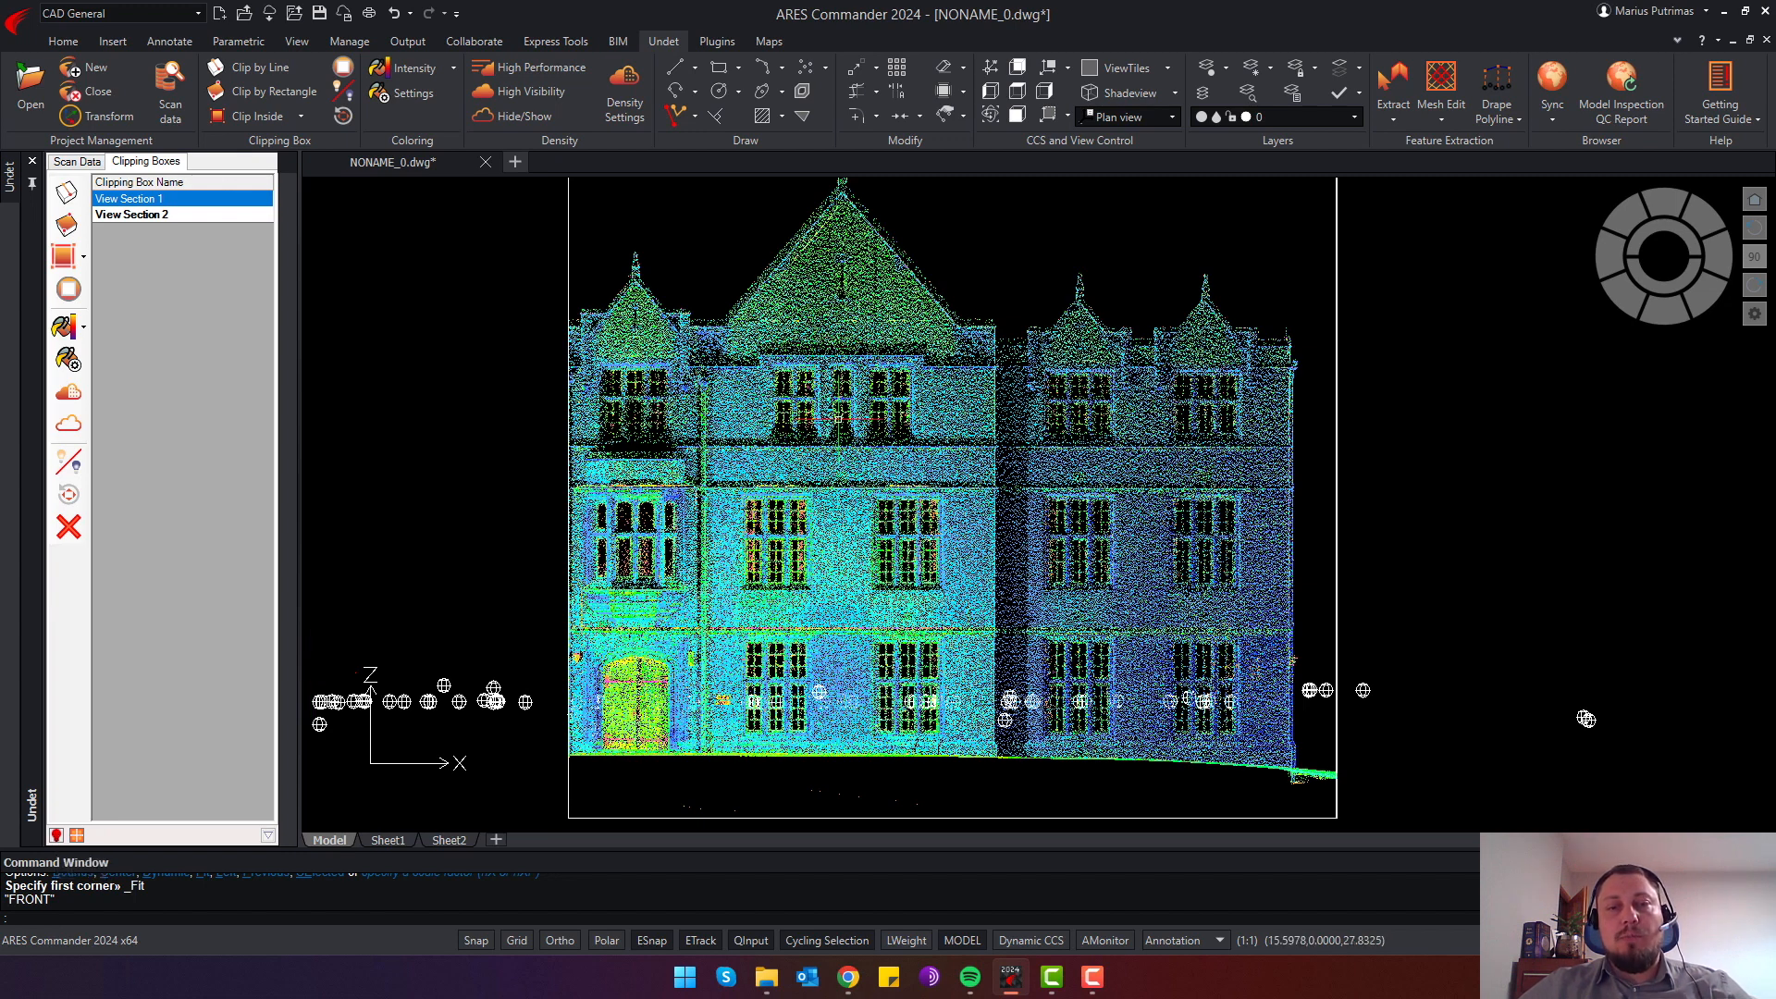
# Narrow the facade clipping box by stretching its left side about 13.93 inward, to the windows of the right-hand wing
pyautogui.moveTo(842, 411); pyautogui.dragTo(832, 468, button='middle')
pyautogui.click(831, 468)
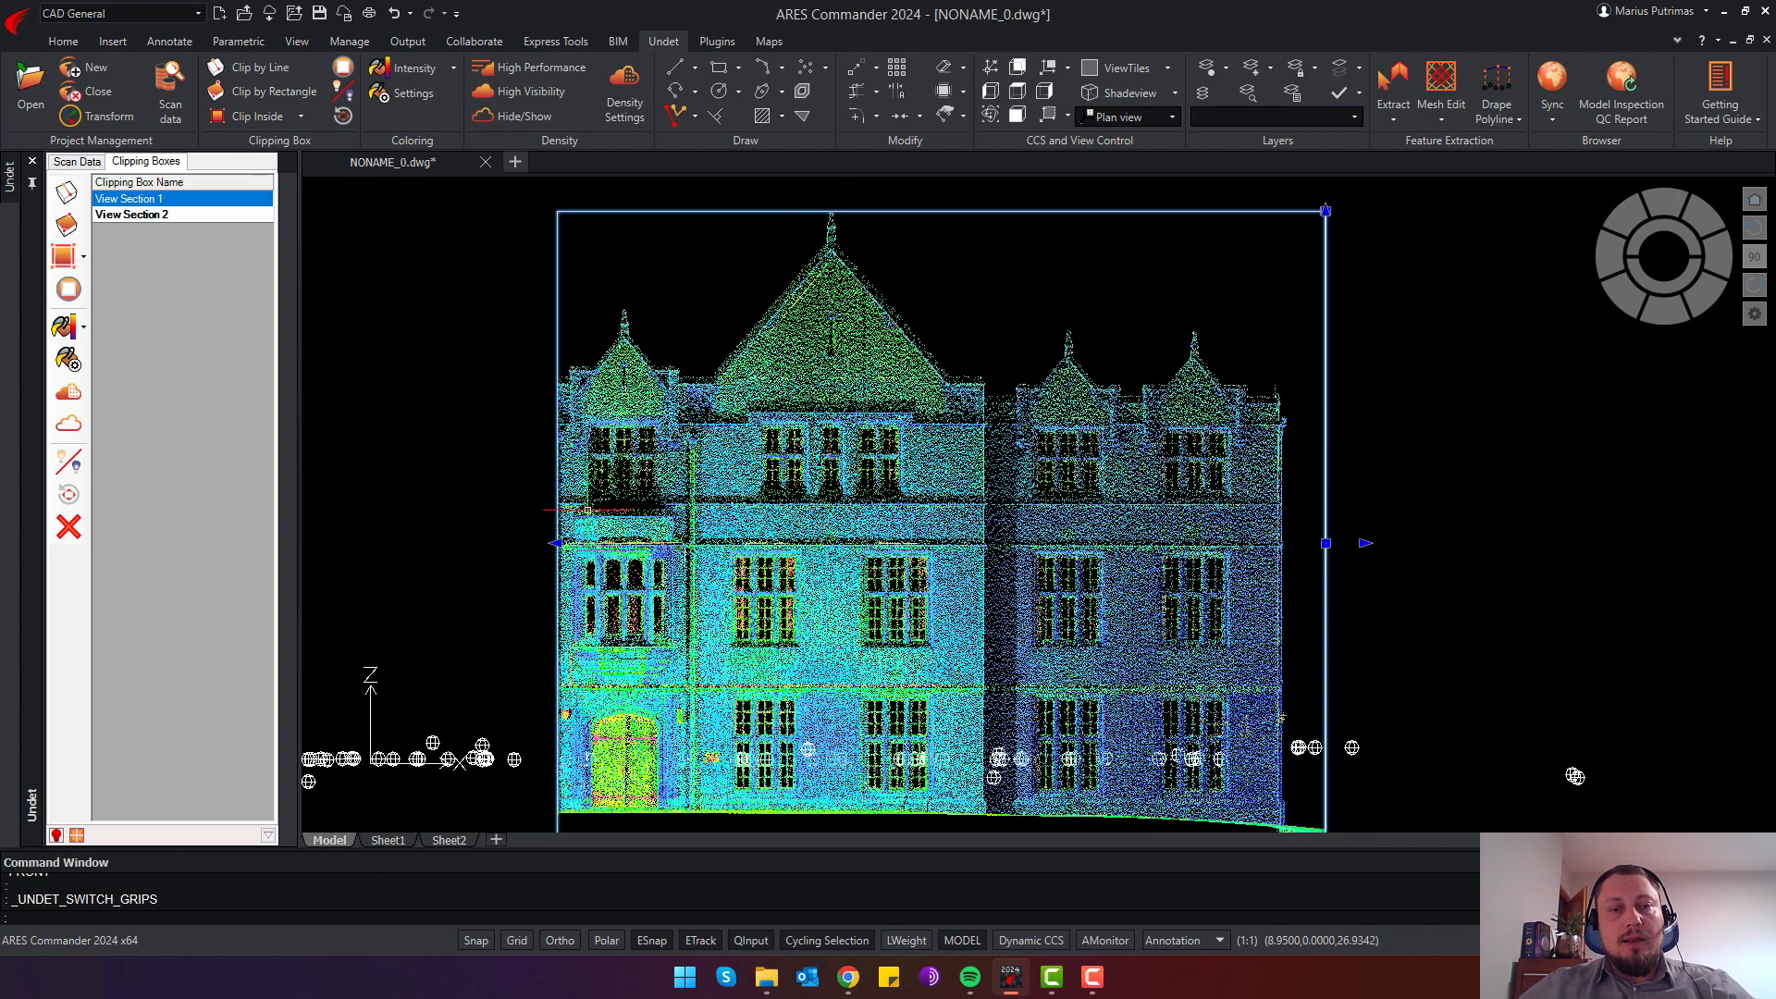
pyautogui.click(555, 543)
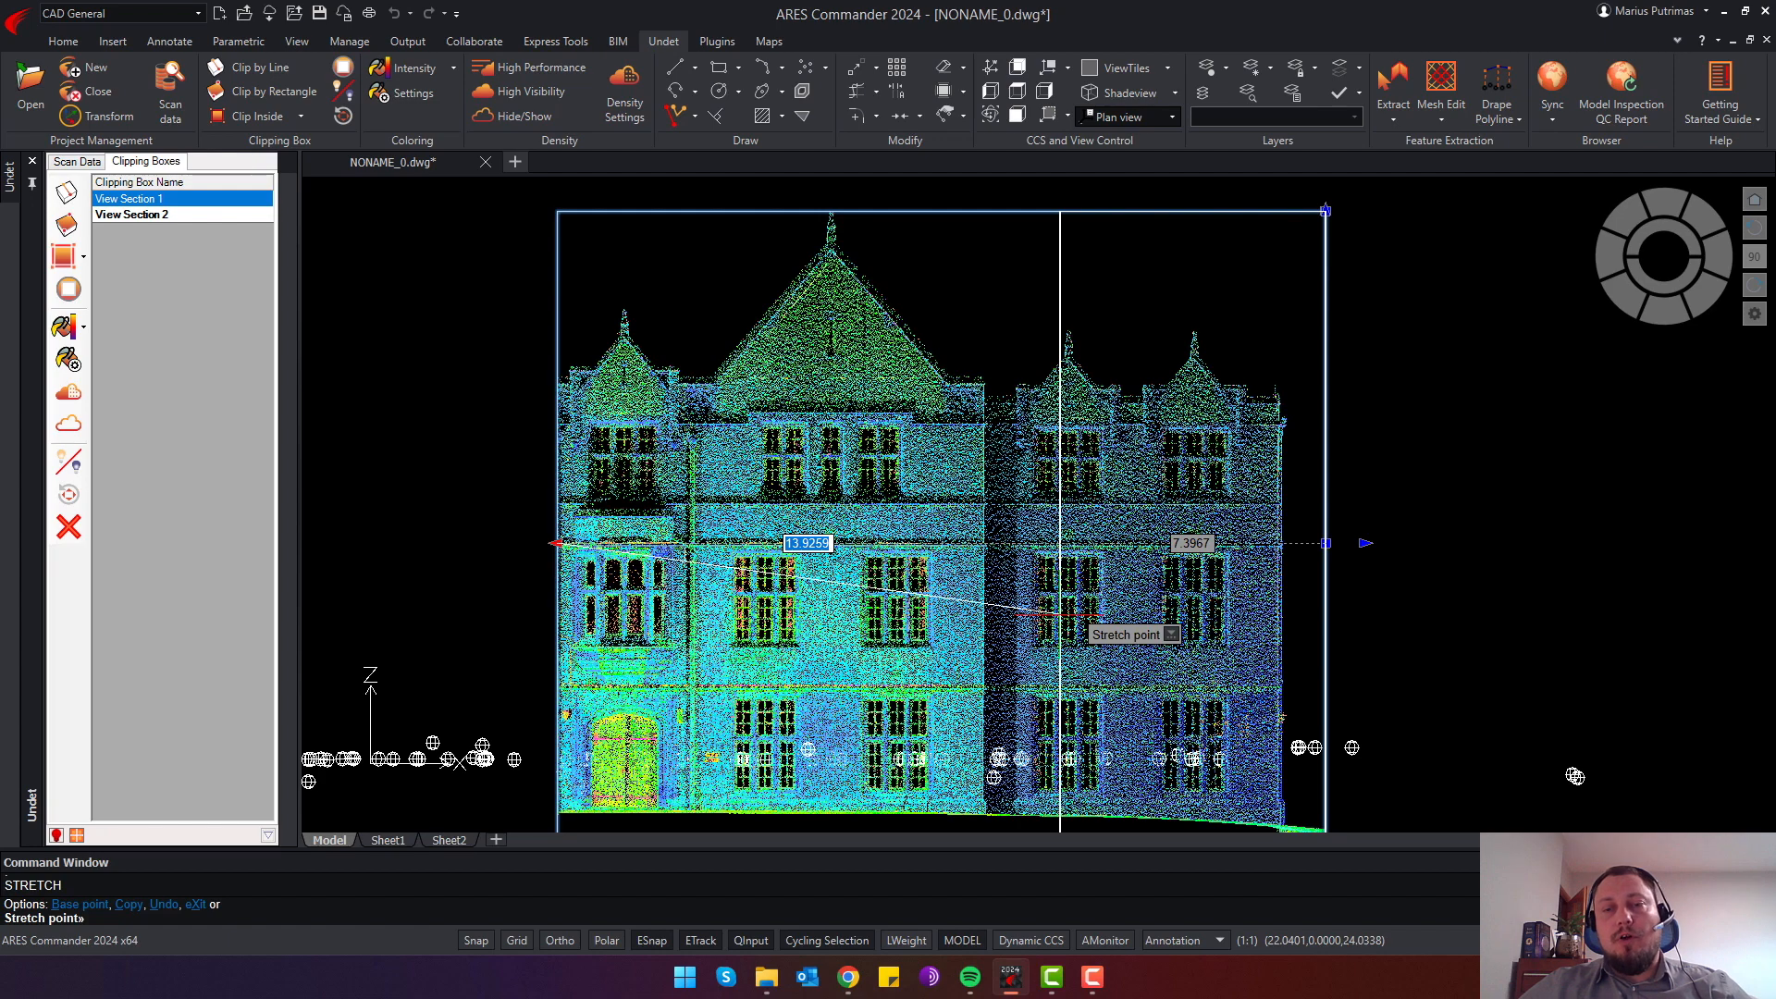
pyautogui.click(1060, 613)
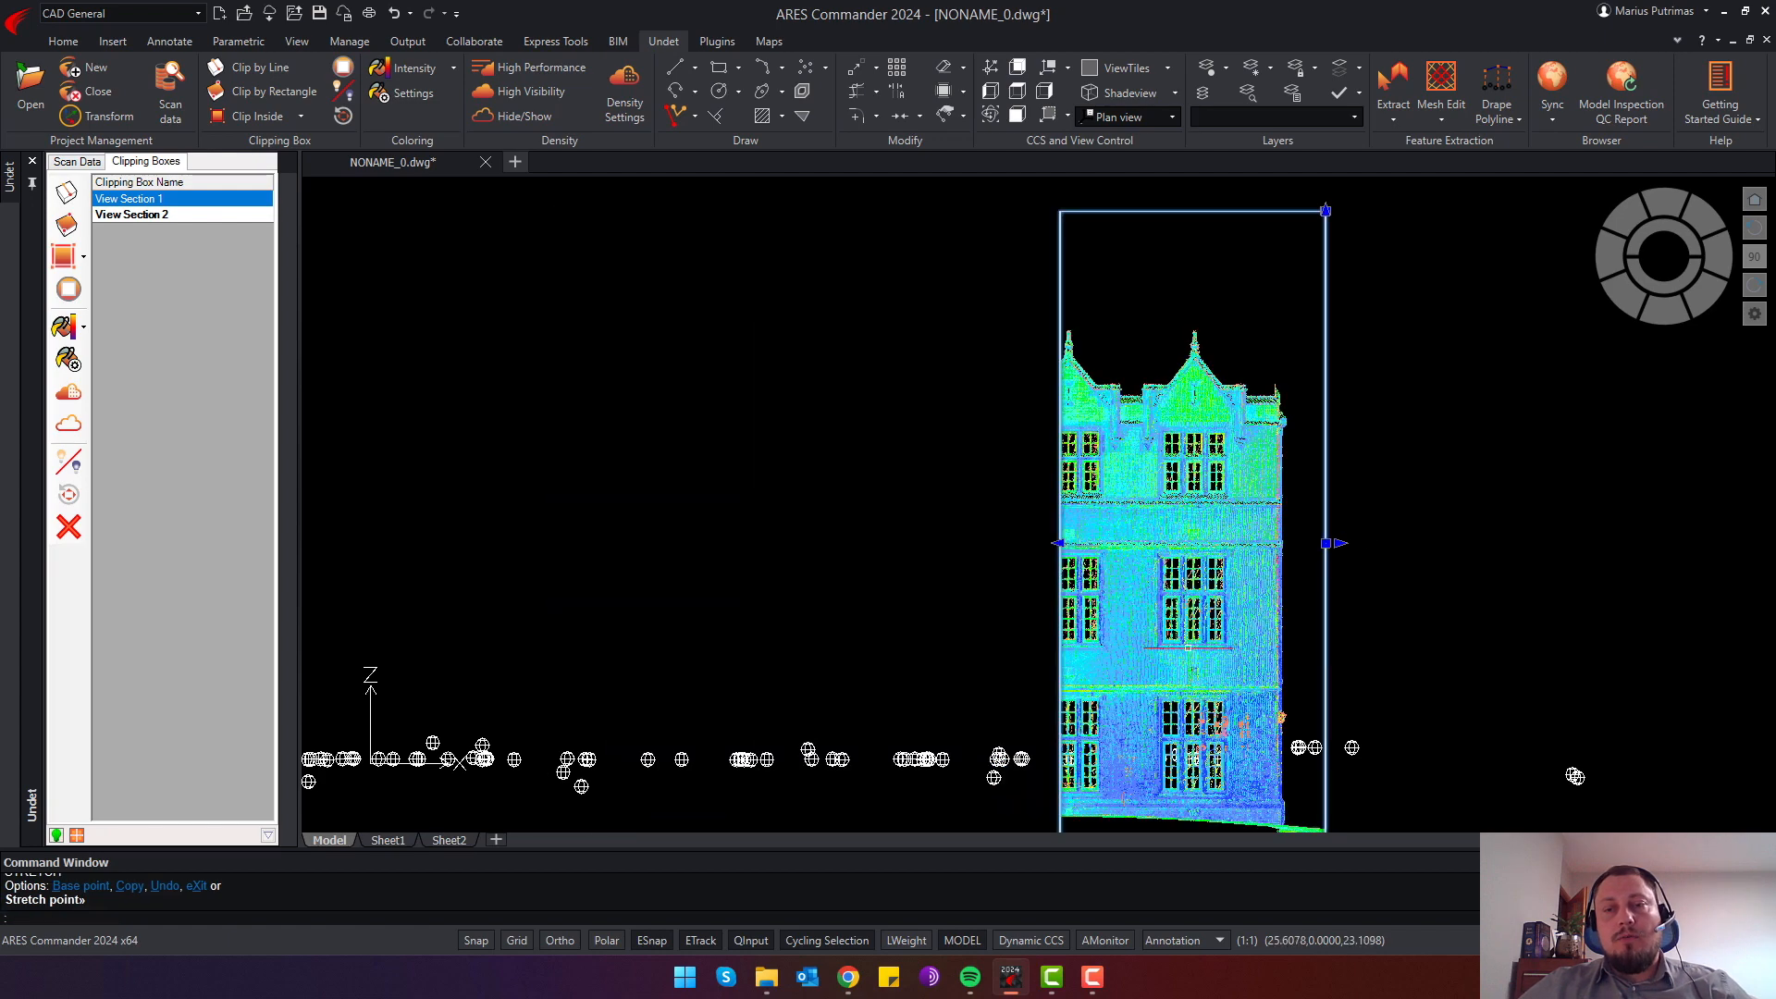
pyautogui.scroll(3, 1177, 648)
pyautogui.moveTo(1130, 639); pyautogui.dragTo(1060, 431, button='middle')
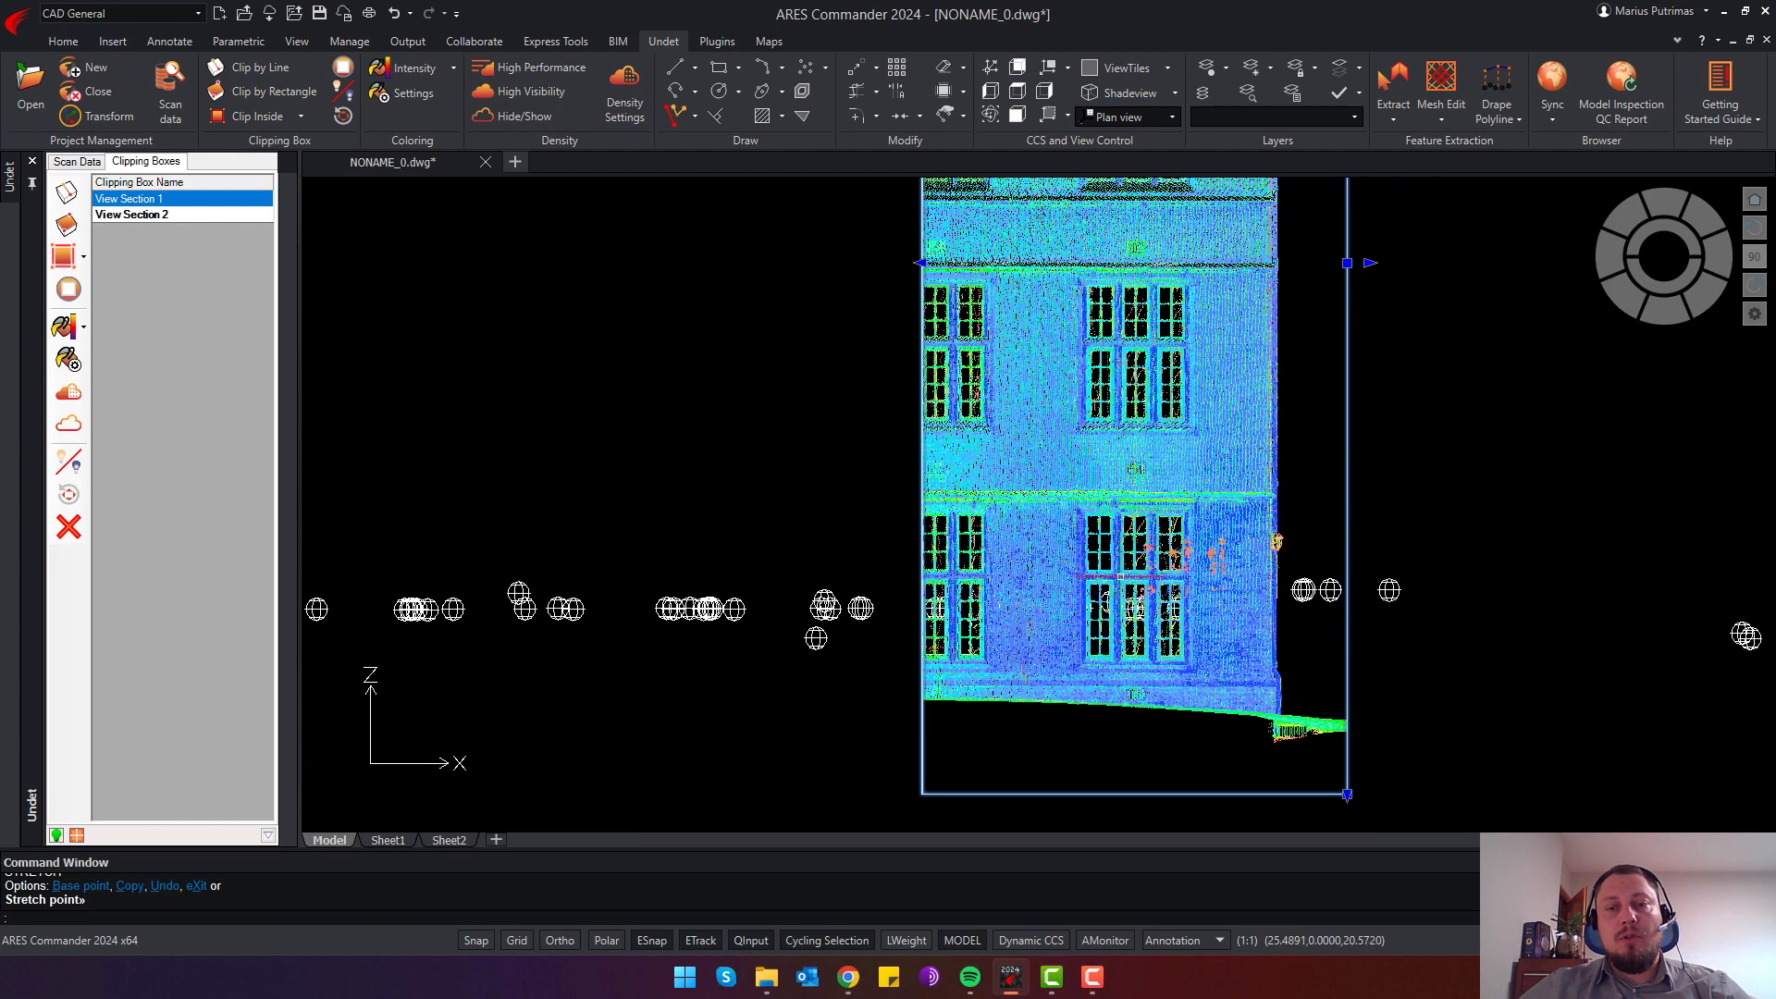
pyautogui.scroll(2, 1120, 577)
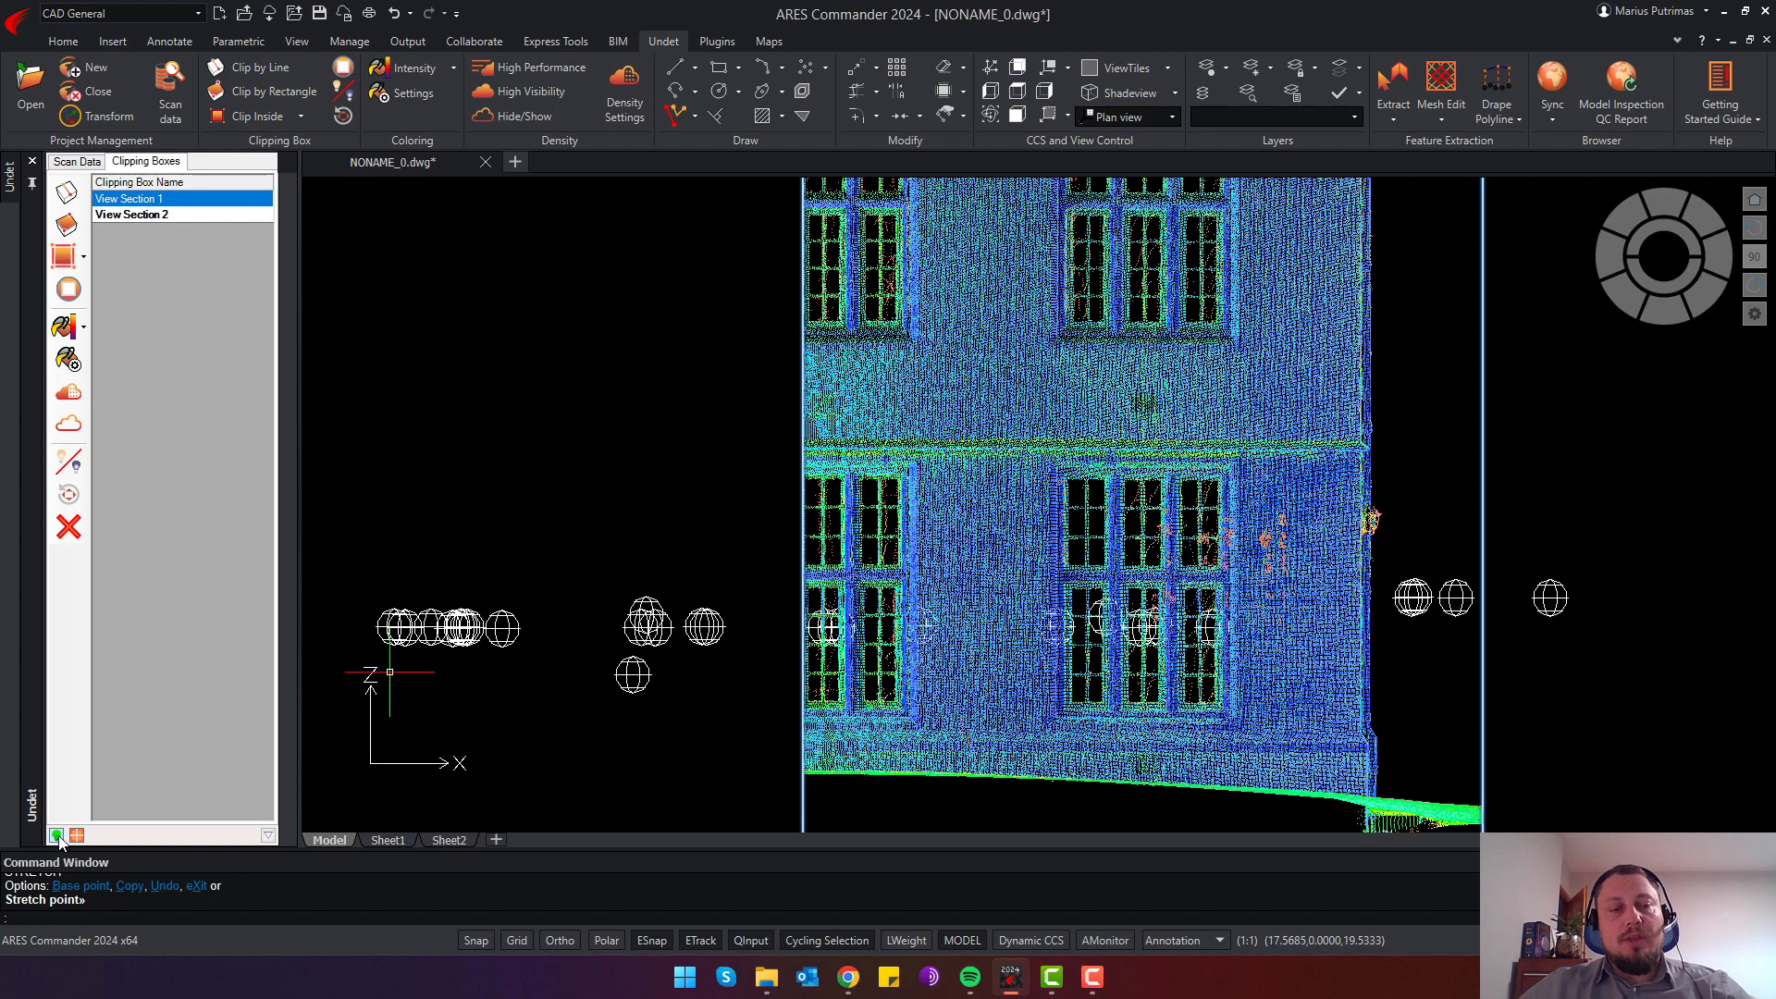
# Widen the facade clipping box by stretching its left side outward past the entrance to take in the second large gable
pyautogui.moveTo(1110, 379); pyautogui.dragTo(1088, 689, button='middle')
pyautogui.scroll(-5, 1050, 444)
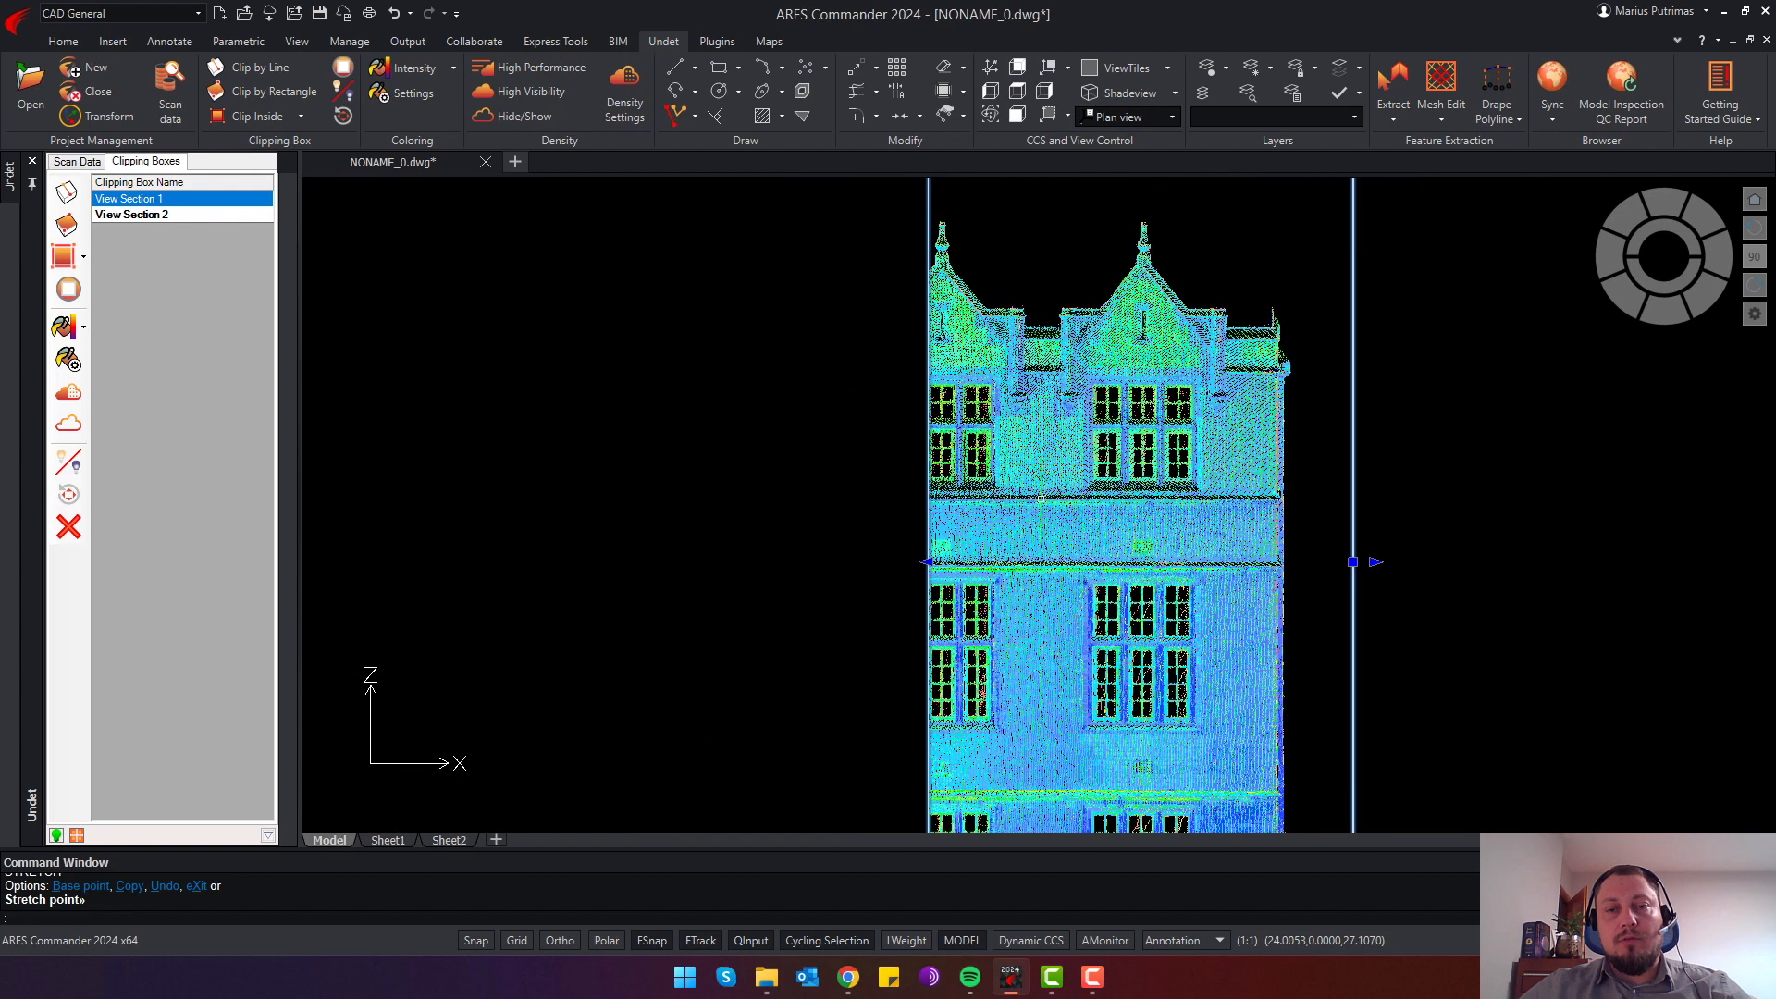
pyautogui.click(1132, 439)
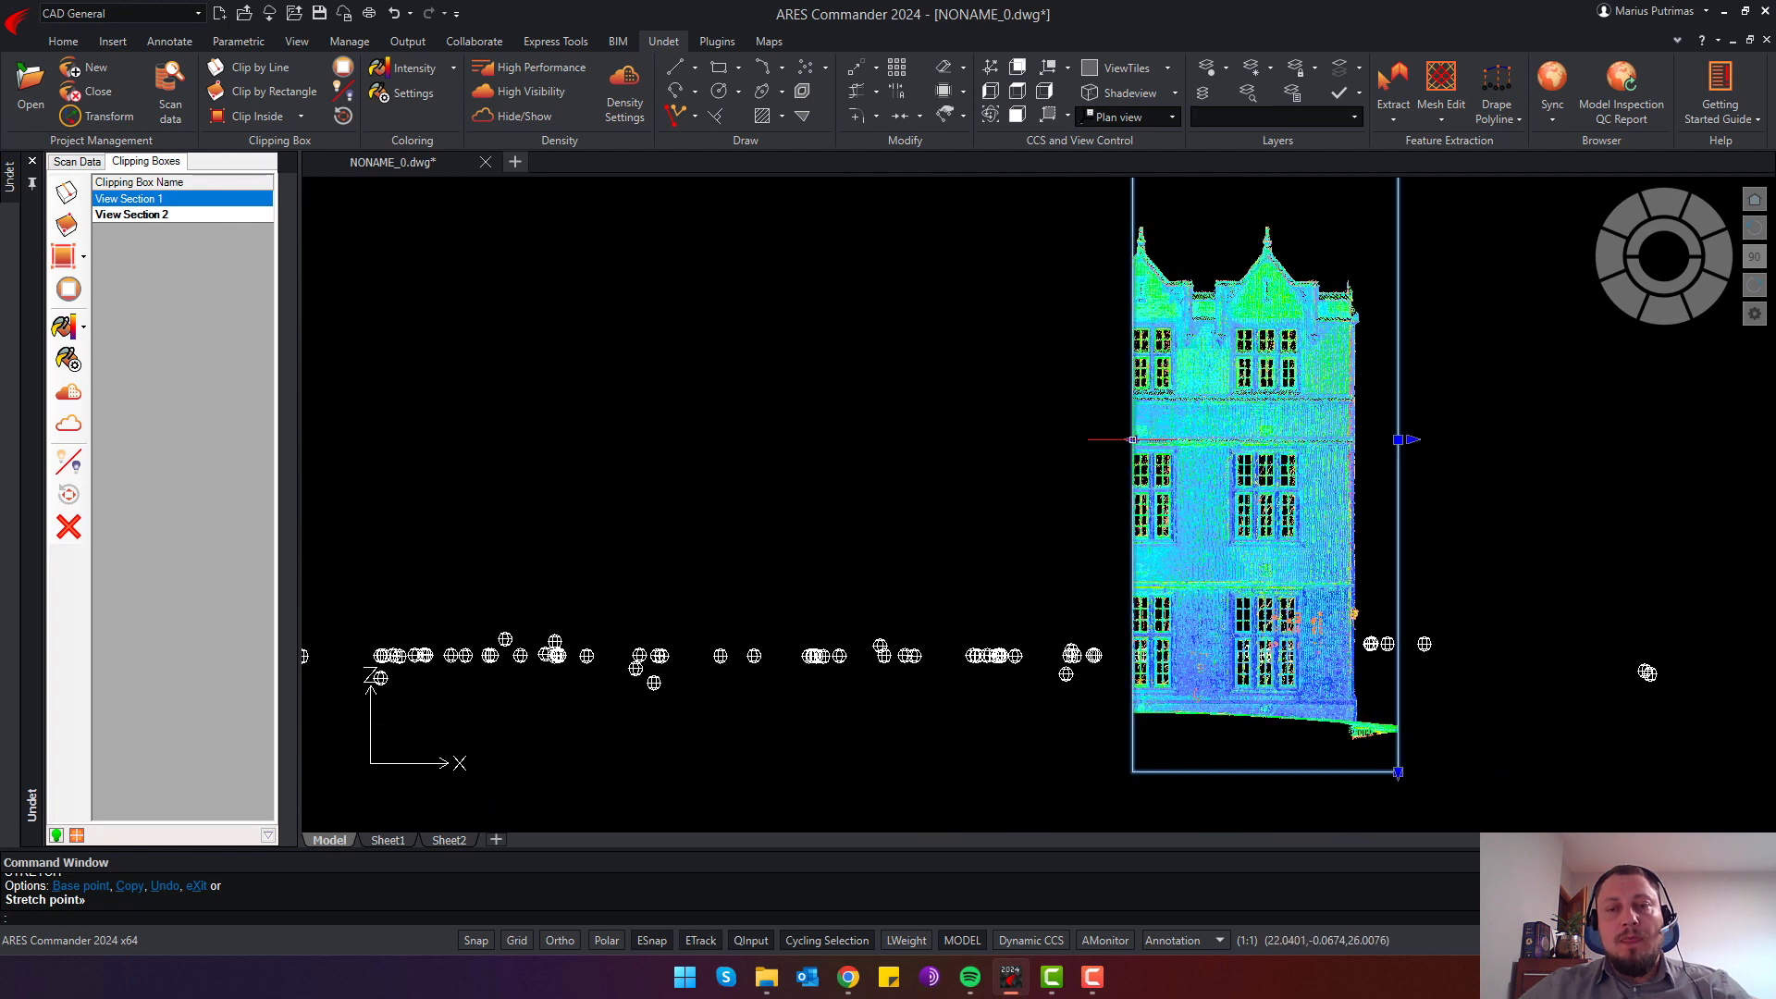
pyautogui.click(1133, 474)
pyautogui.scroll(-3, 1131, 435)
pyautogui.scroll(2, 971, 463)
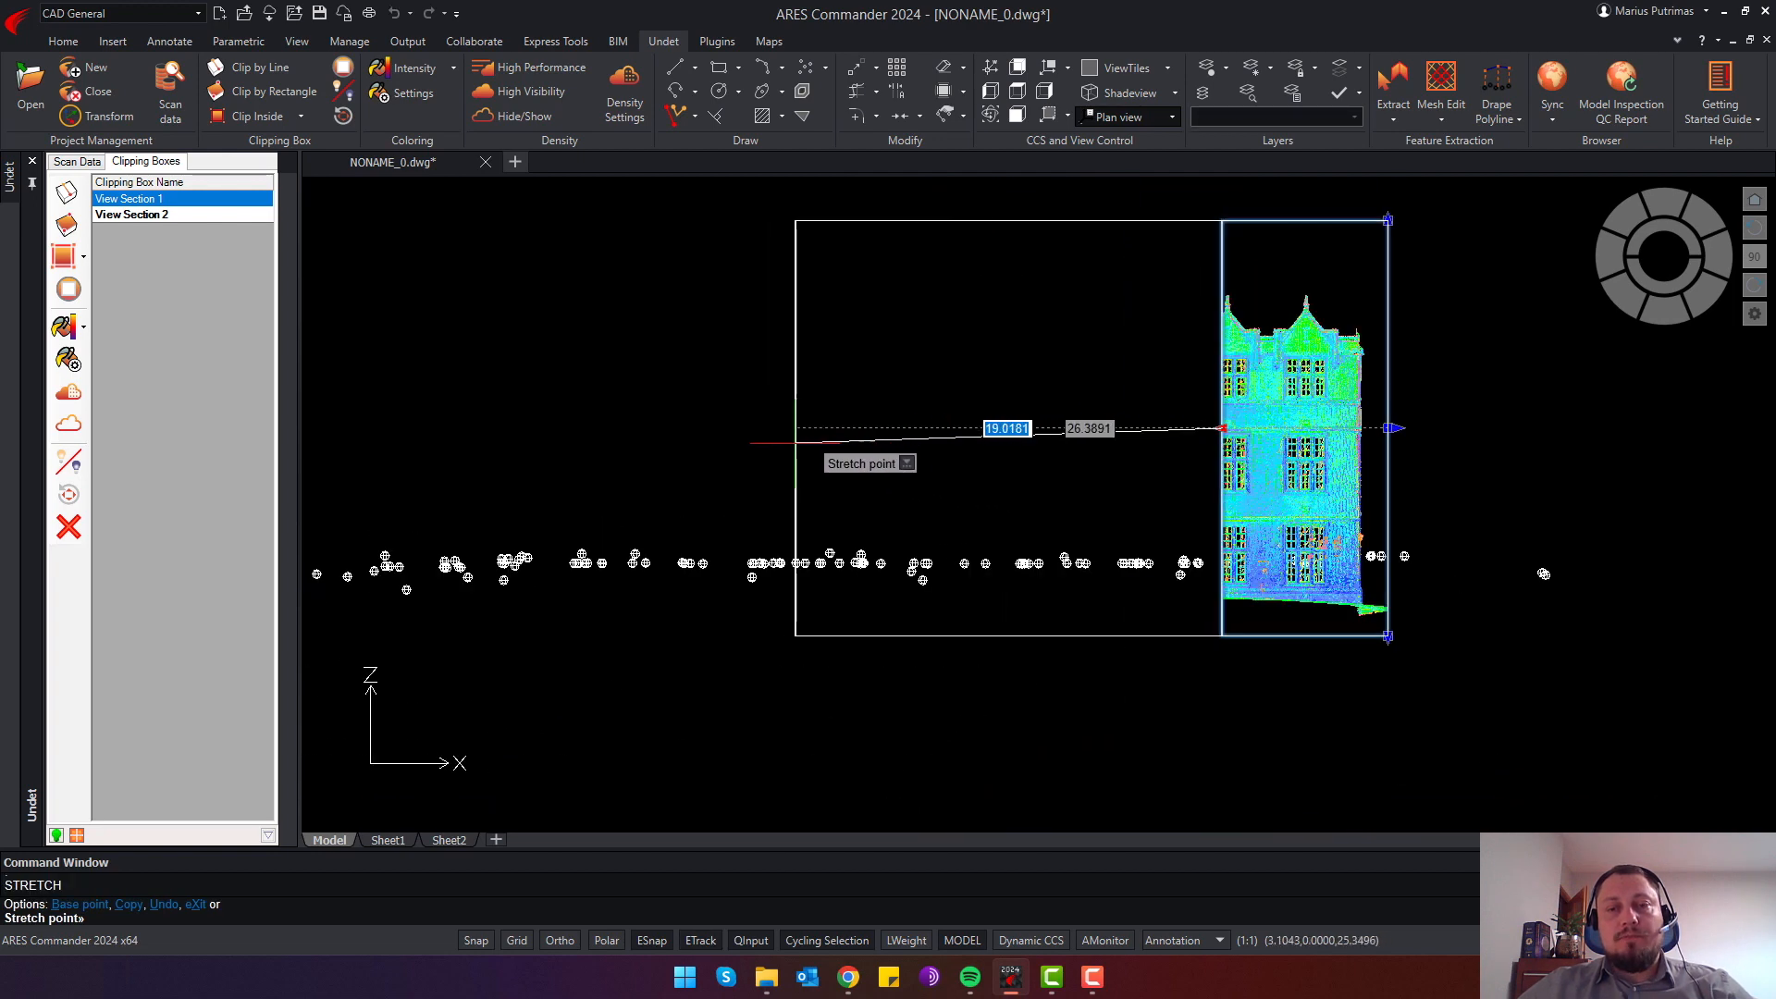
pyautogui.click(773, 447)
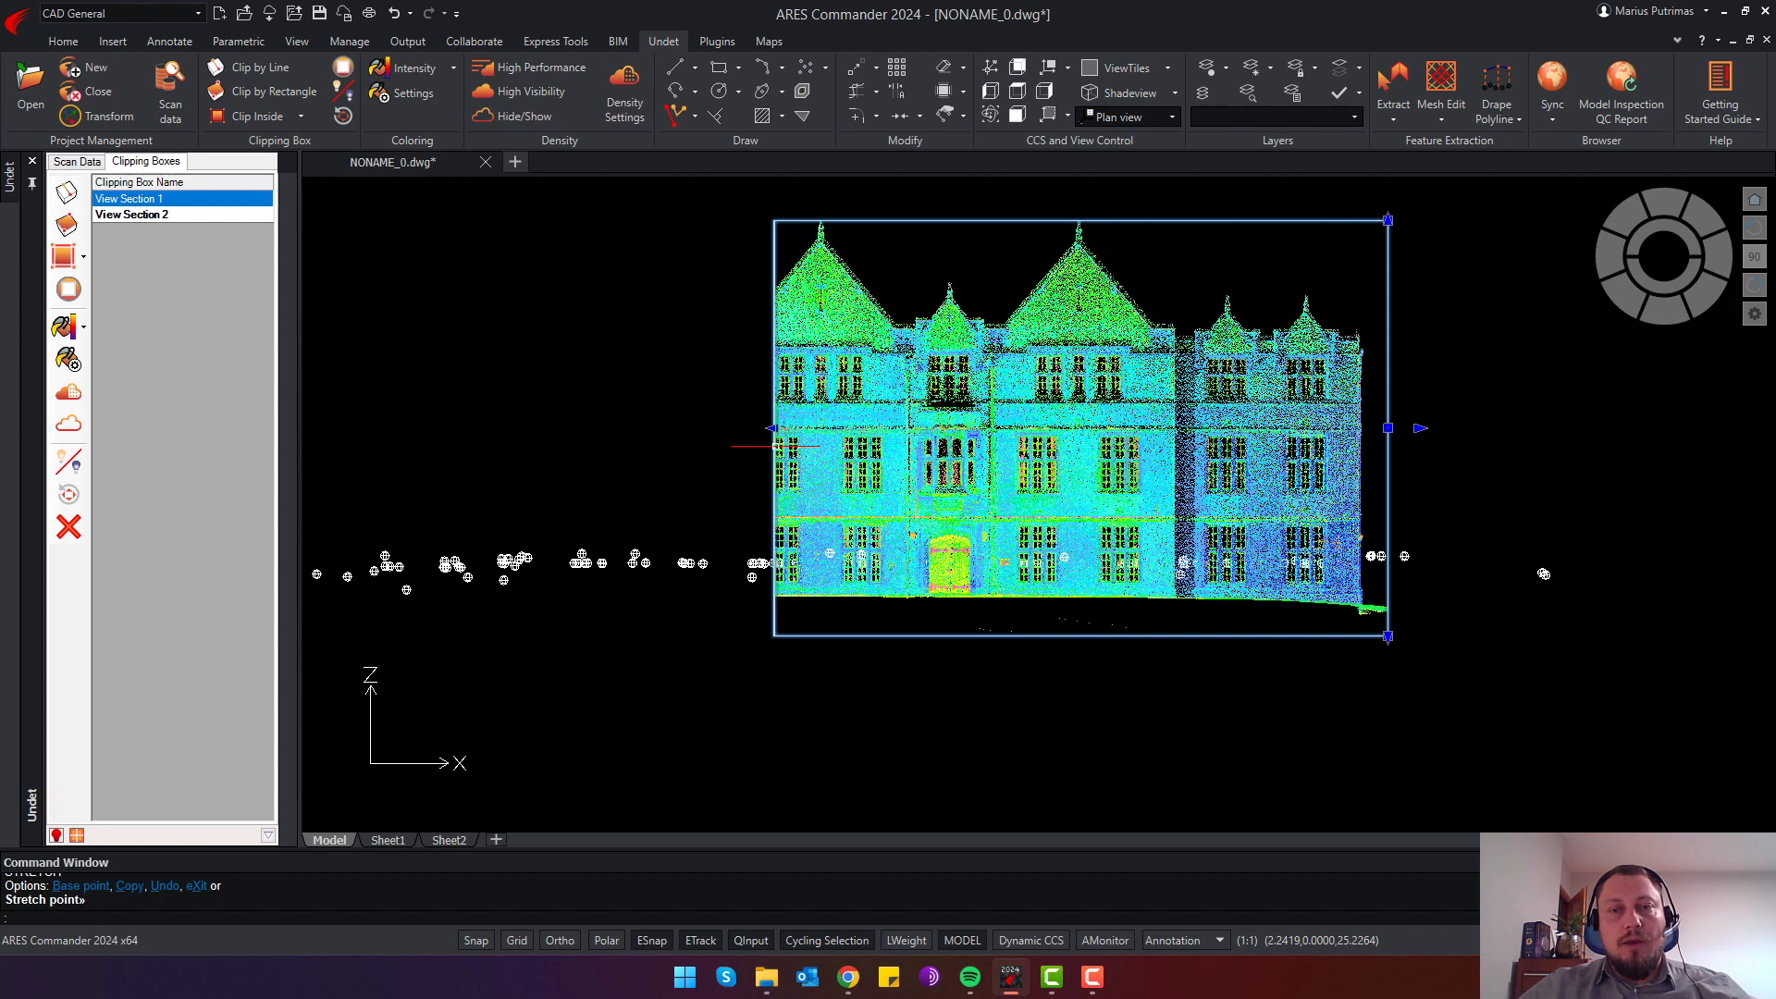
# Switch the clipping box to its vertical grips and raise its bottom edge about 8.24, to the middle-storey windows
pyautogui.click(773, 447)
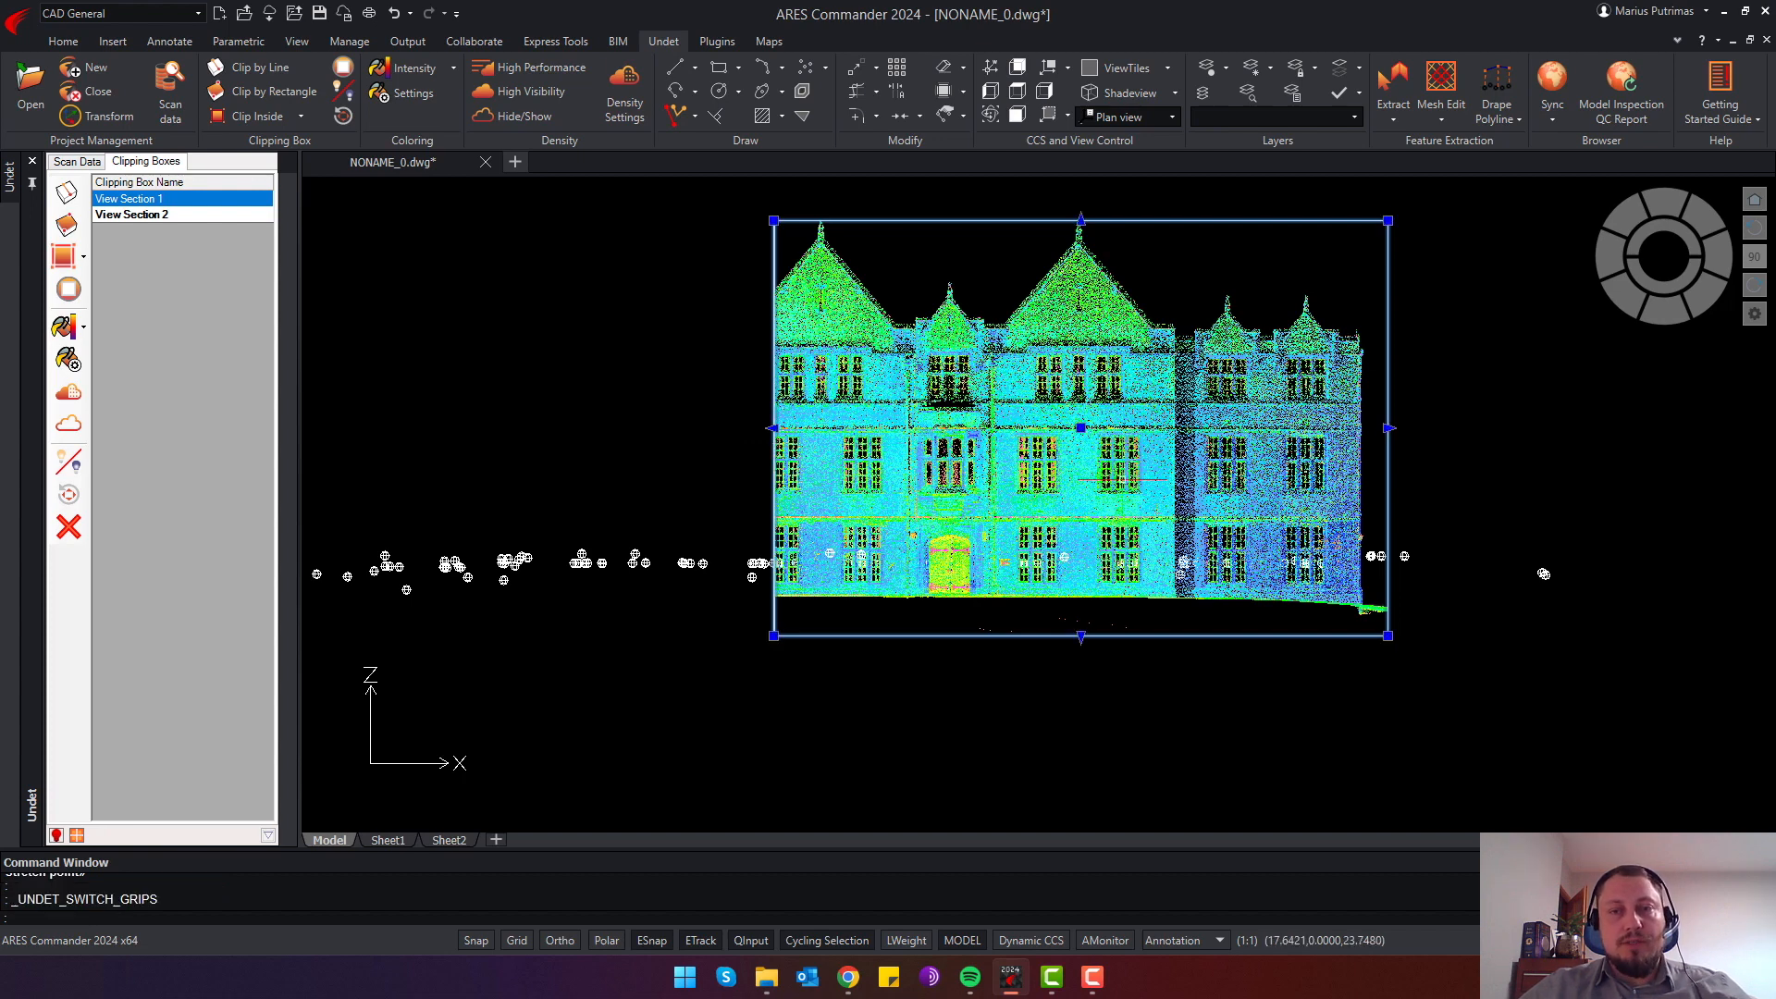
pyautogui.click(1079, 636)
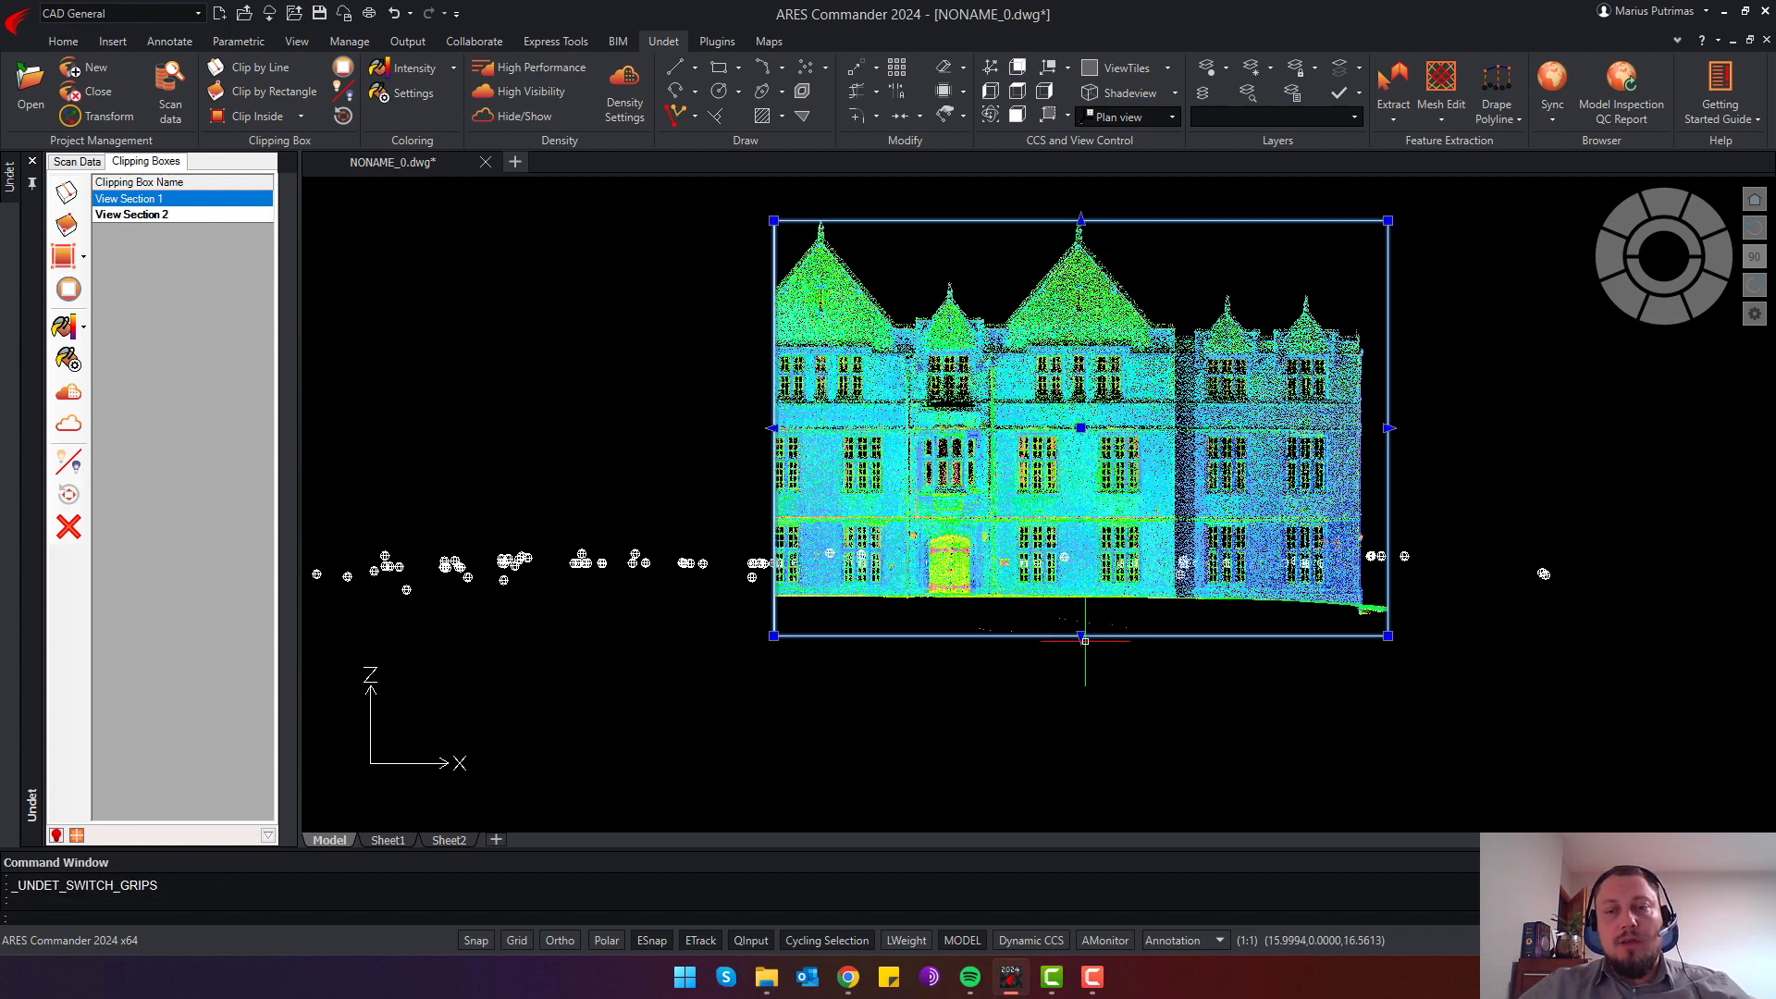
pyautogui.scroll(2, 1081, 461)
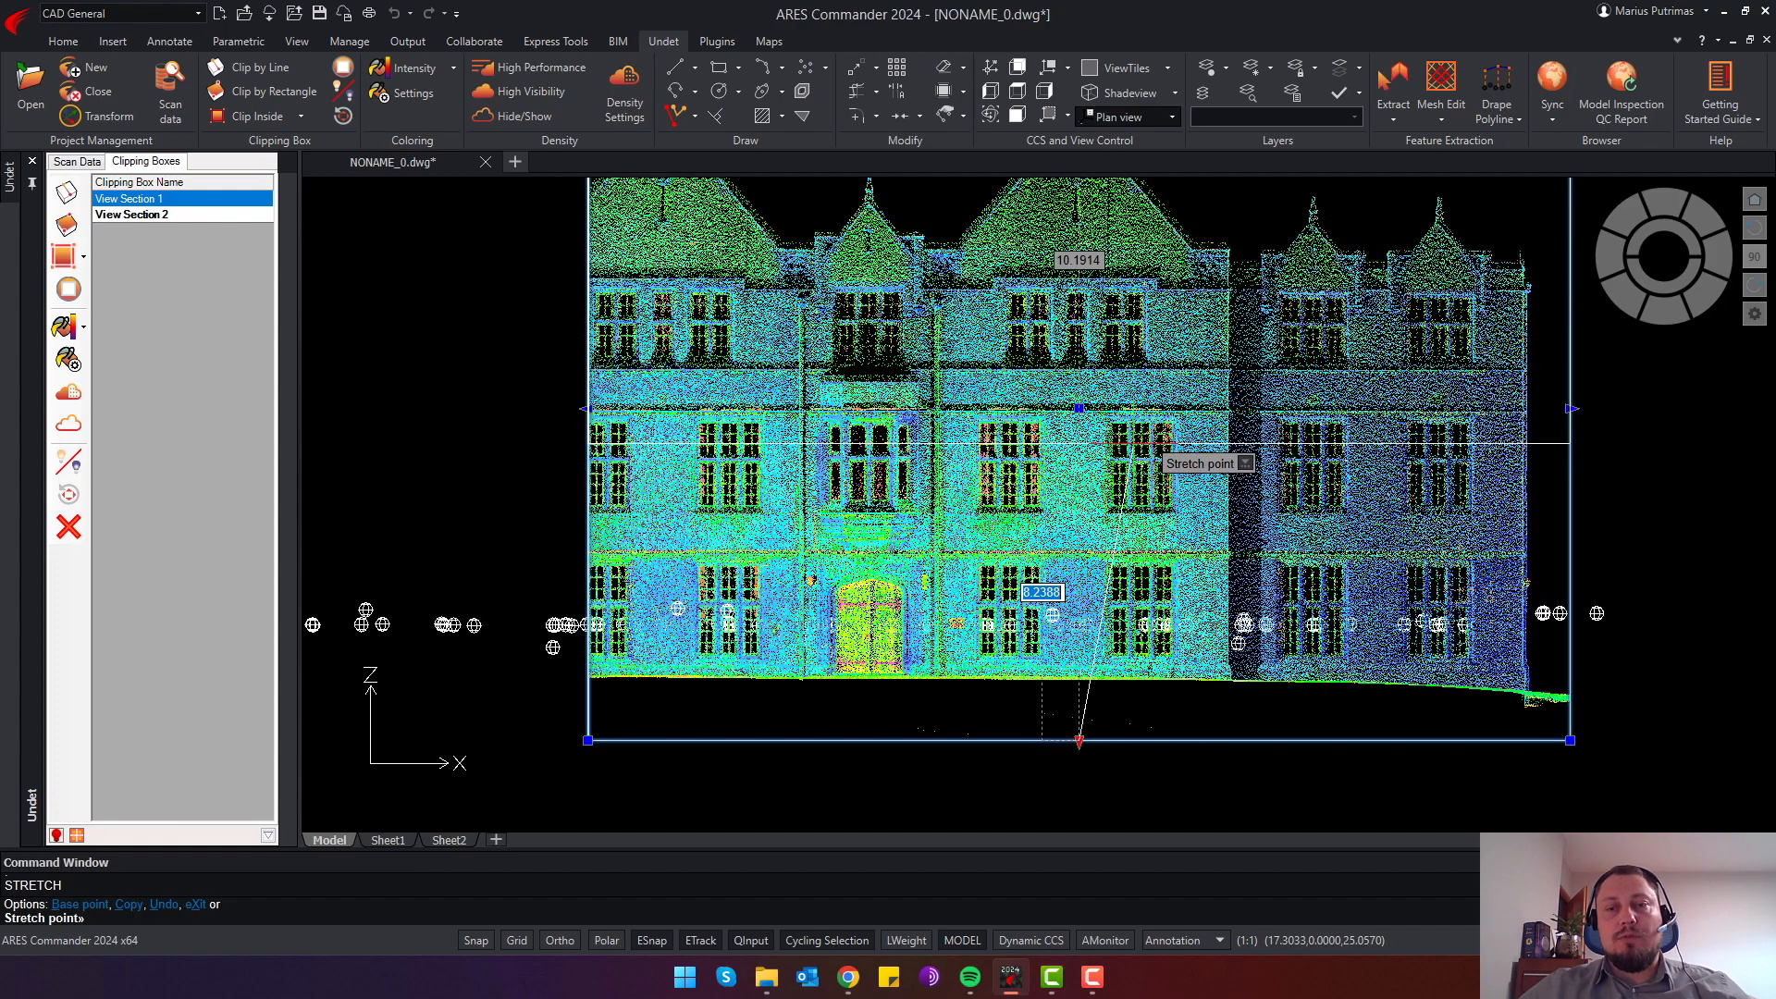
pyautogui.click(1117, 444)
pyautogui.scroll(2, 965, 317)
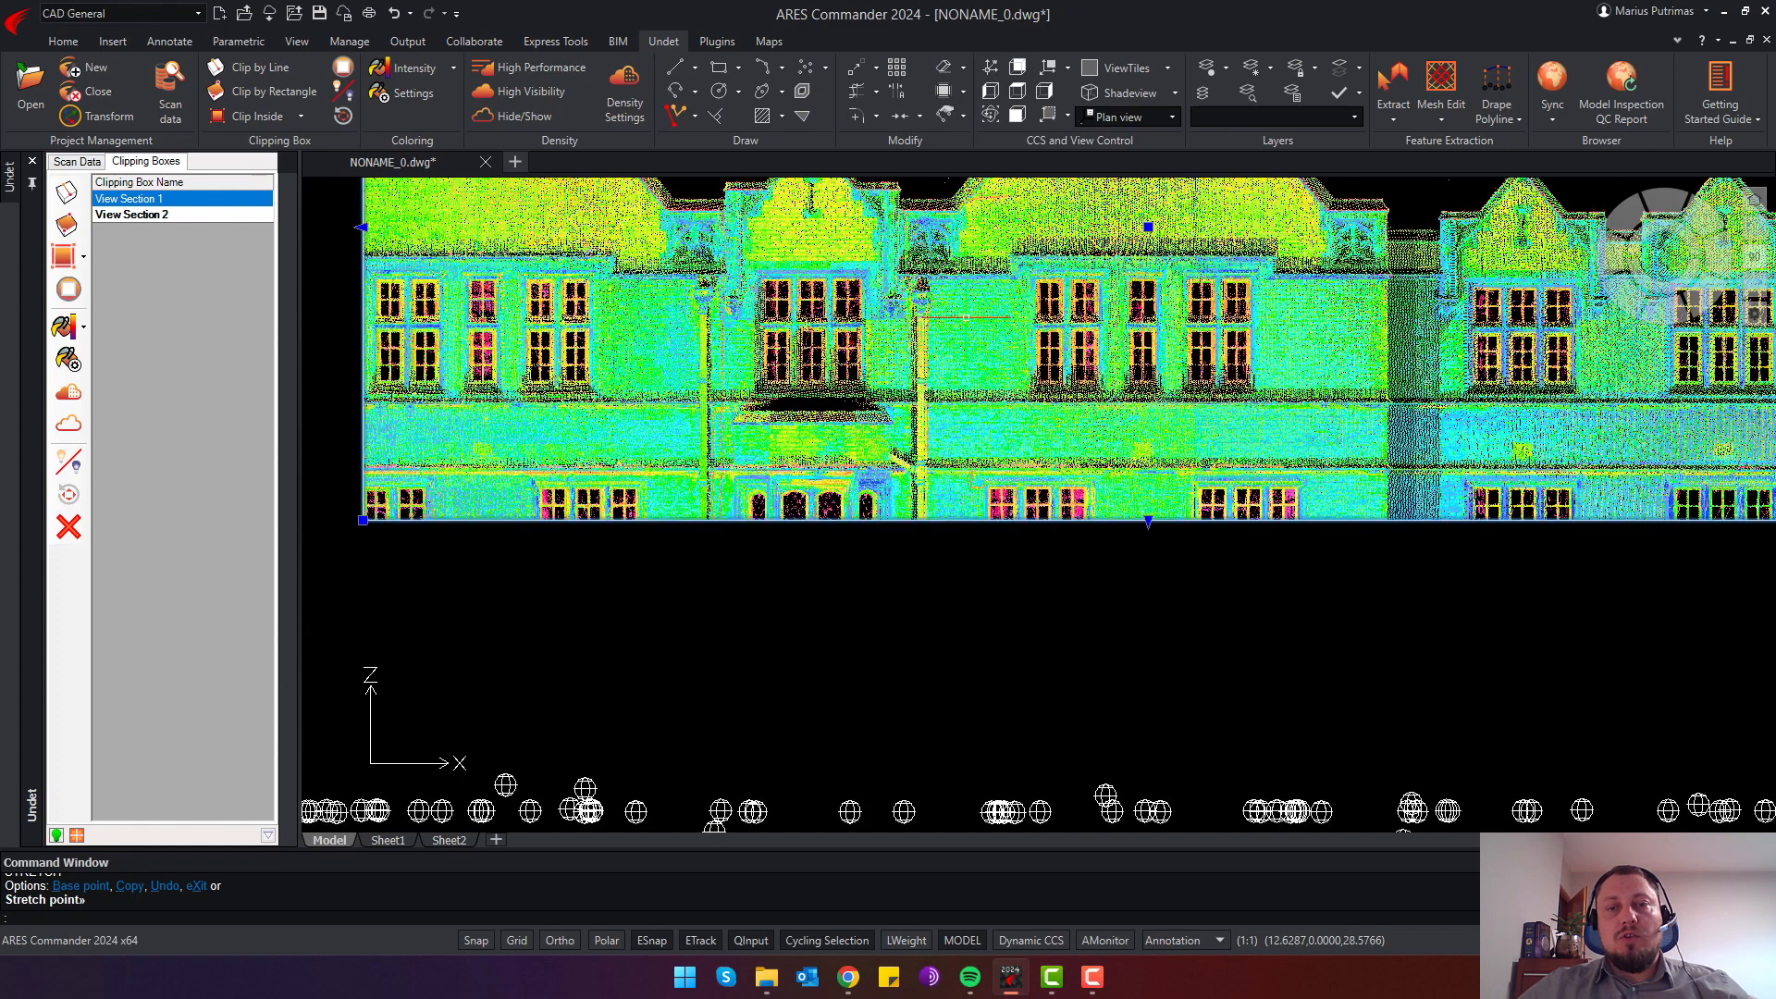
pyautogui.scroll(2, 1027, 304)
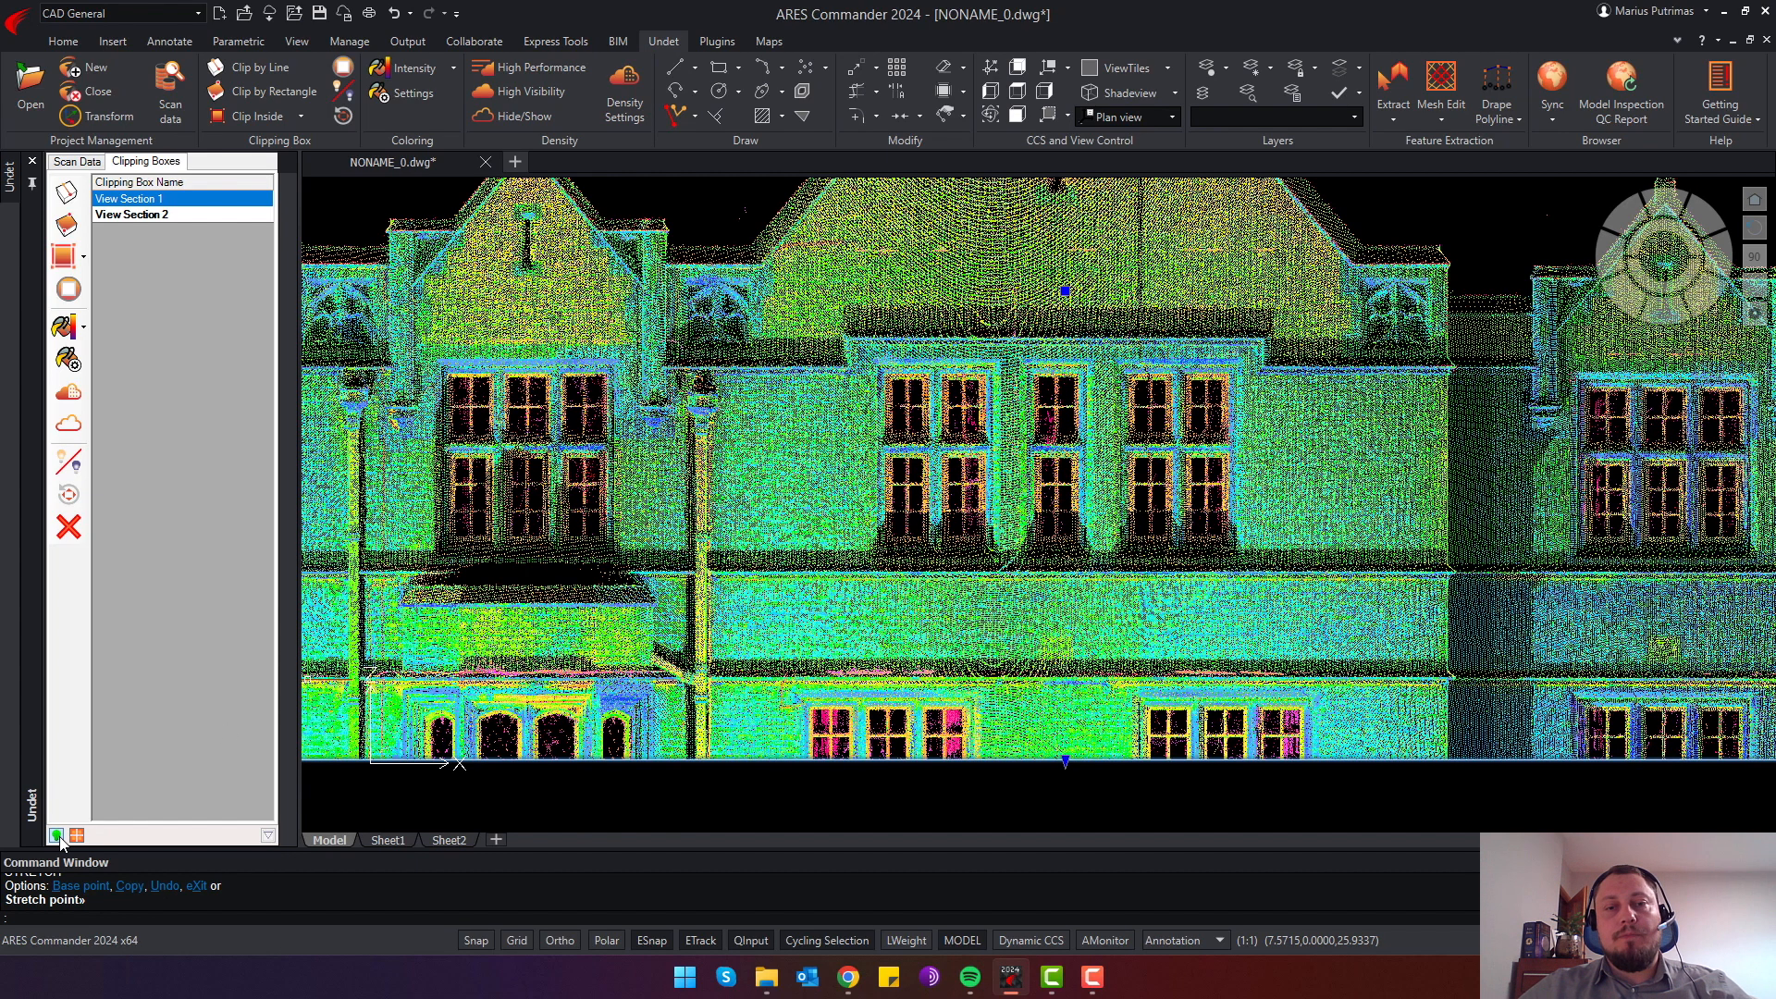
# Lower the bottom edge of the facade clipping box to just below the building's ground line
pyautogui.scroll(-5, 993, 509)
pyautogui.scroll(3, 993, 509)
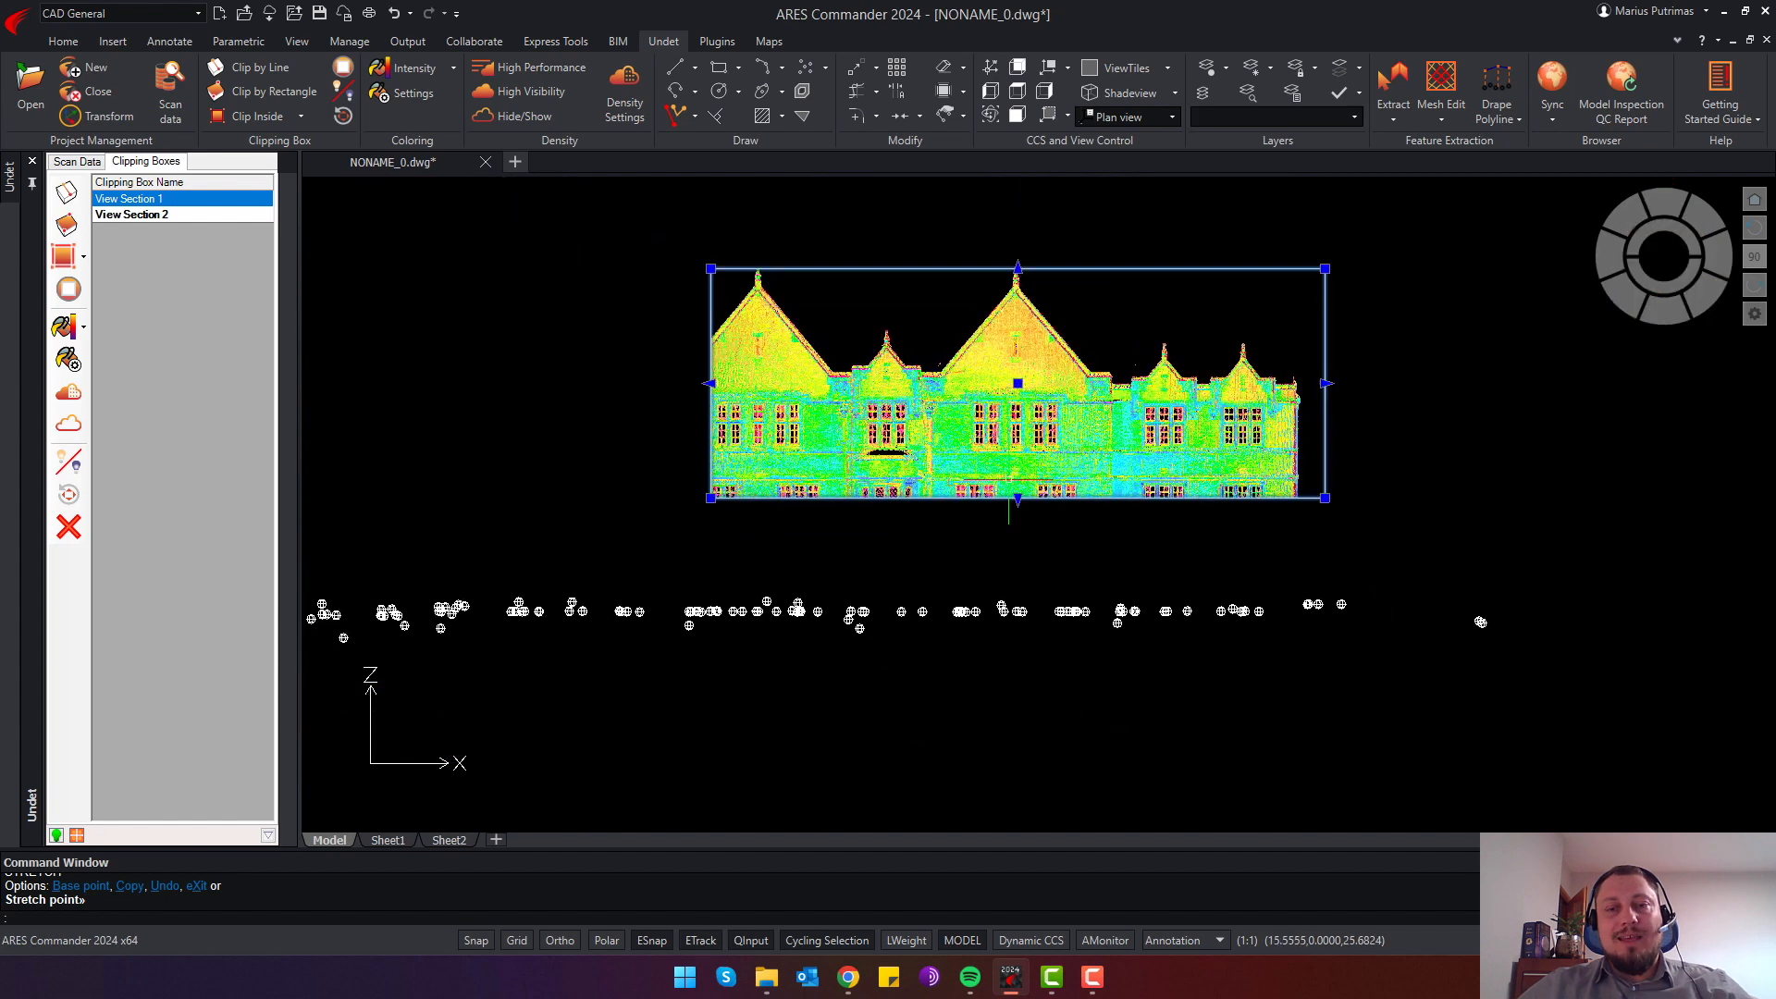
pyautogui.click(1008, 488)
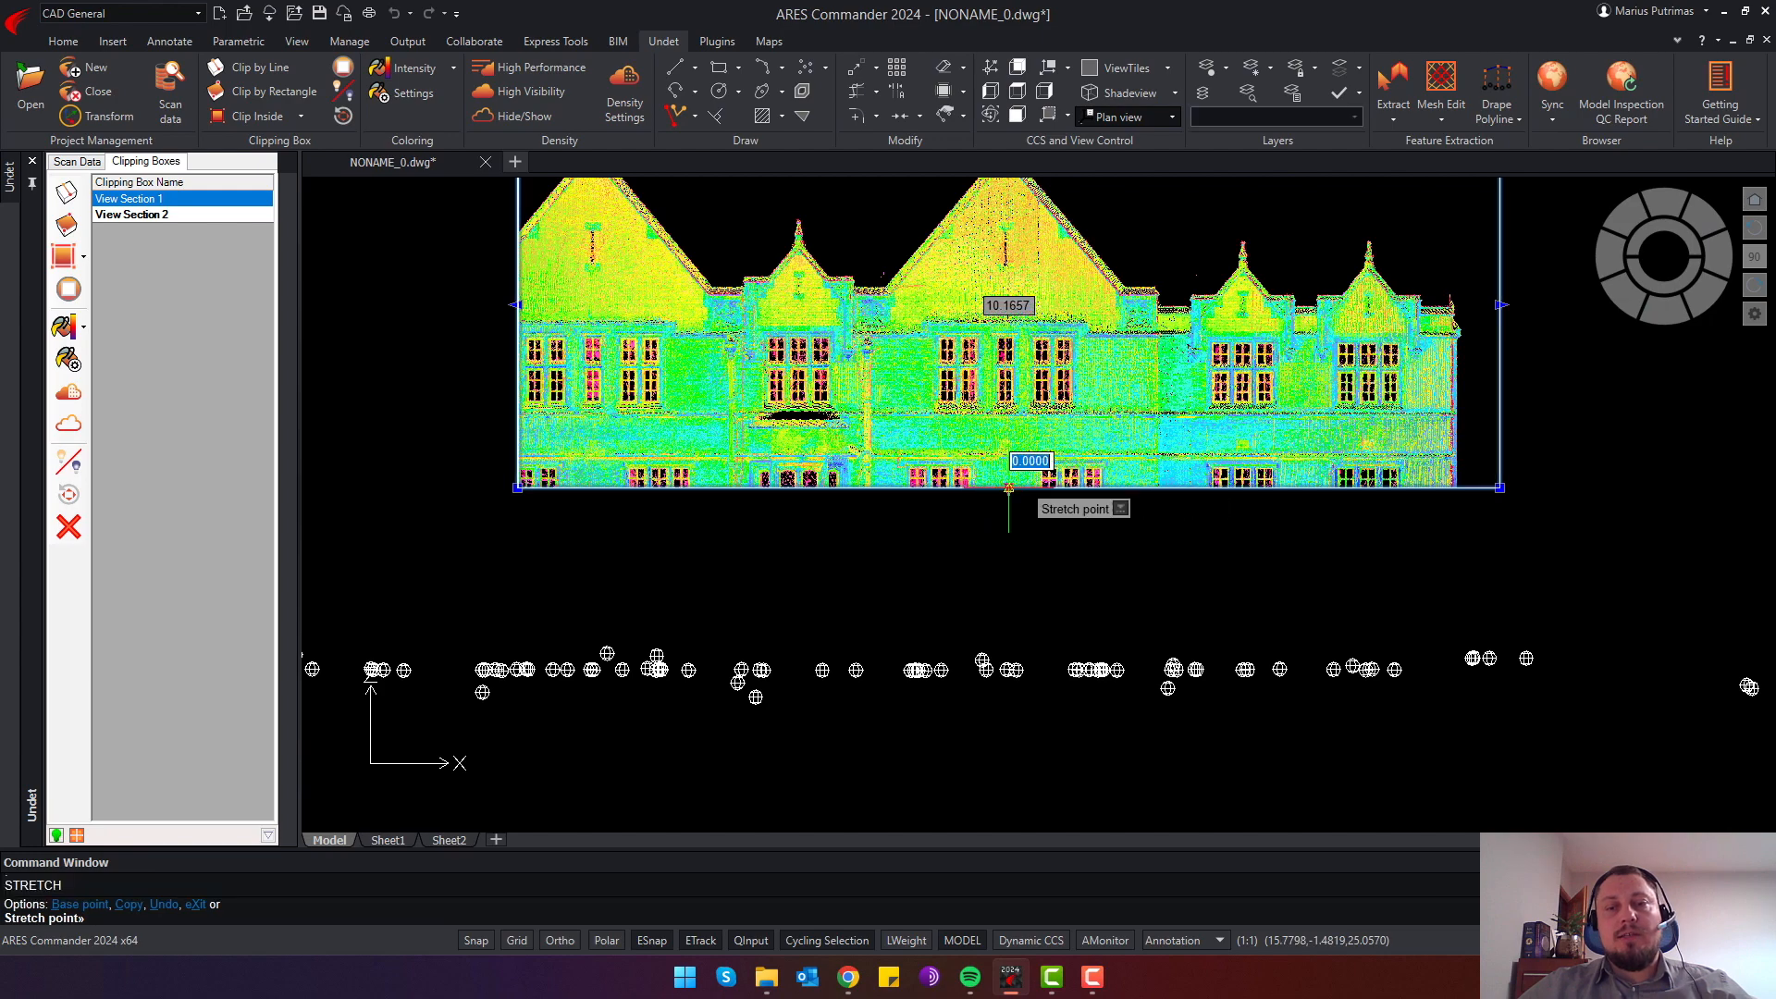
pyautogui.click(1009, 702)
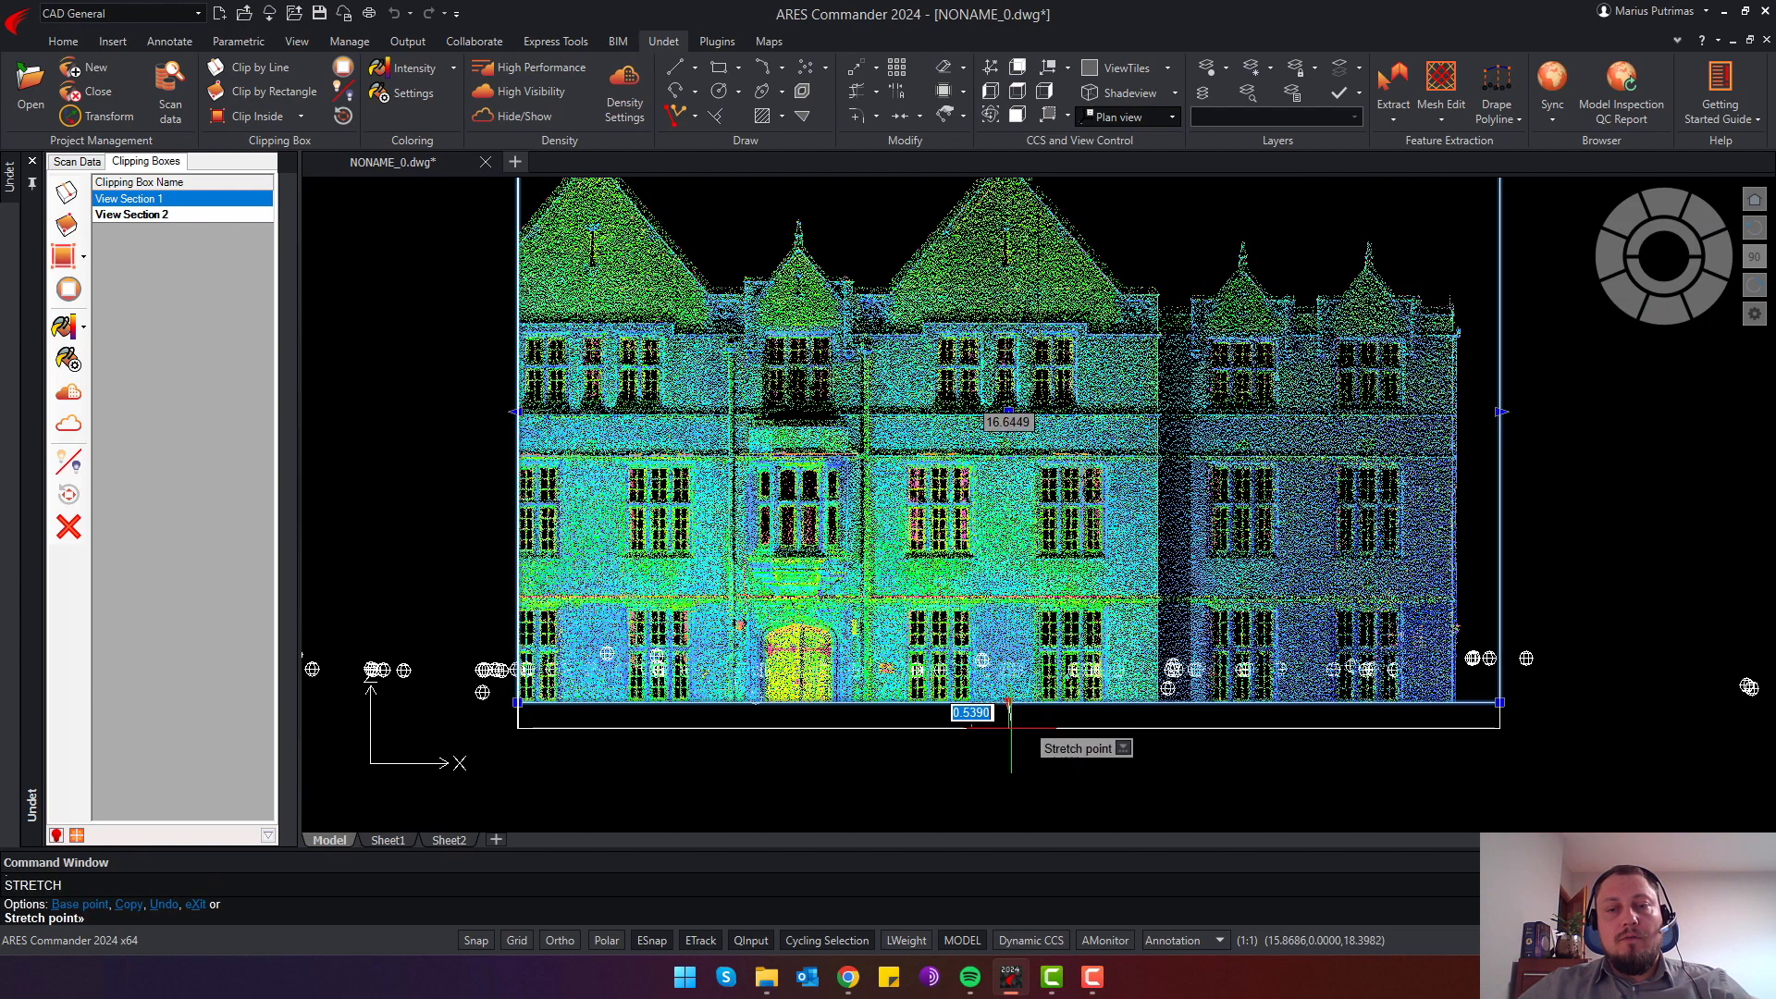
pyautogui.click(1008, 740)
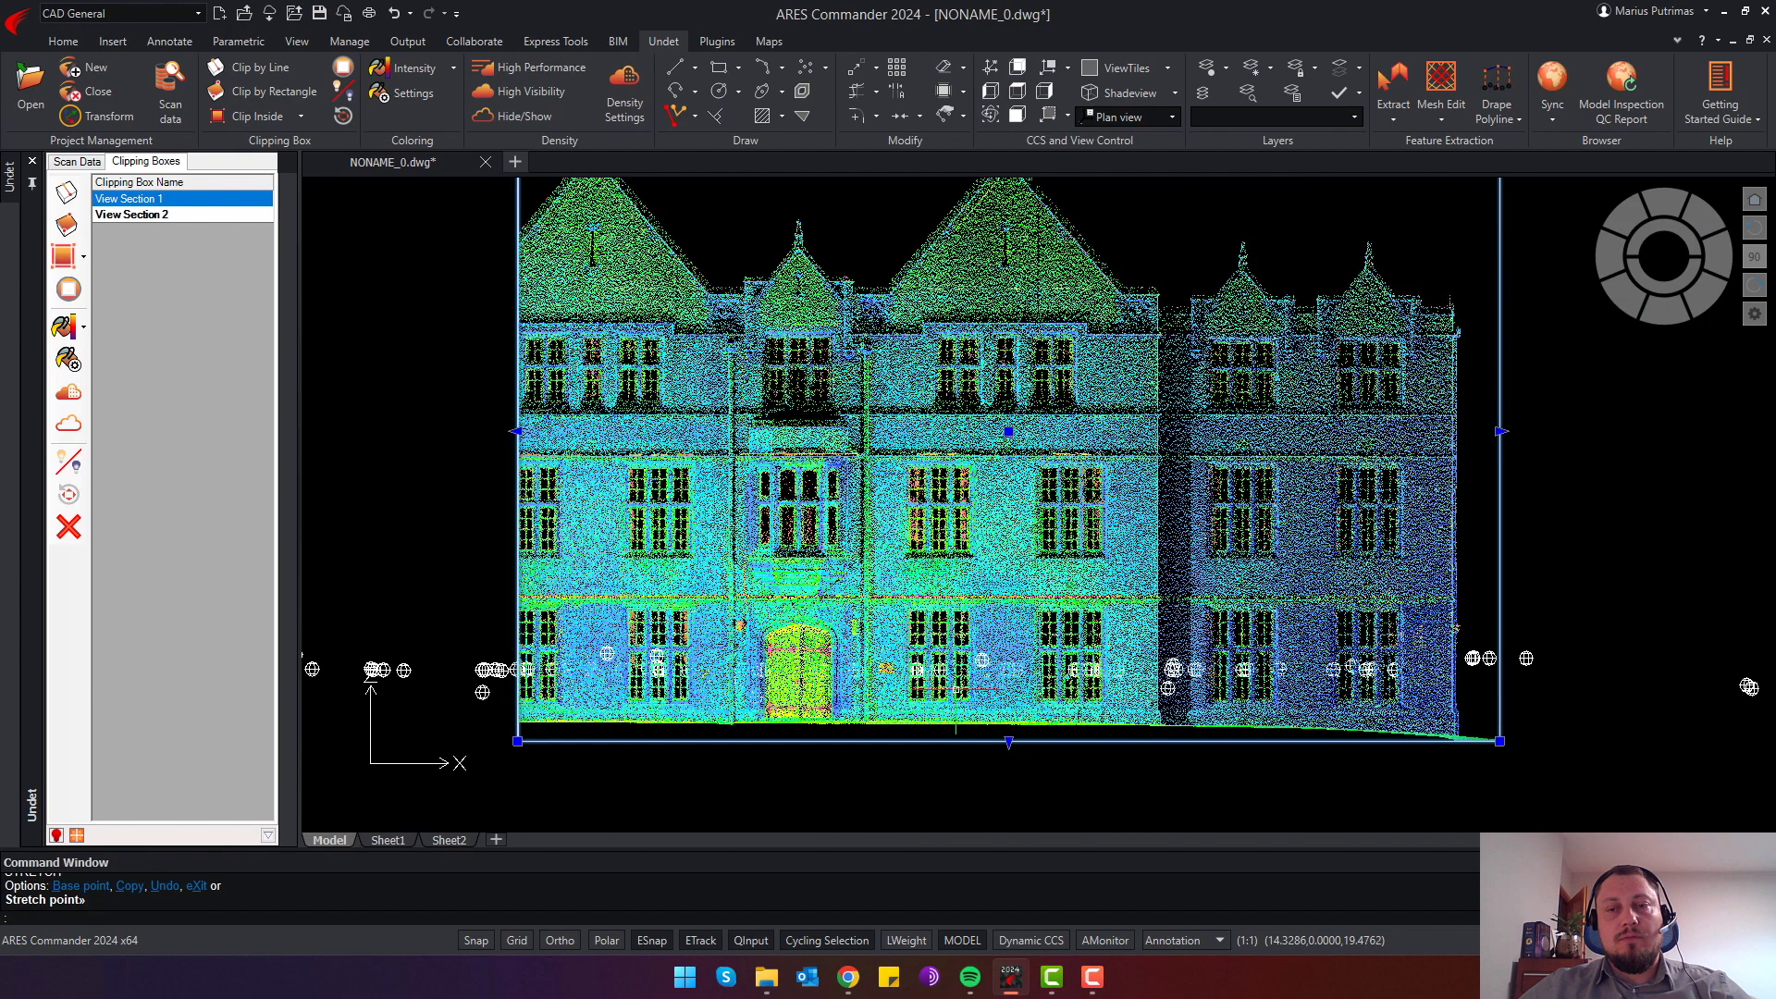
pyautogui.scroll(-2, 1013, 422)
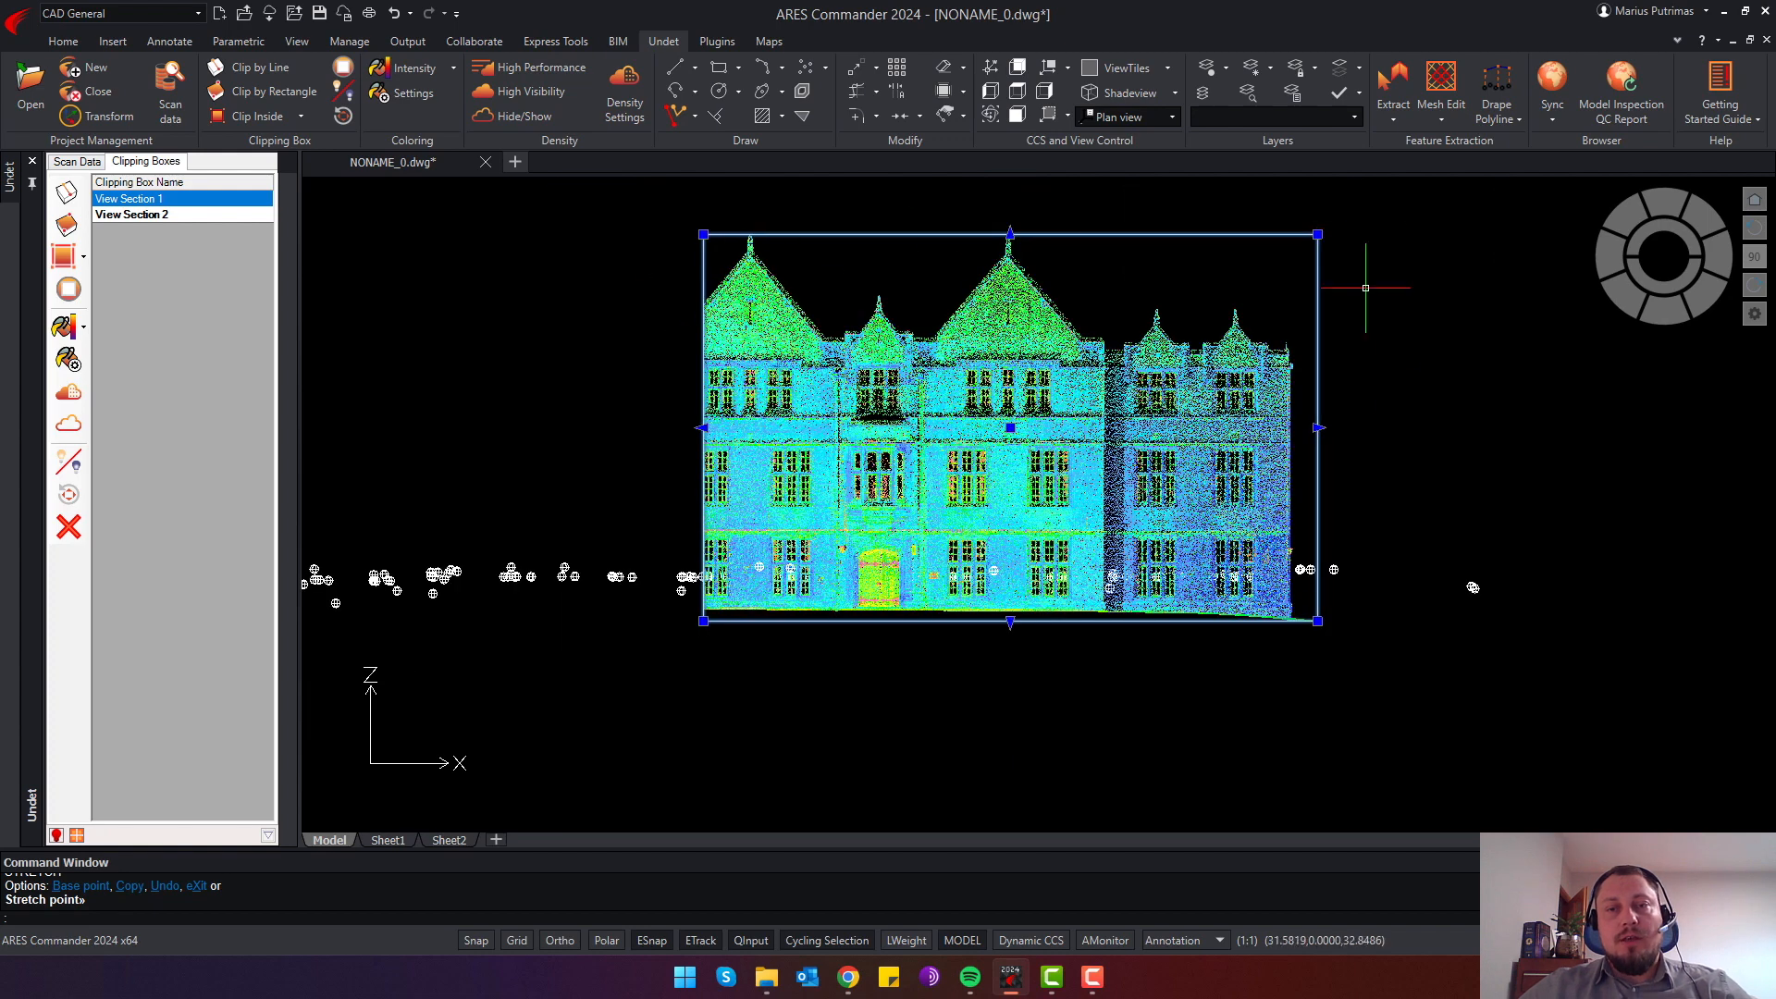
pyautogui.moveTo(925, 639); pyautogui.dragTo(894, 699, button='middle')
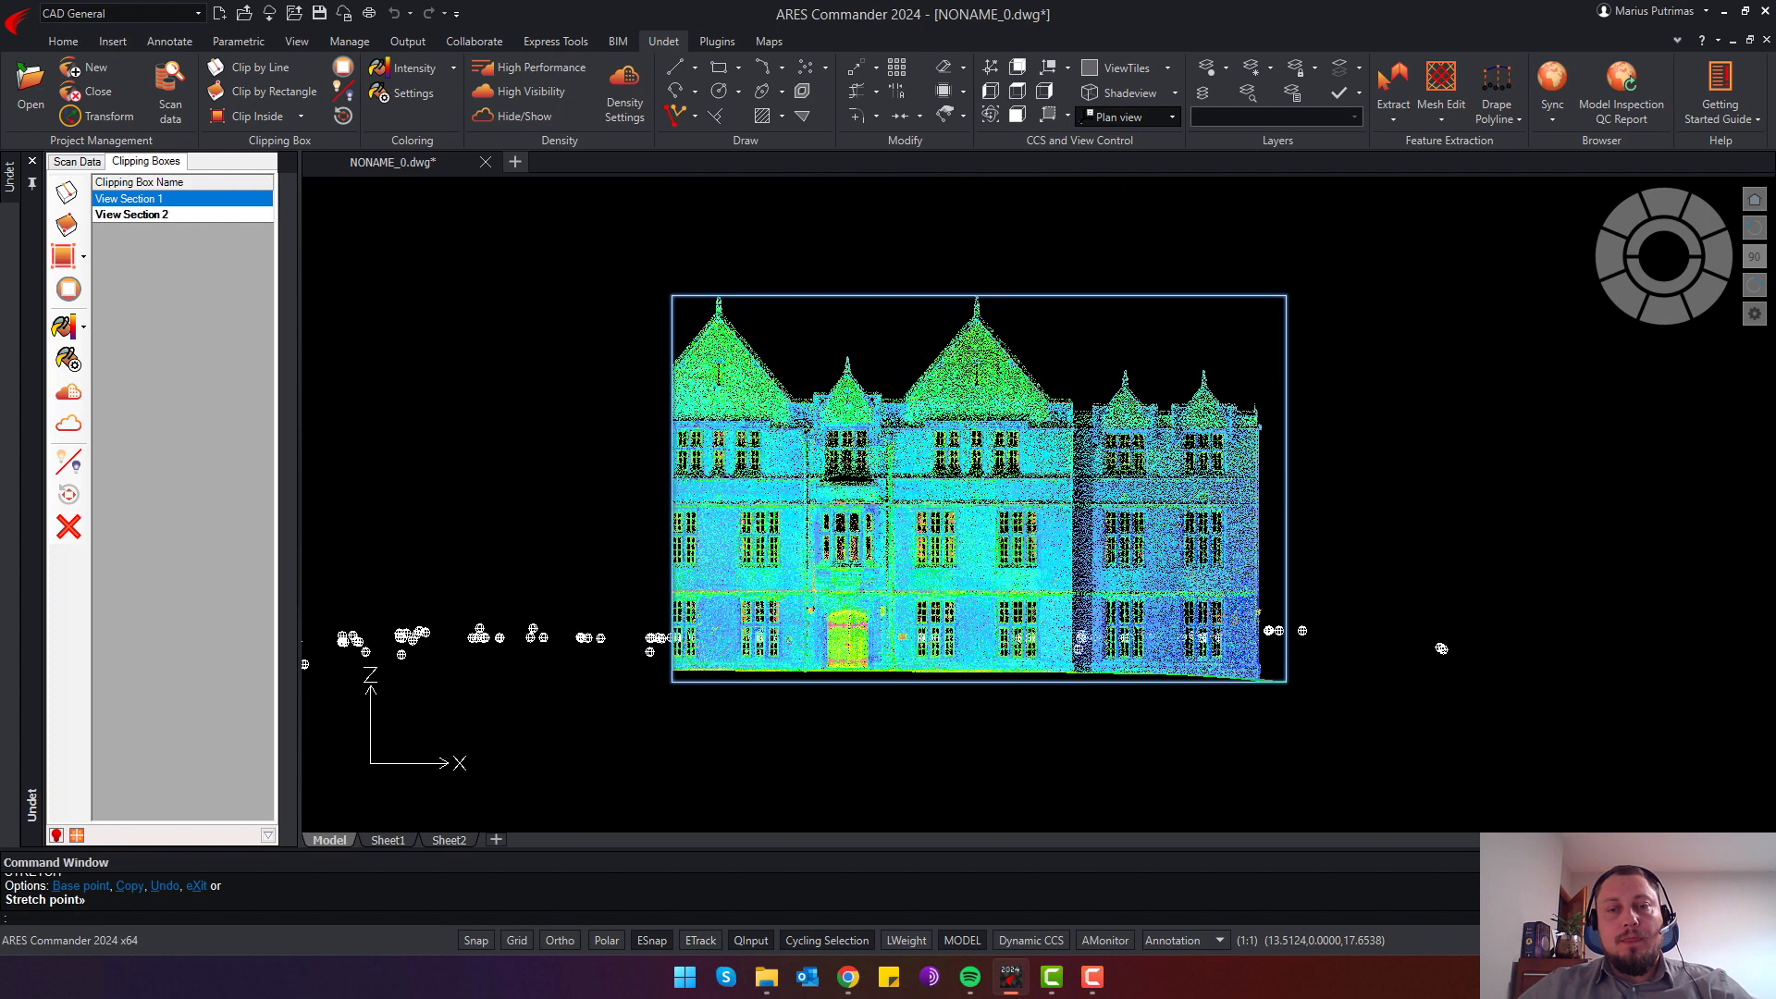
# Load the facade clipping box's points at full density, continuing without saving the drawing
pyautogui.scroll(3, 927, 535)
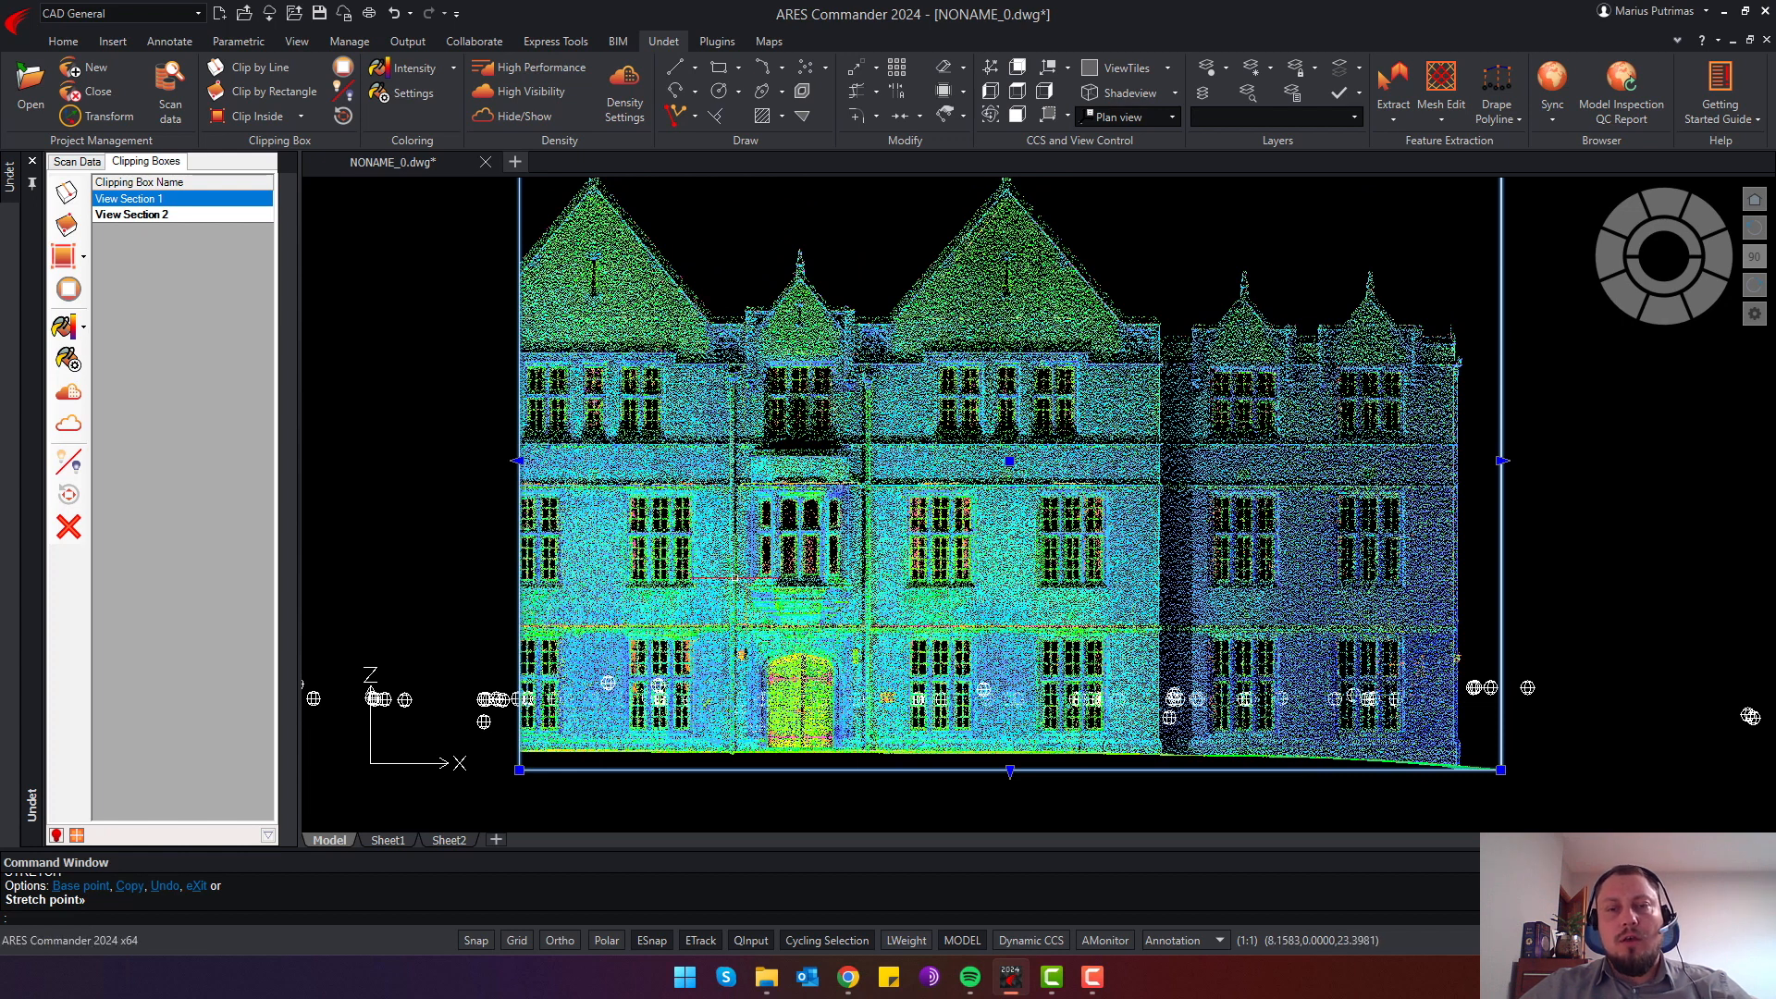
pyautogui.scroll(-2, 741, 511)
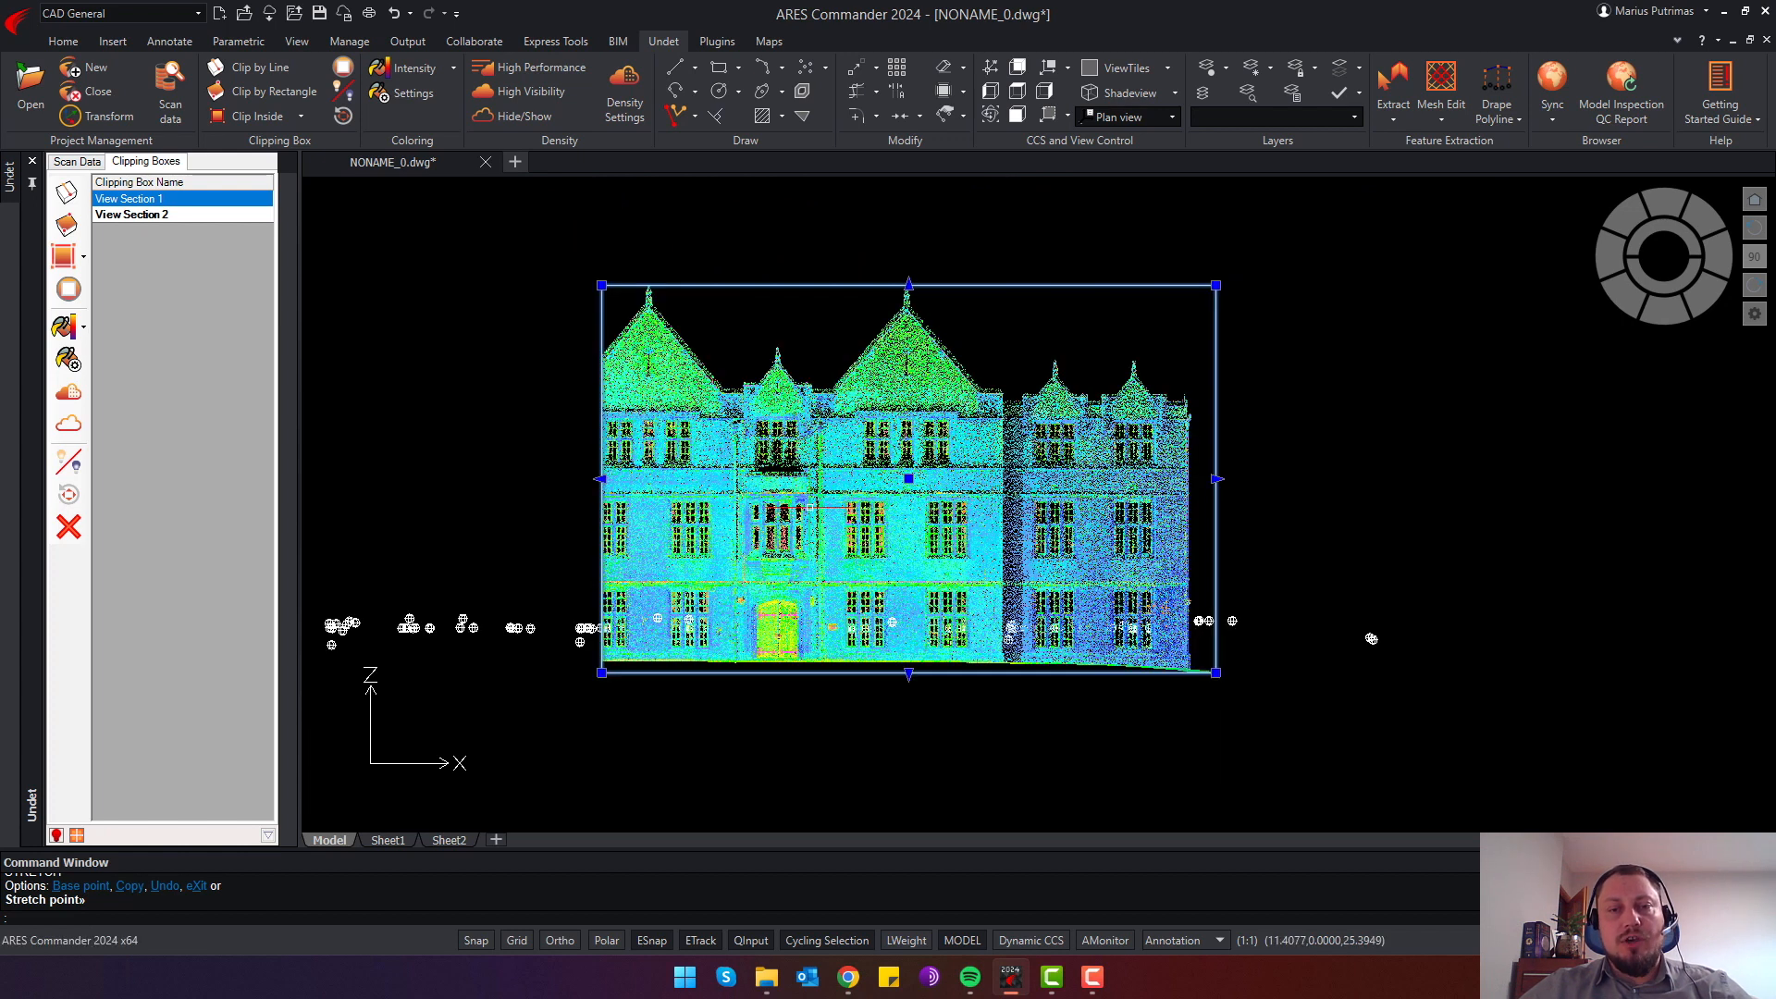
pyautogui.click(57, 836)
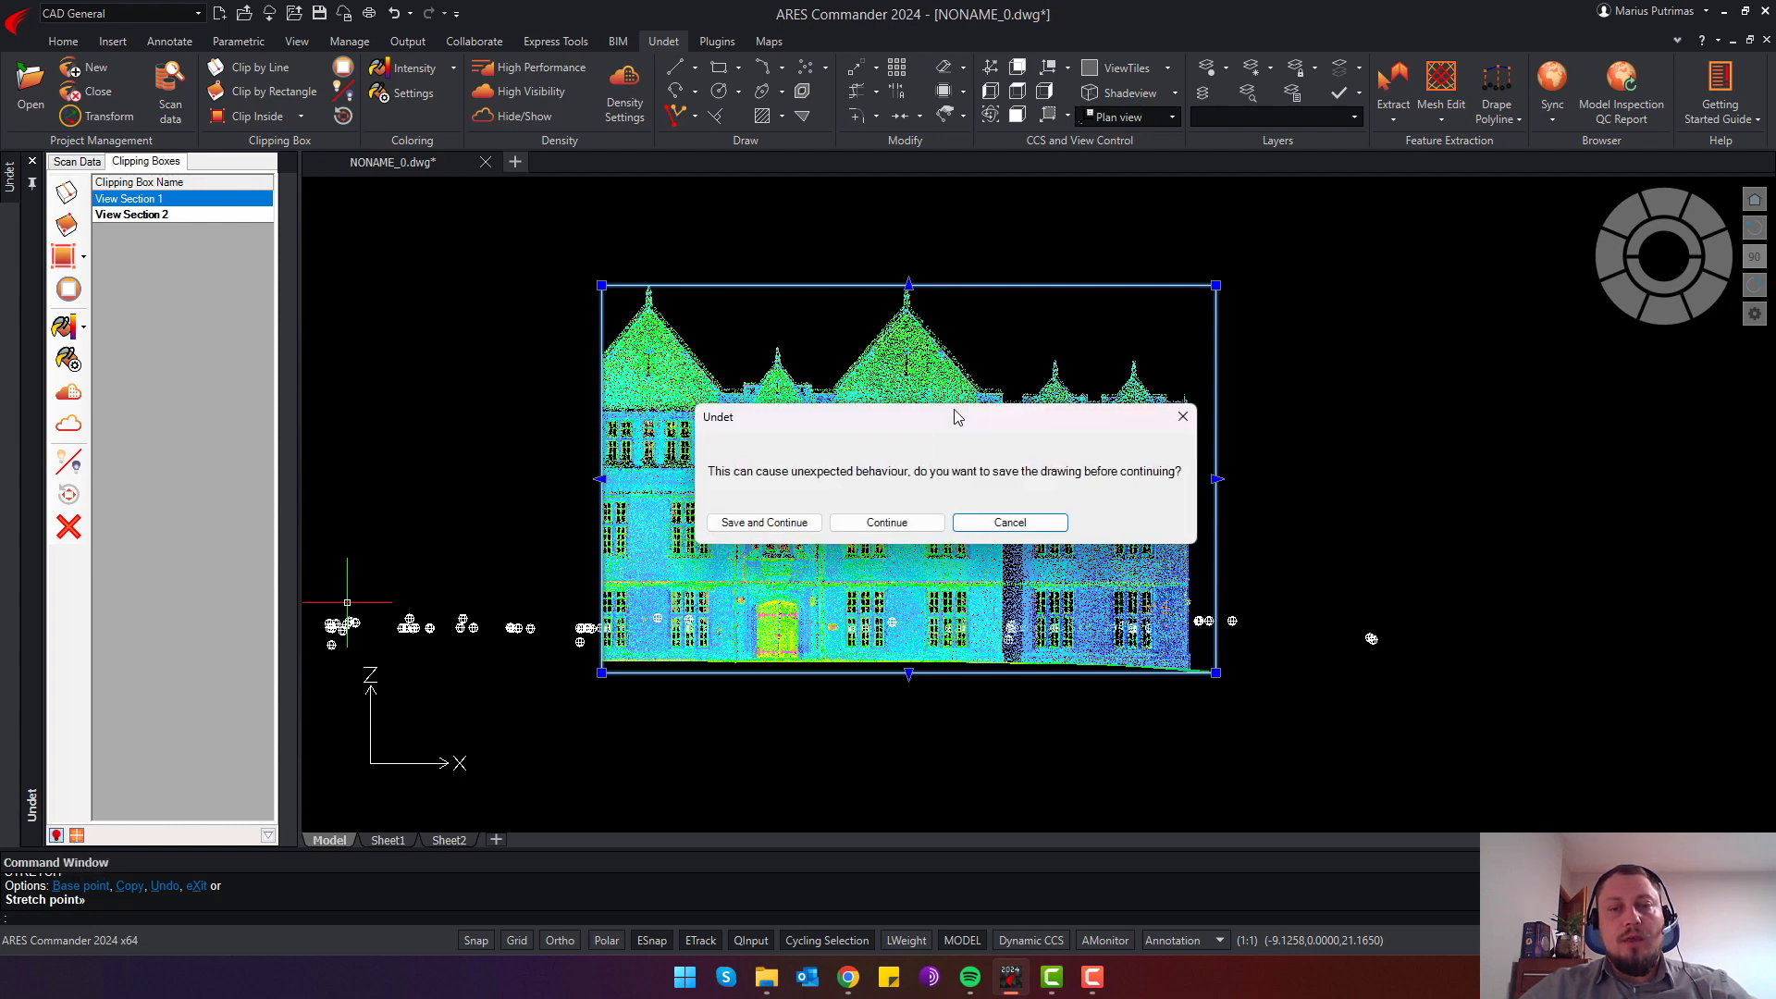
pyautogui.moveTo(957, 417); pyautogui.dragTo(1007, 420)
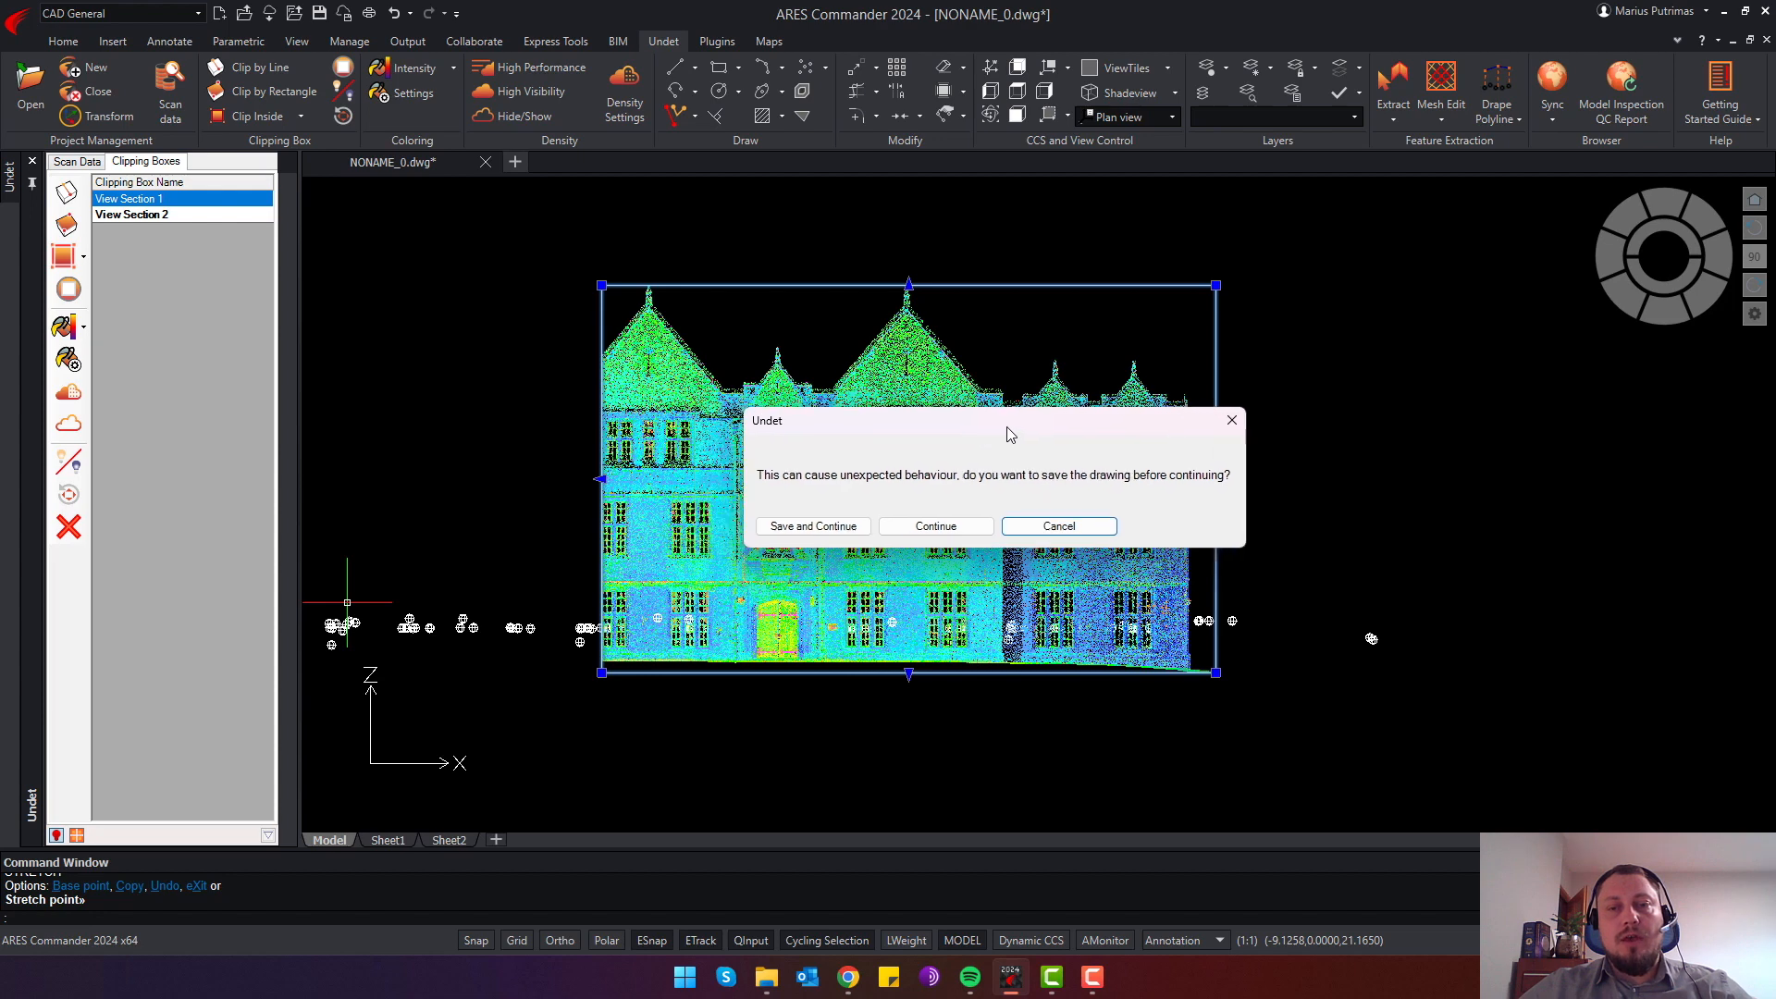
pyautogui.click(929, 528)
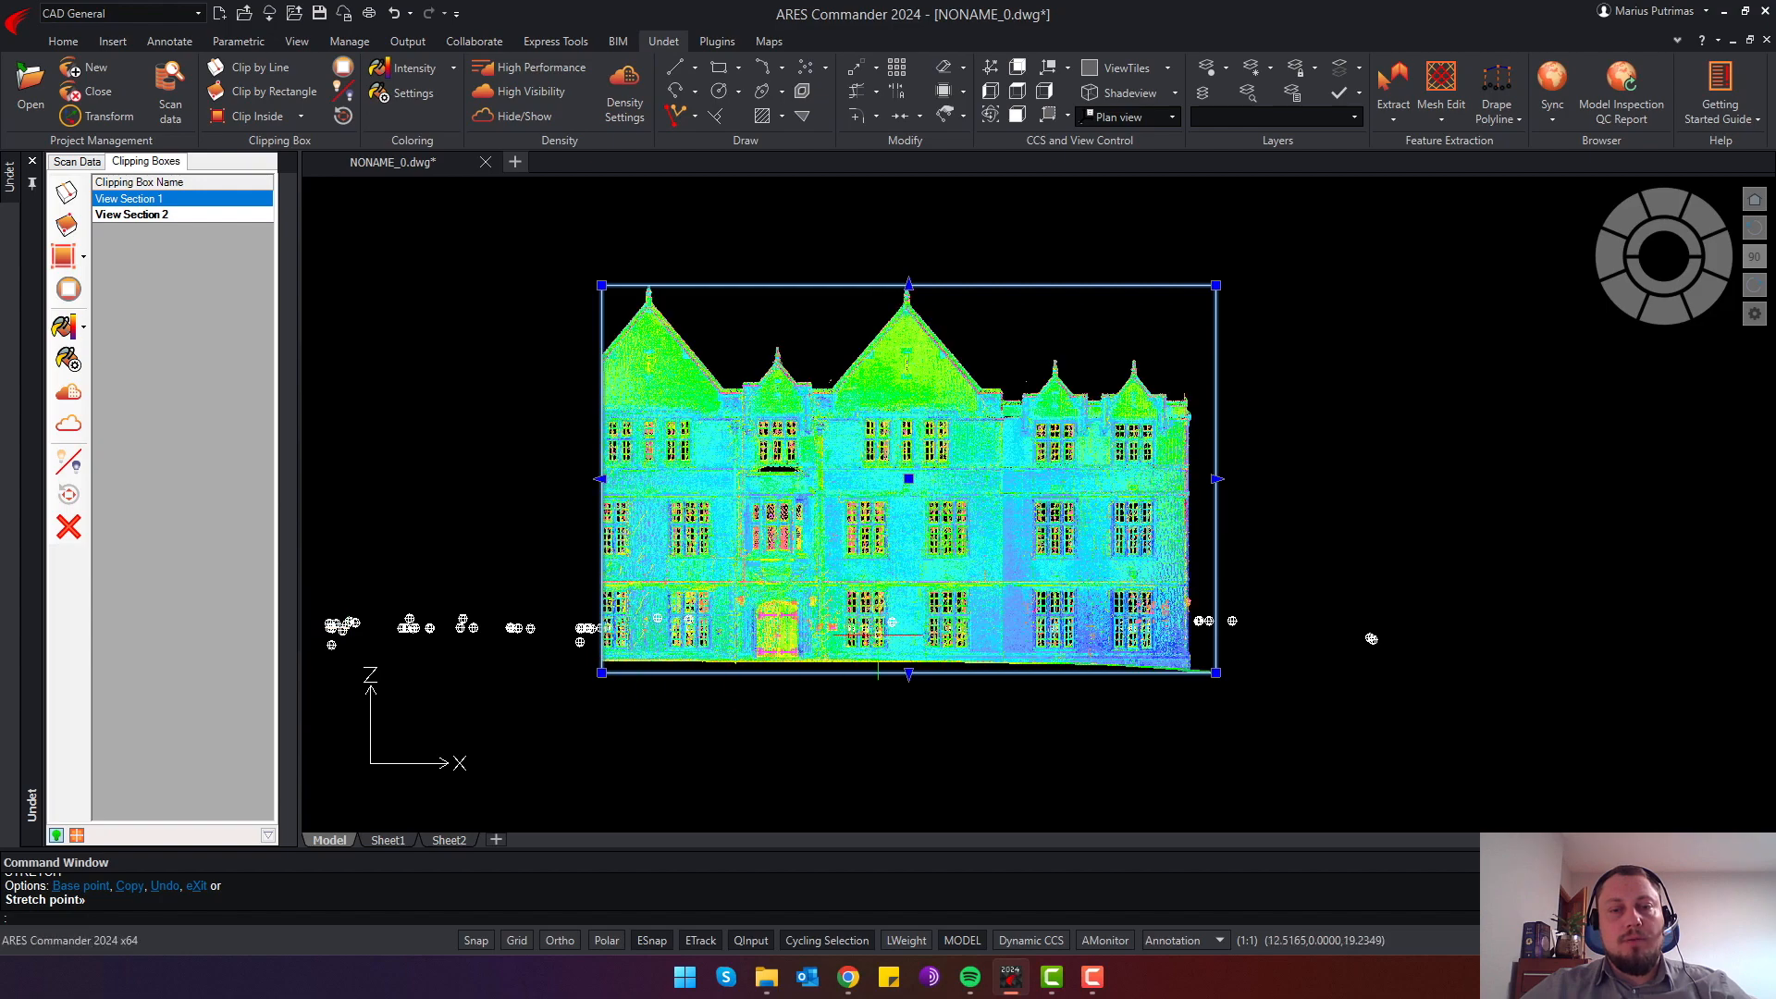
# Examine the facade's windows, entrance door and stonework up close in the full-density point cloud
pyautogui.scroll(2, 892, 614)
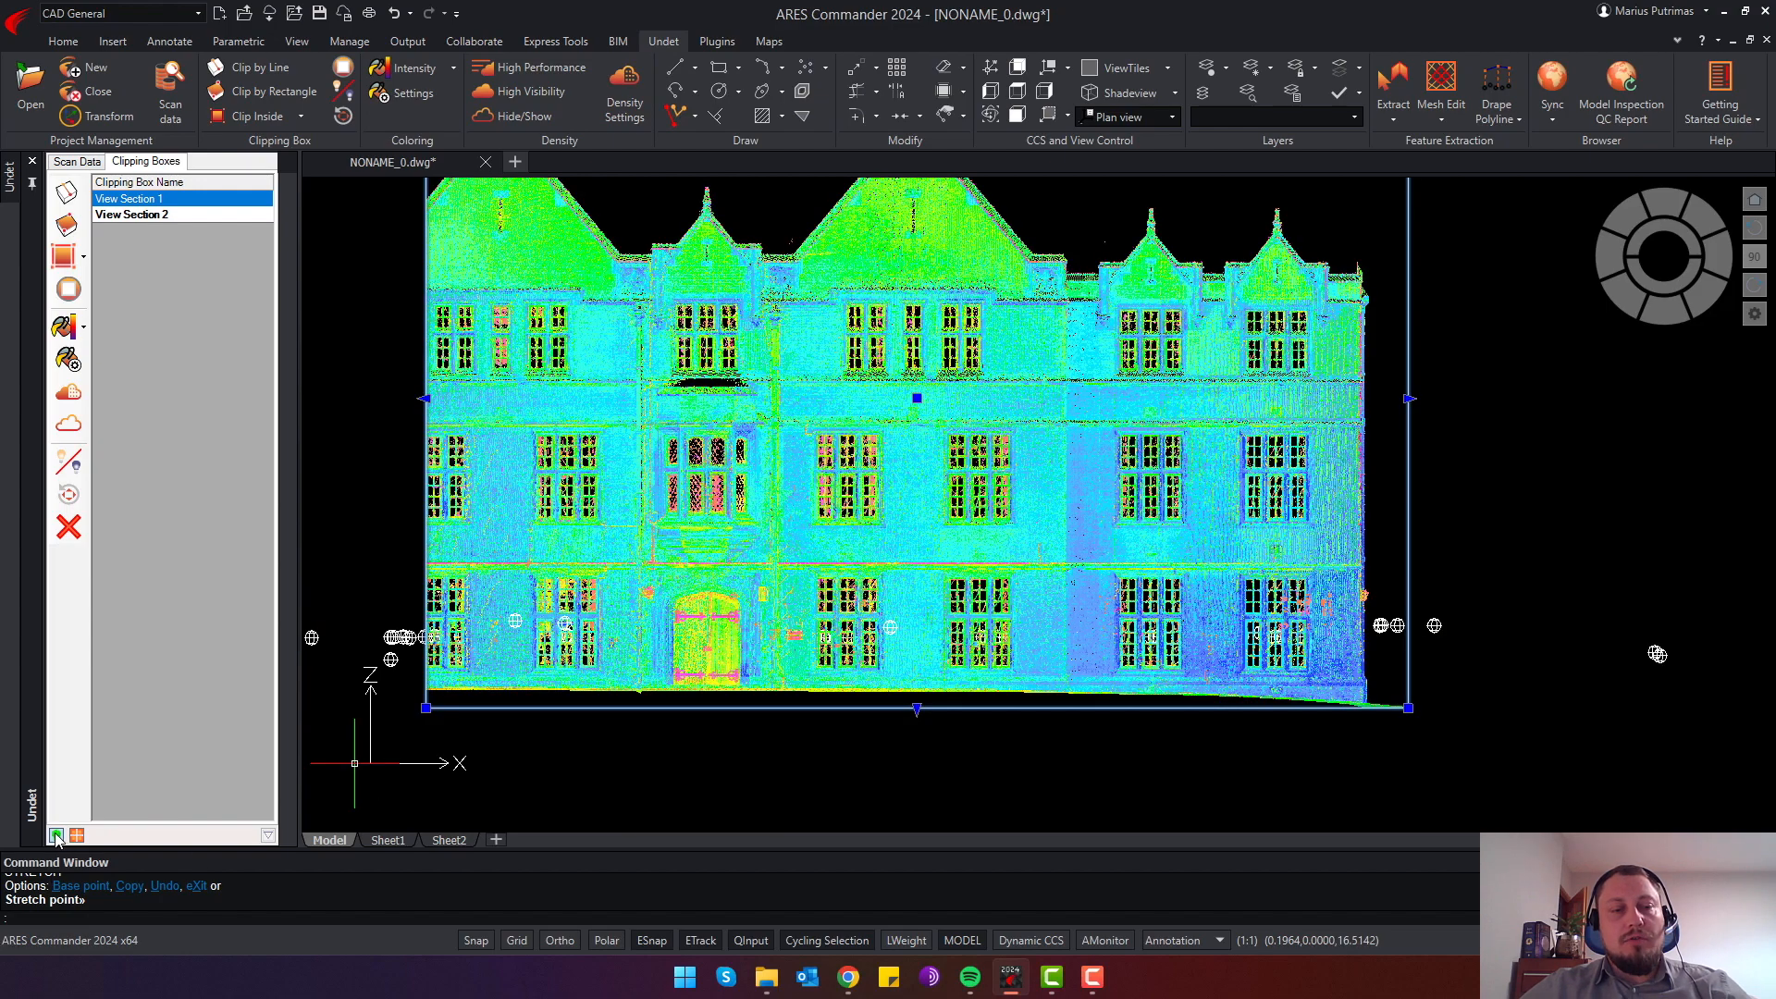
pyautogui.scroll(4, 1118, 380)
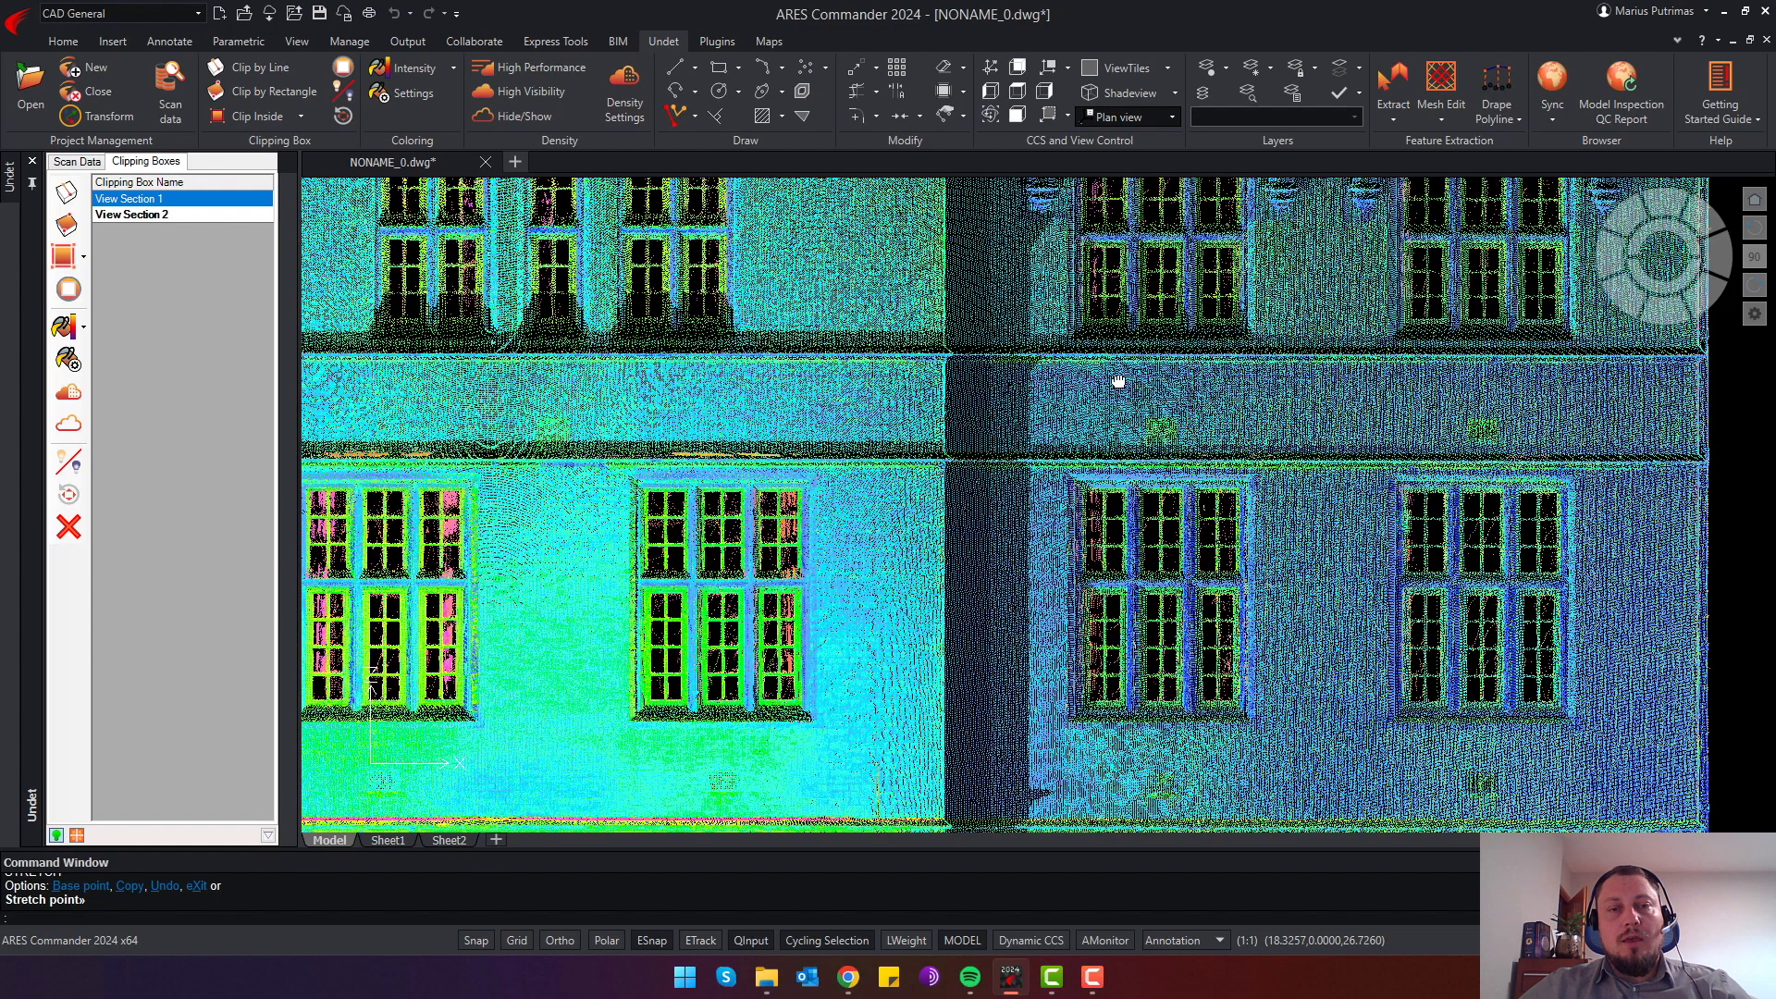
pyautogui.moveTo(1118, 380); pyautogui.dragTo(1615, 294, button='middle')
pyautogui.moveTo(892, 519); pyautogui.dragTo(1424, 287, button='middle')
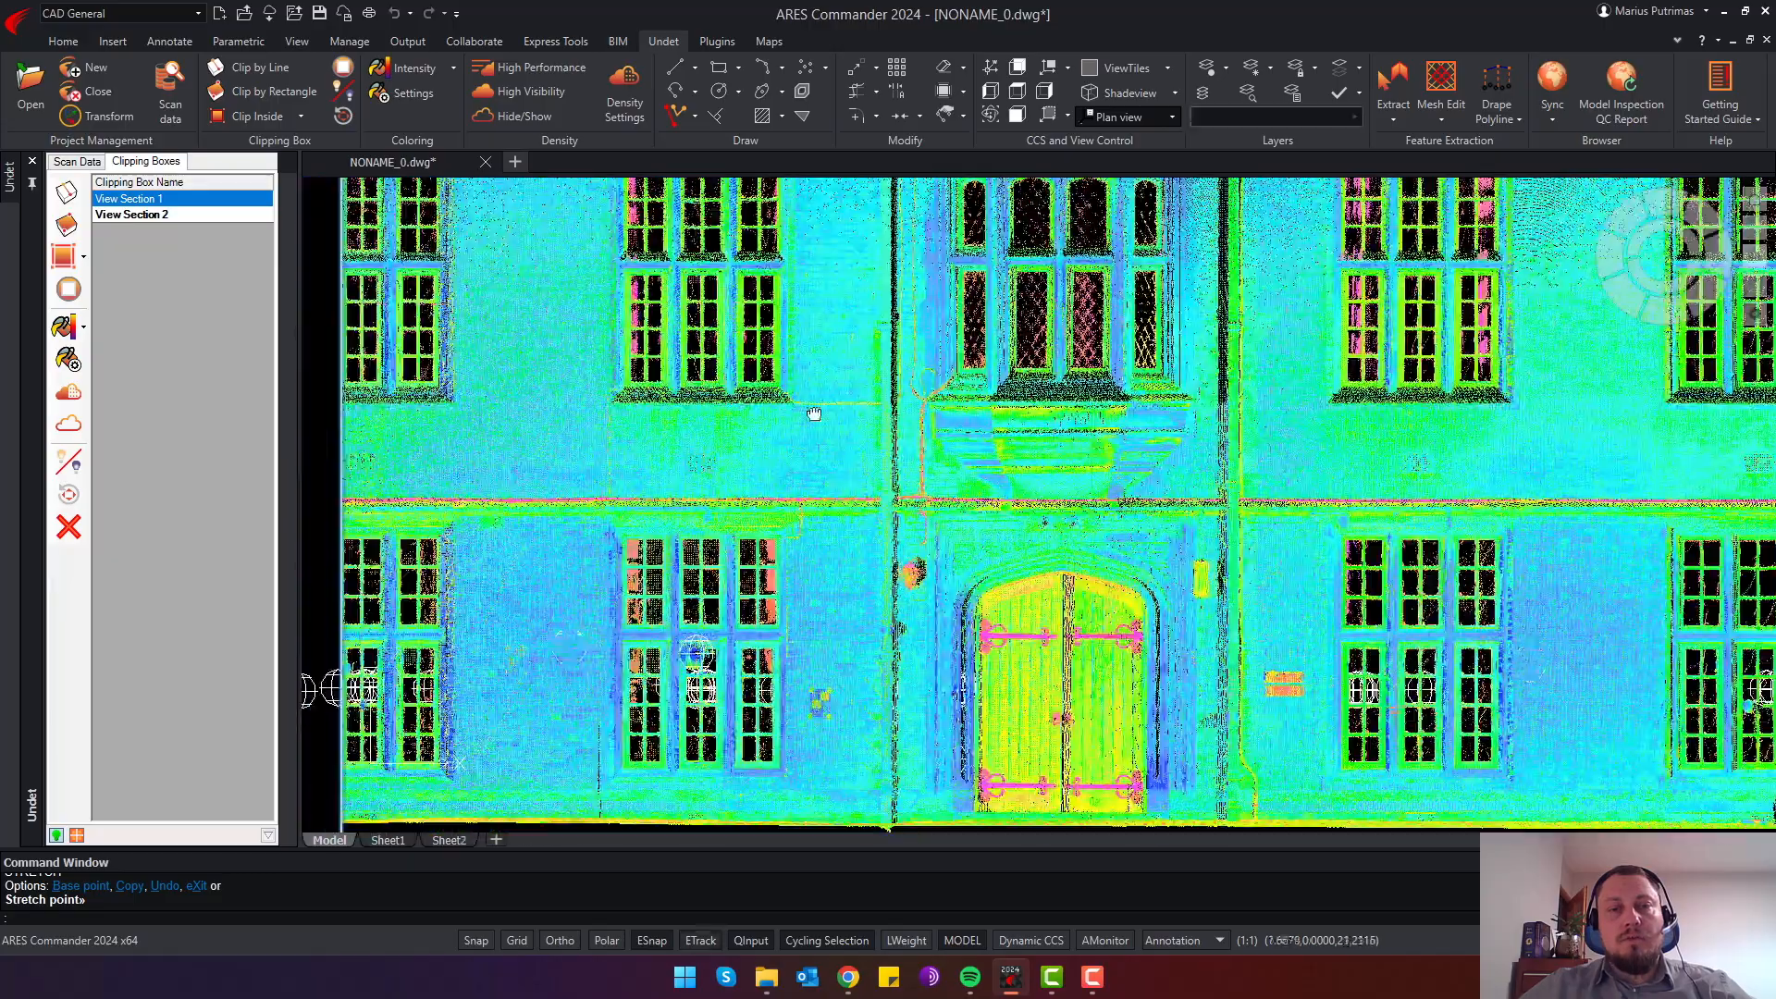
pyautogui.moveTo(814, 414); pyautogui.dragTo(776, 242, button='middle')
pyautogui.scroll(2, 1043, 497)
pyautogui.moveTo(777, 411); pyautogui.dragTo(841, 716, button='middle')
pyautogui.moveTo(647, 370); pyautogui.dragTo(388, 623, button='middle')
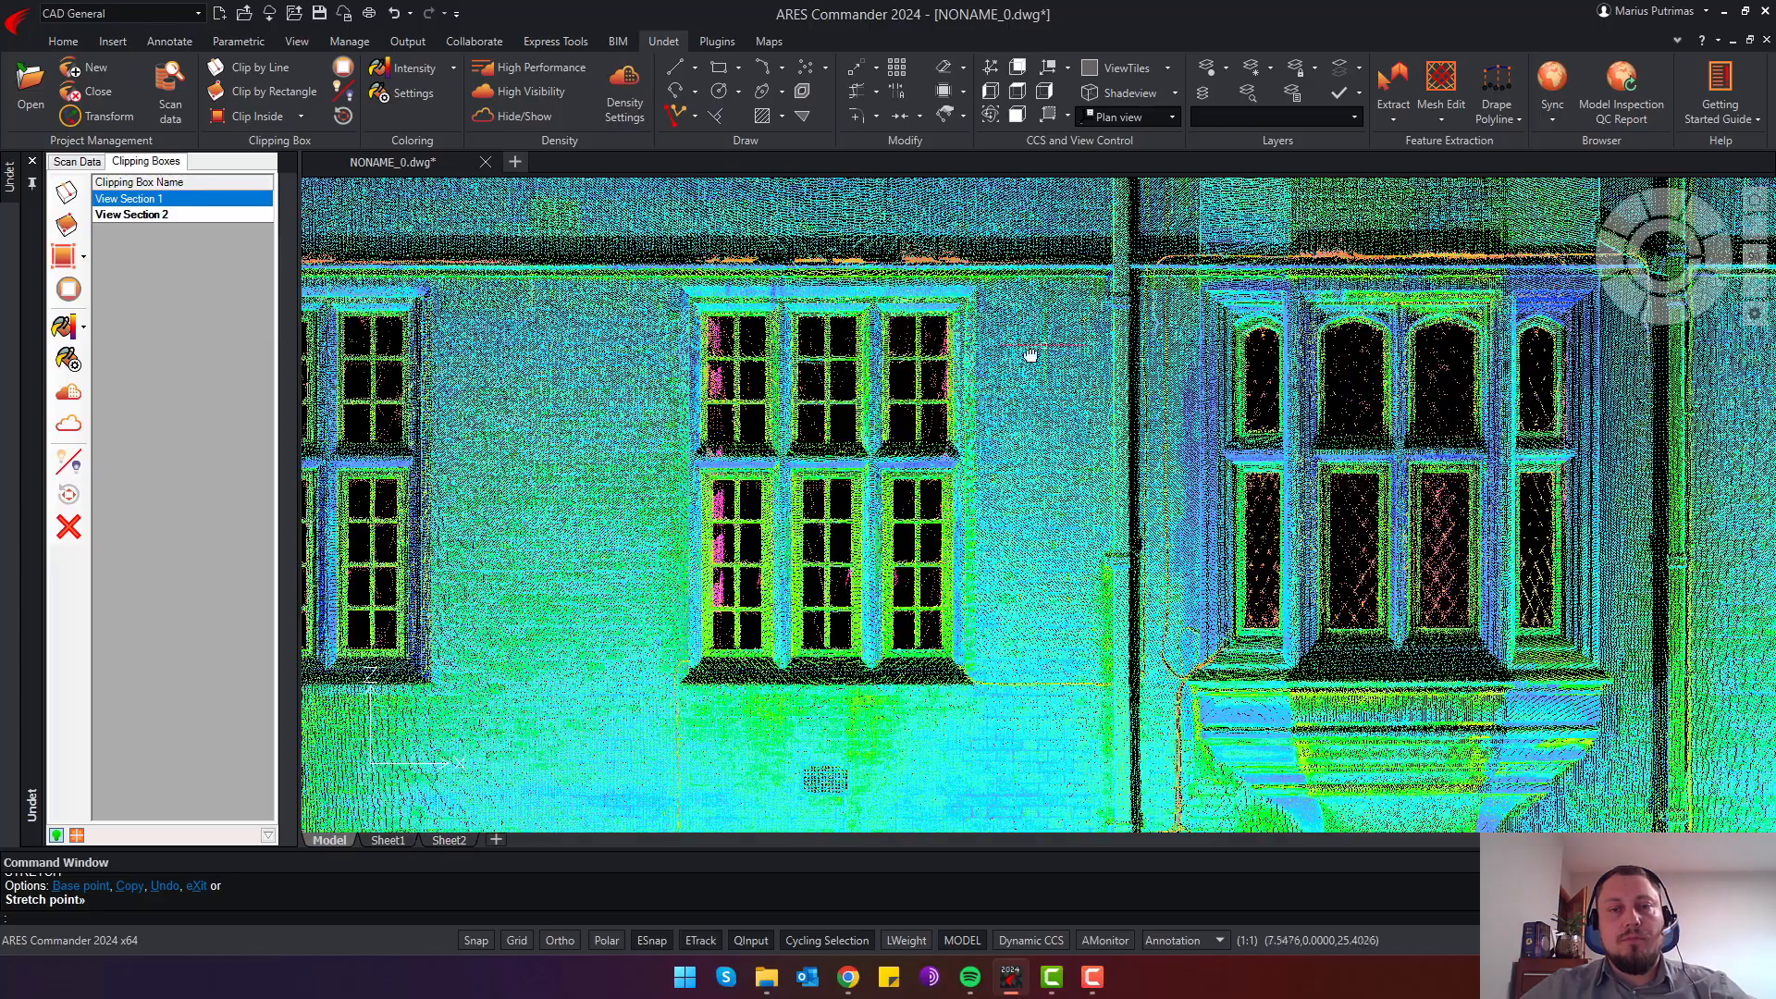
# Deselect the facade clipping box, show the whole facade, and open the point cloud density settings
pyautogui.press('Escape')
pyautogui.press('Escape')
pyautogui.middleClick(1031, 356)
pyautogui.middleClick(1030, 355)
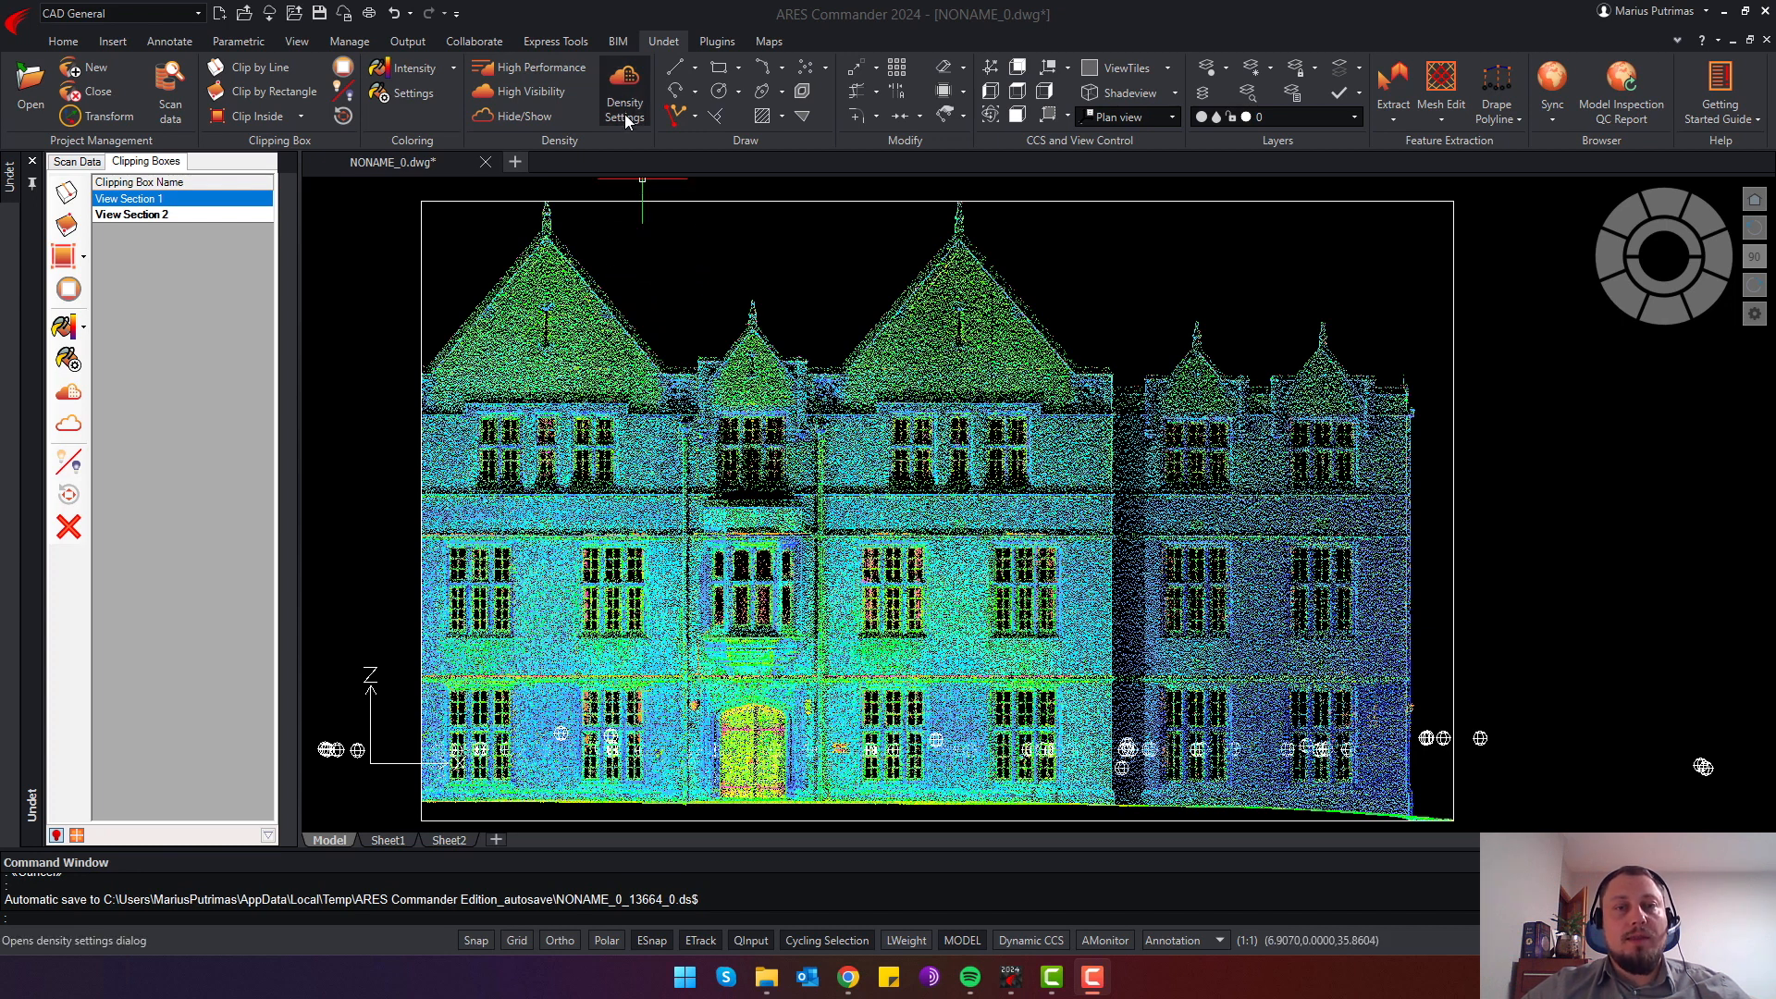
pyautogui.click(624, 113)
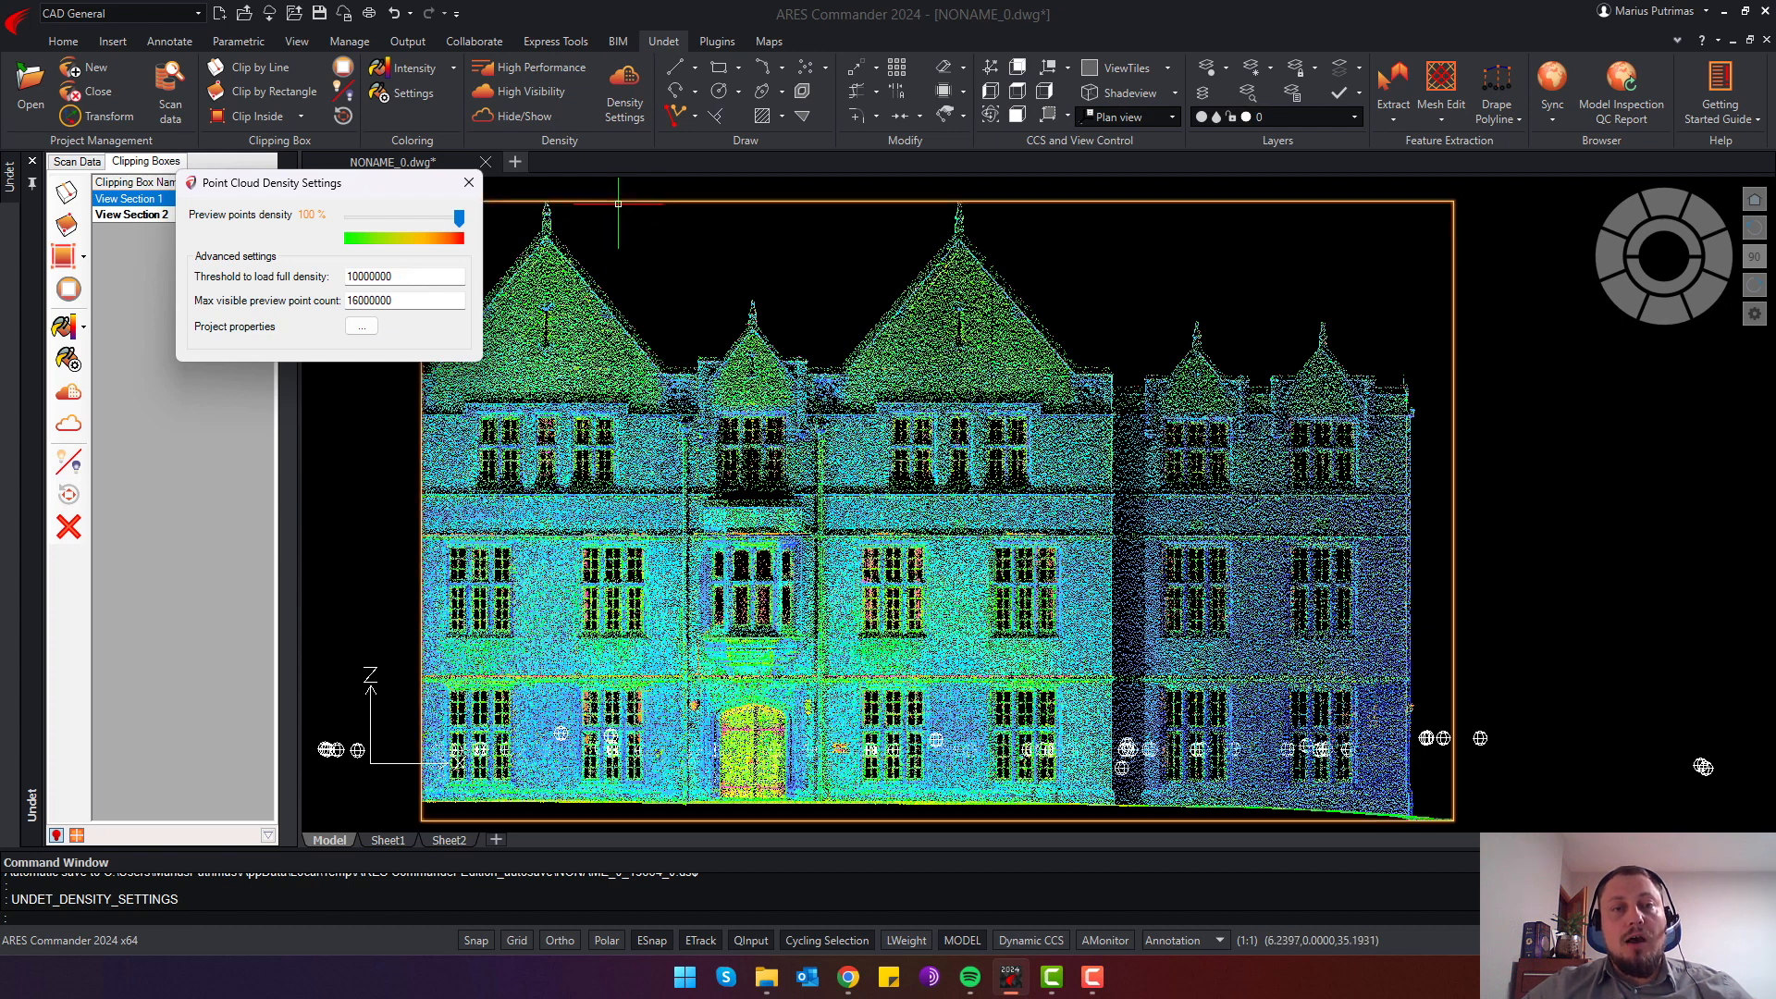
# Stretch the facade clipping box's left side about 22.07 inward to the right-hand wing, and back outward about 17.11 to the far gable
pyautogui.click(617, 202)
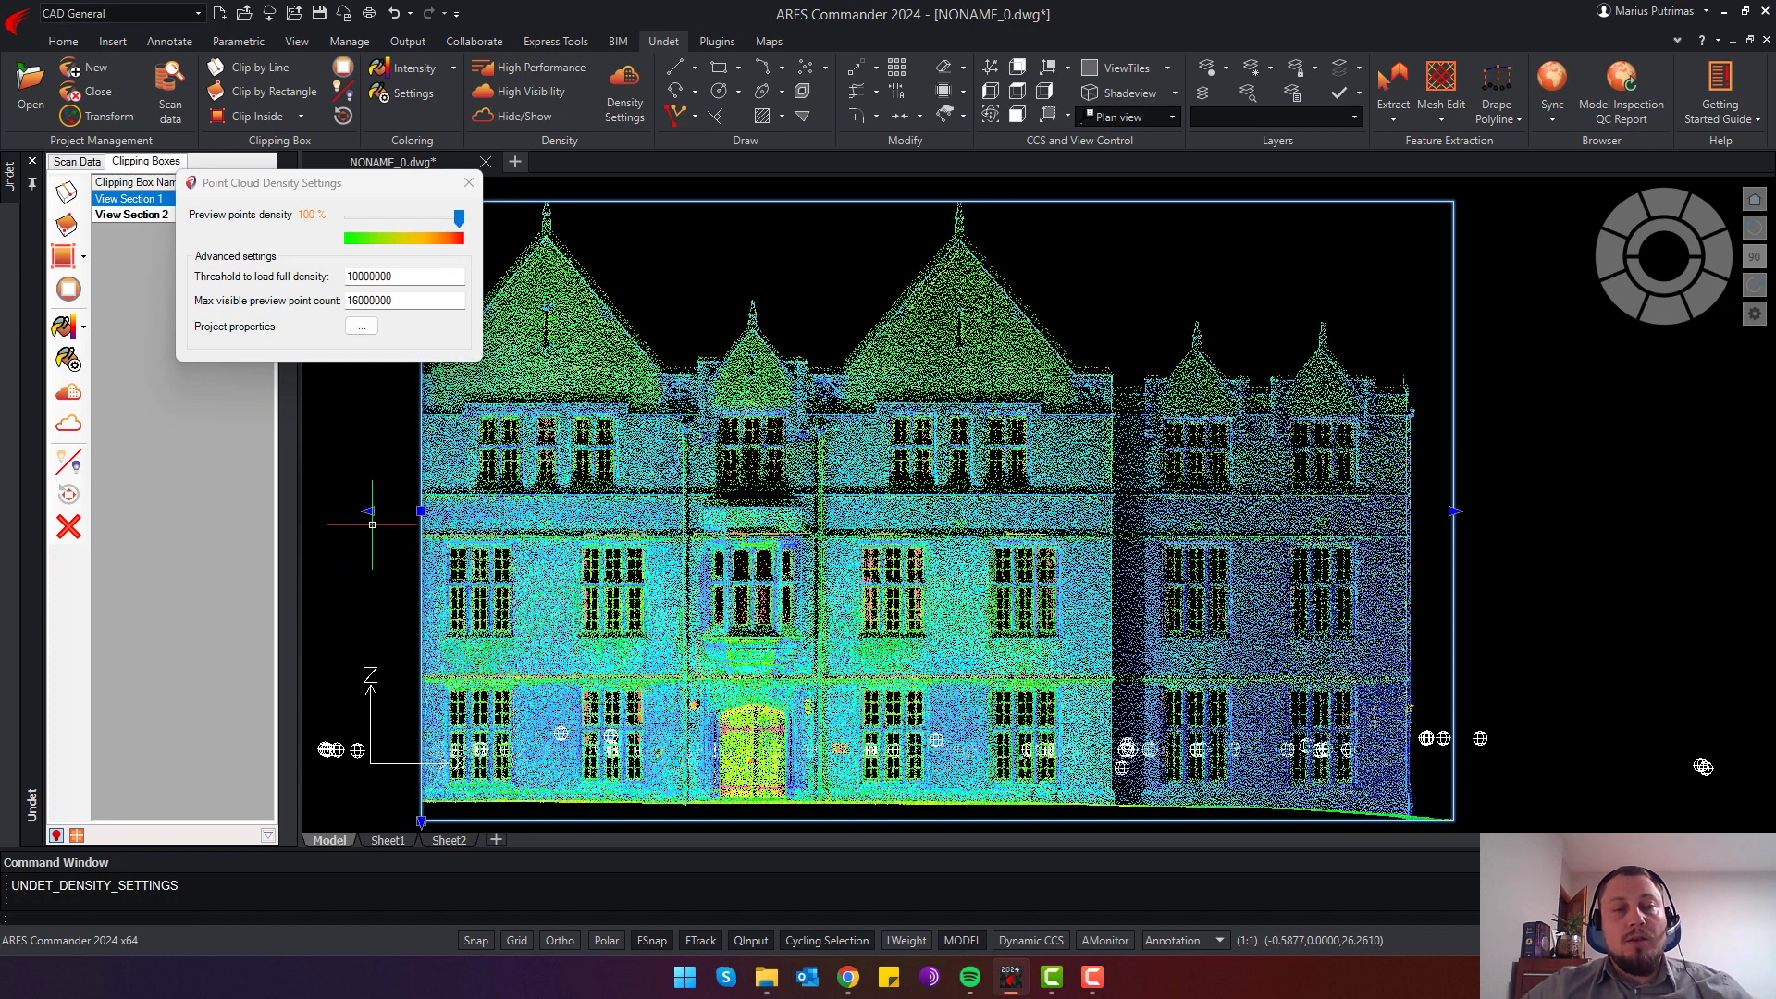
pyautogui.click(421, 511)
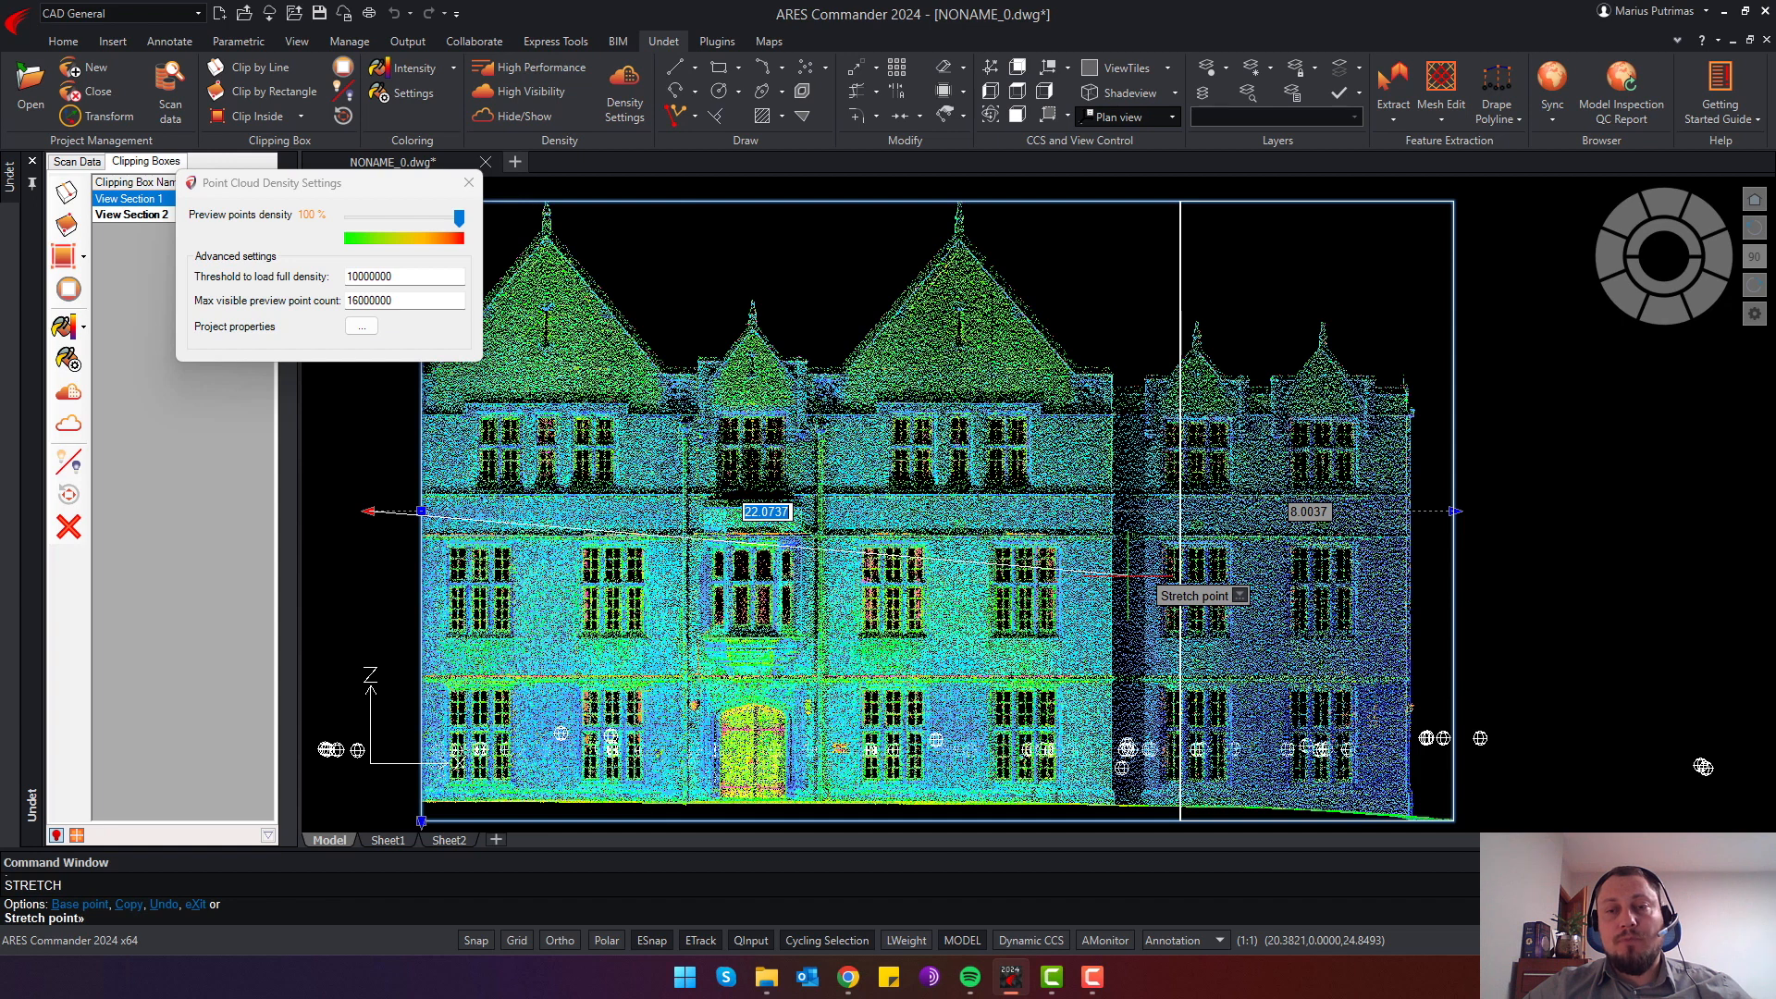
pyautogui.click(1180, 575)
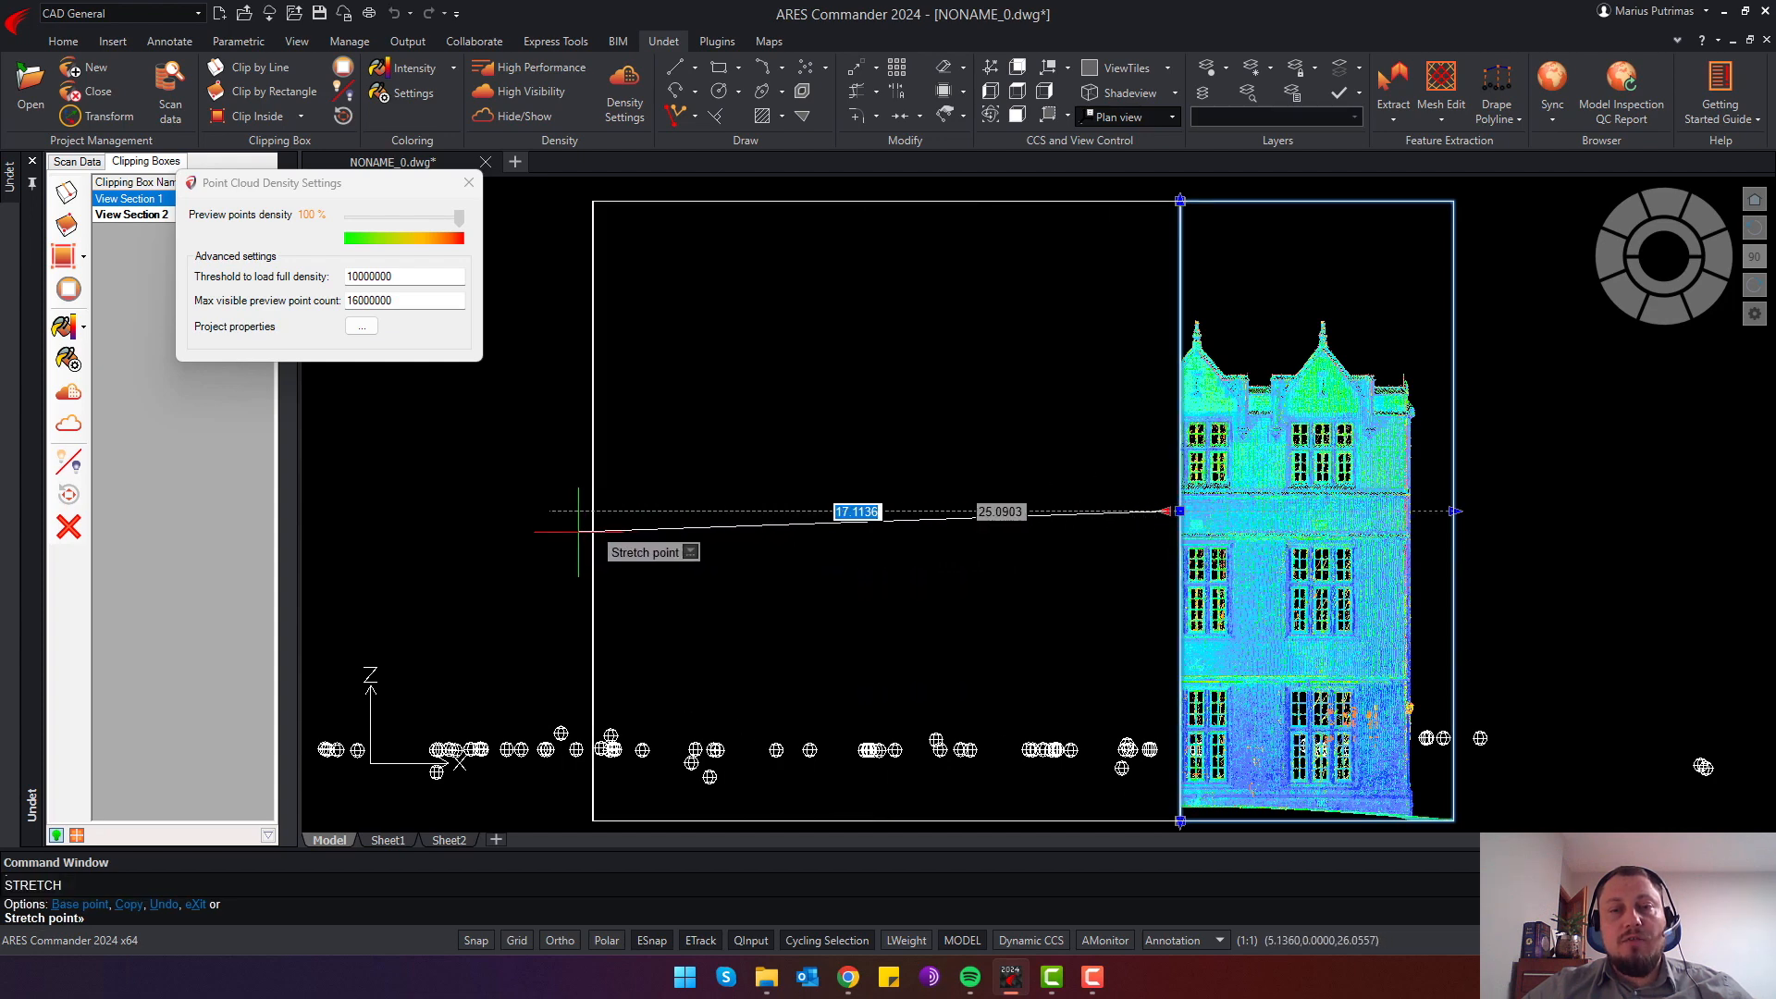
pyautogui.click(588, 539)
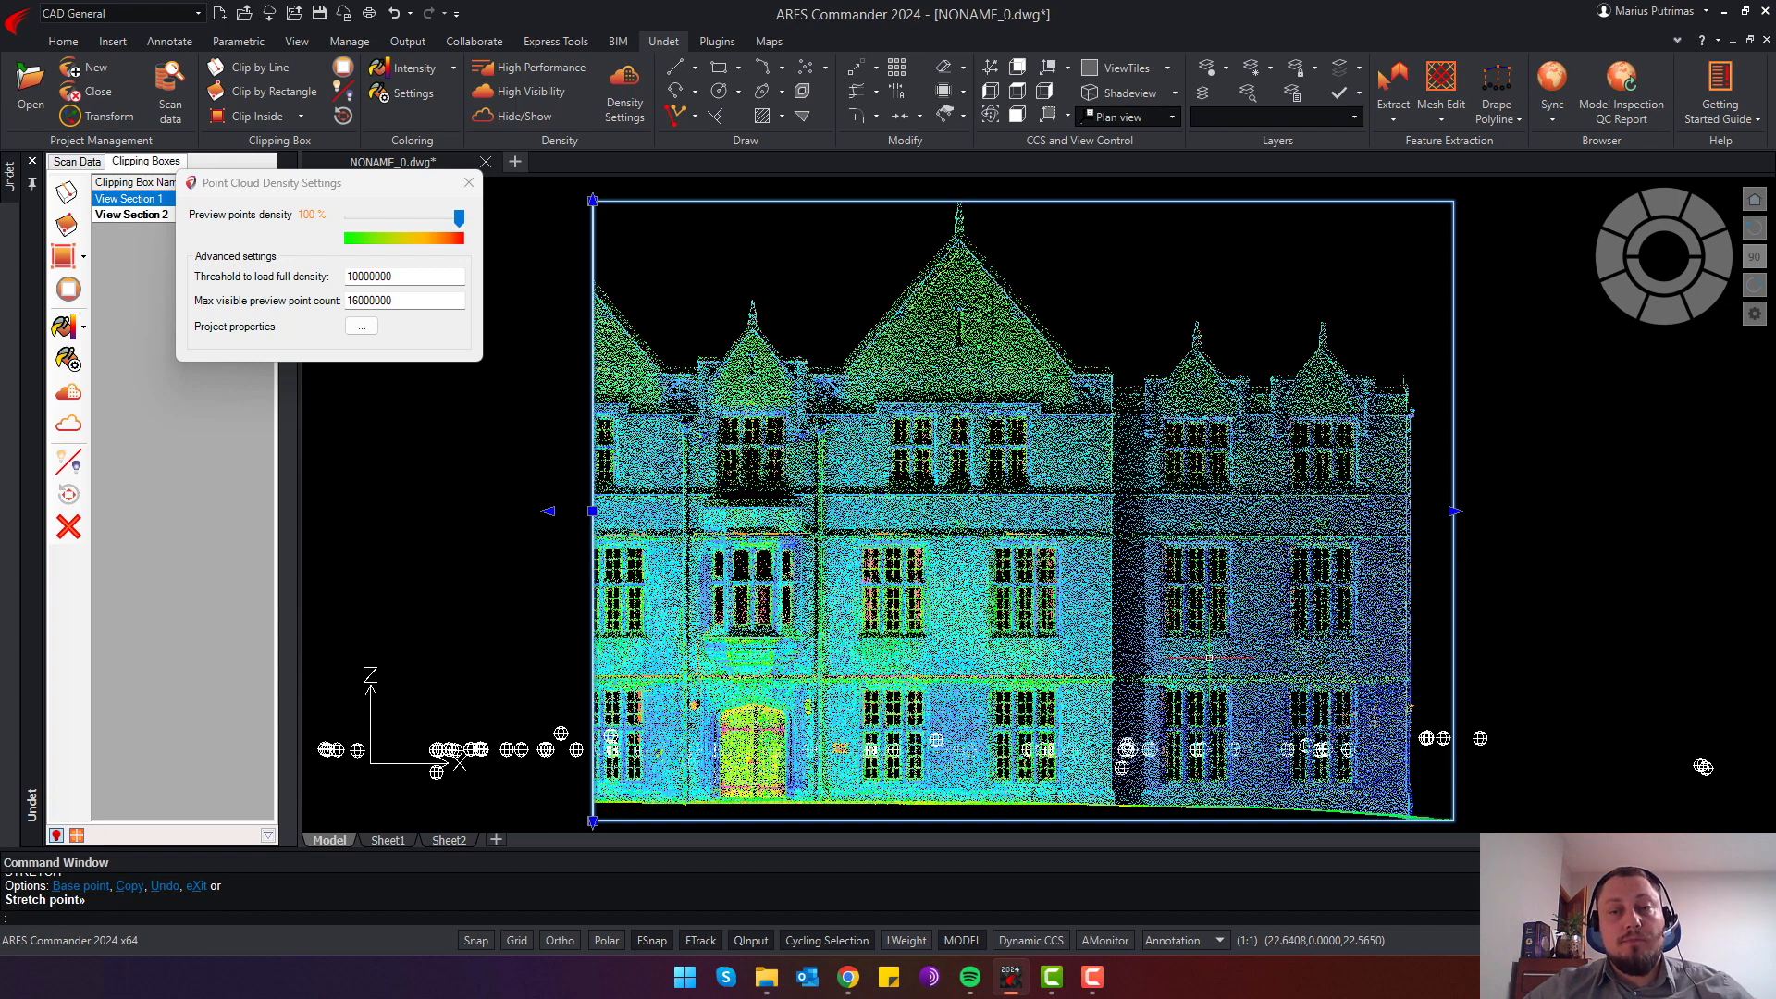
# Set the threshold to load full density to 30000000 points
pyautogui.click(342, 194)
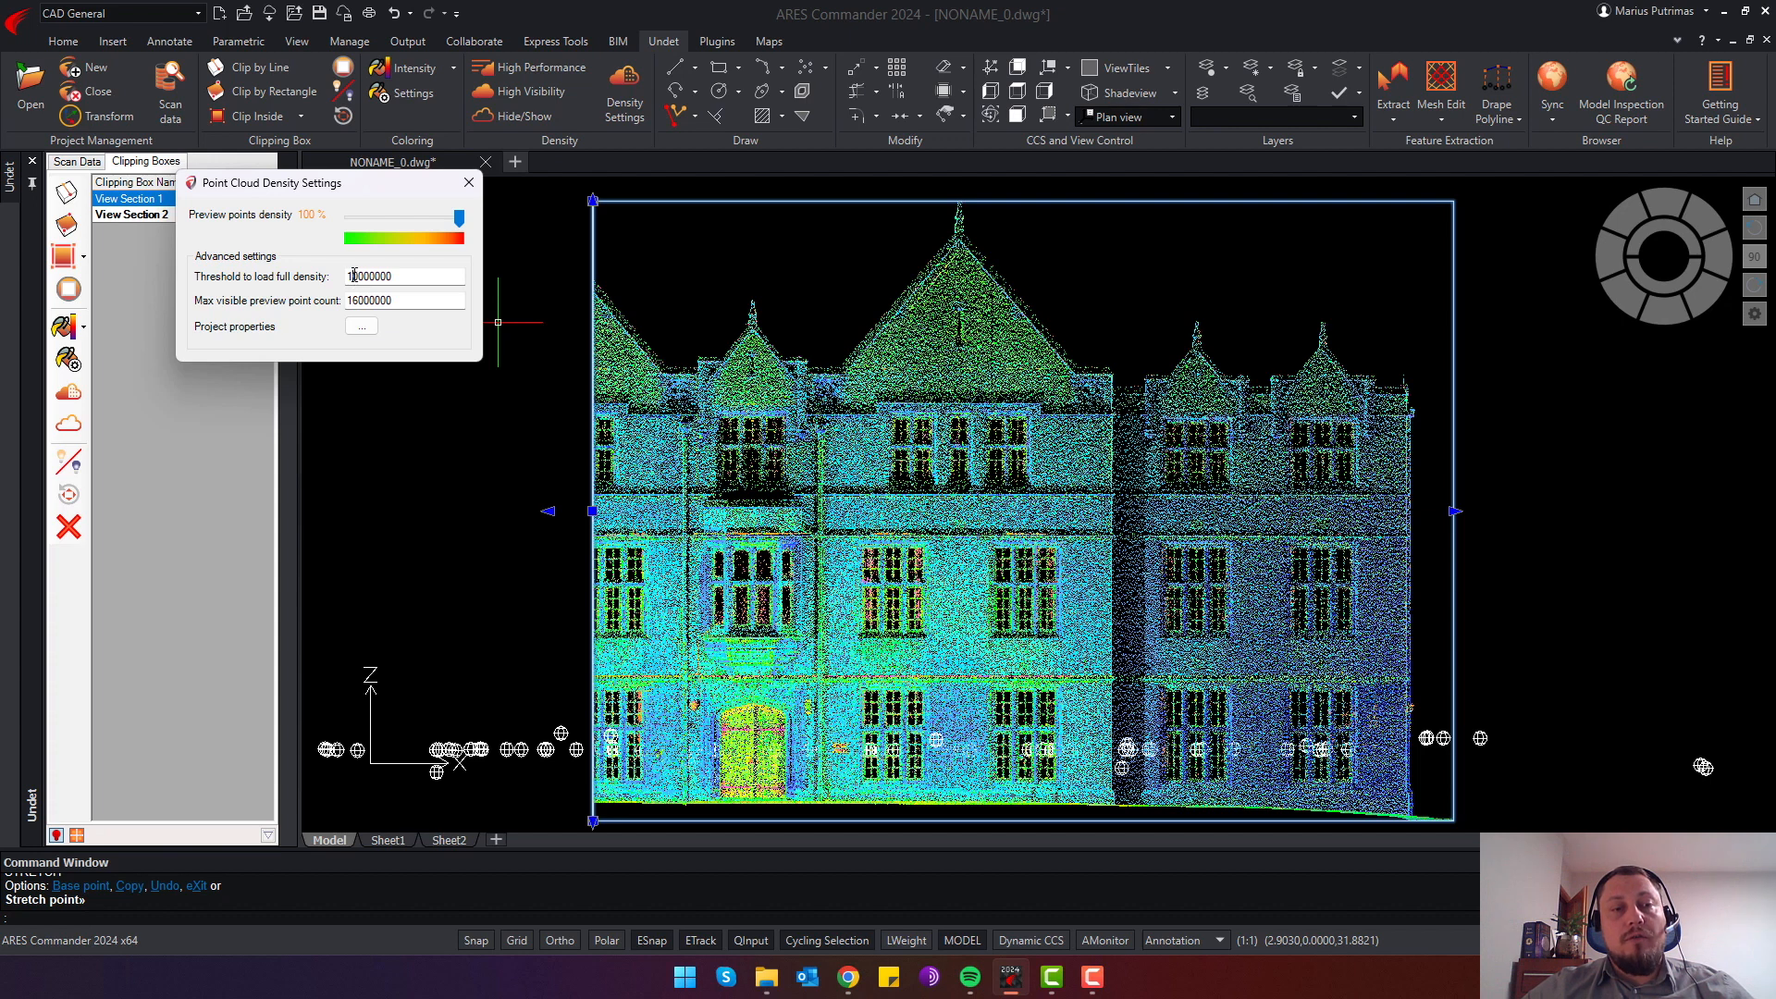
pyautogui.moveTo(354, 275); pyautogui.dragTo(323, 278)
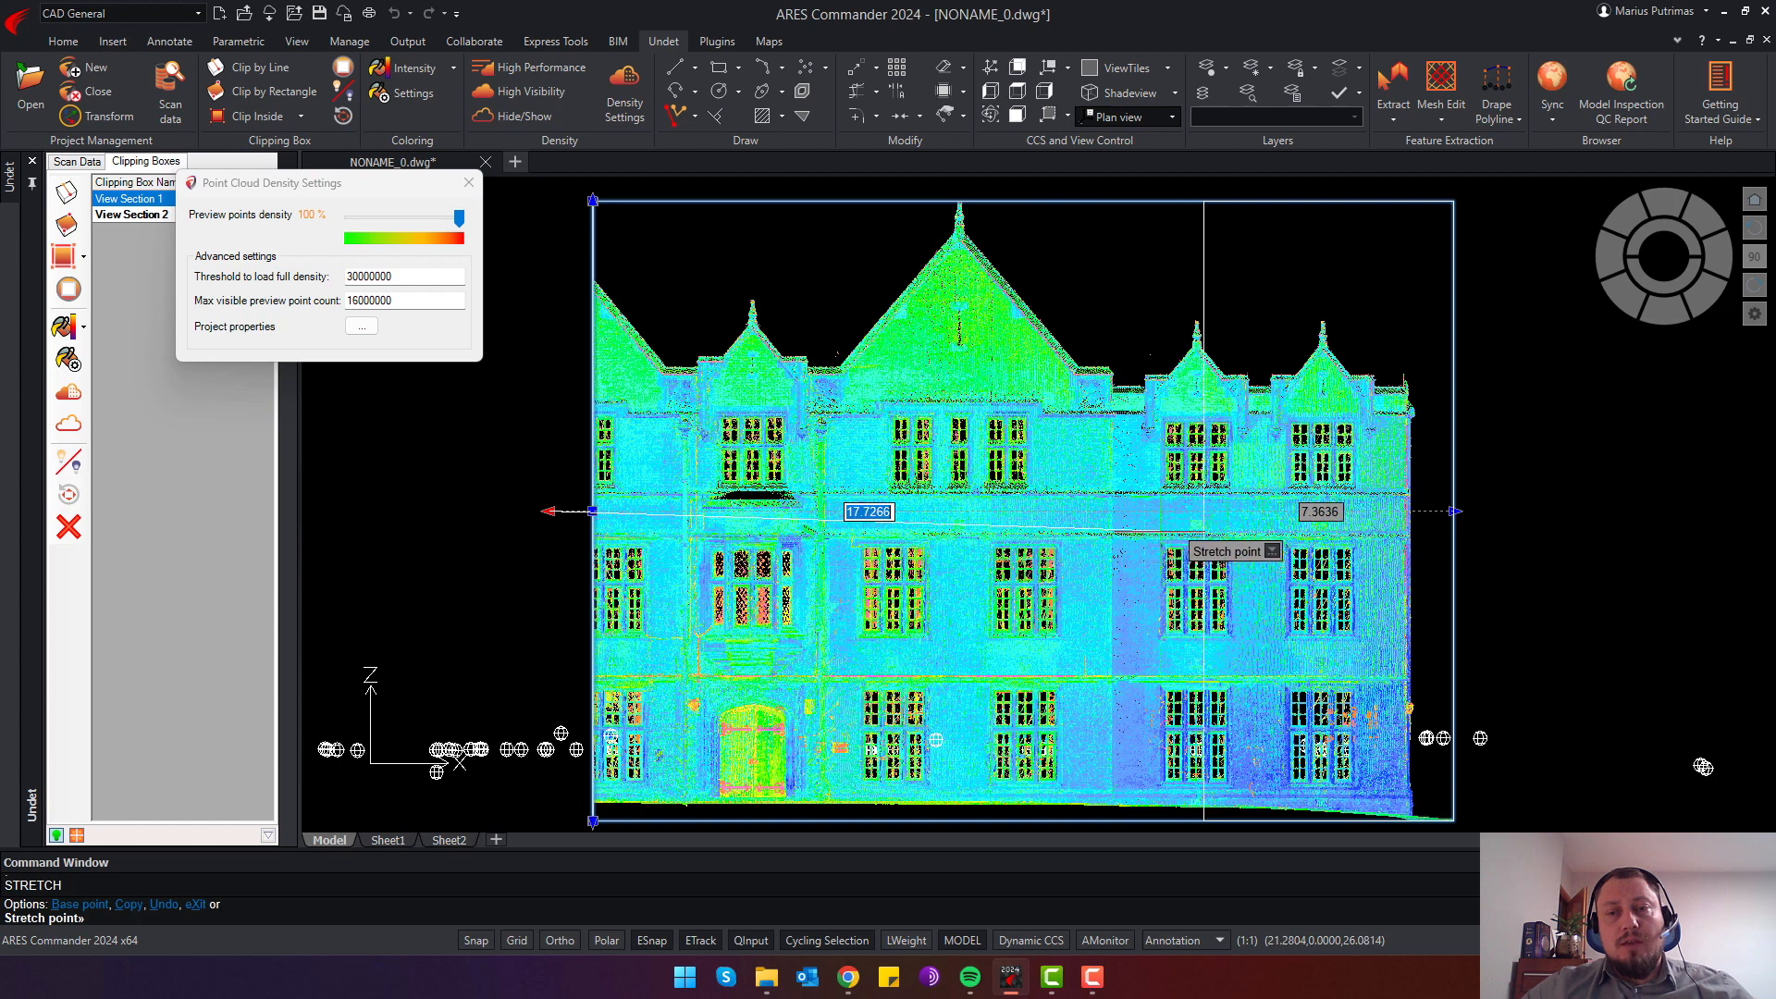
# Stretch the facade clipping box's left side about 17.73 inward, and back outward about 17.38 past the entrance
pyautogui.click(1203, 512)
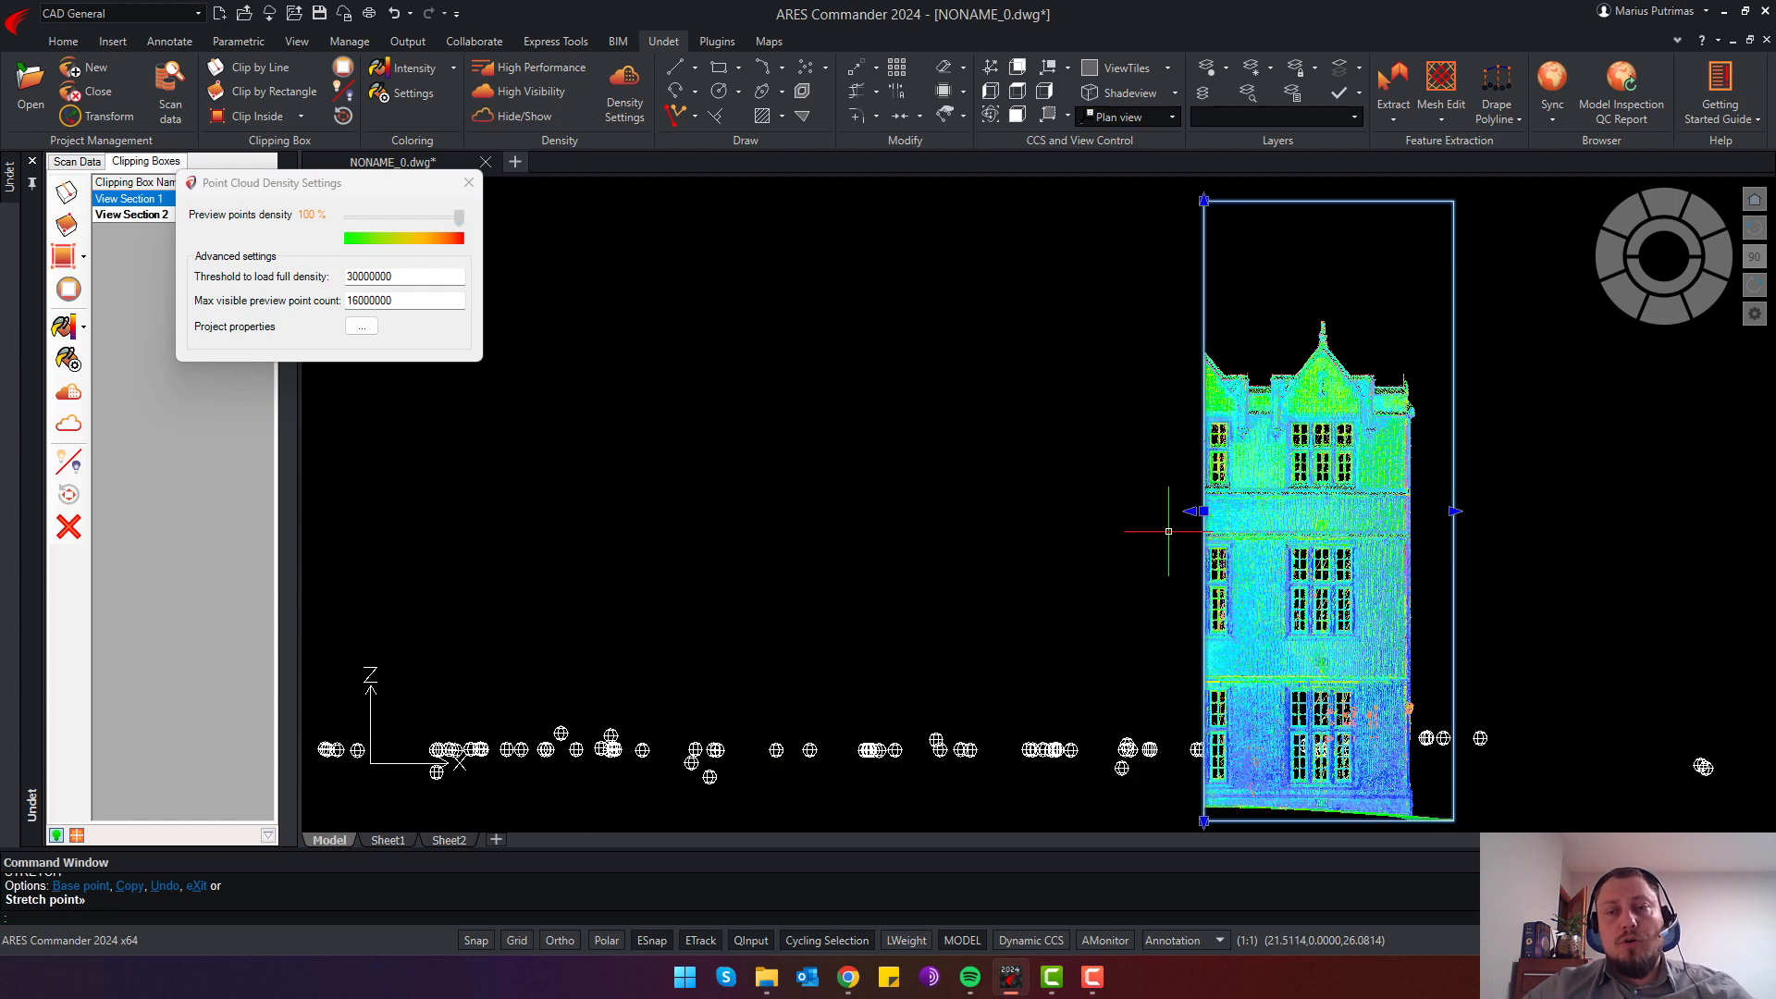
pyautogui.click(1202, 511)
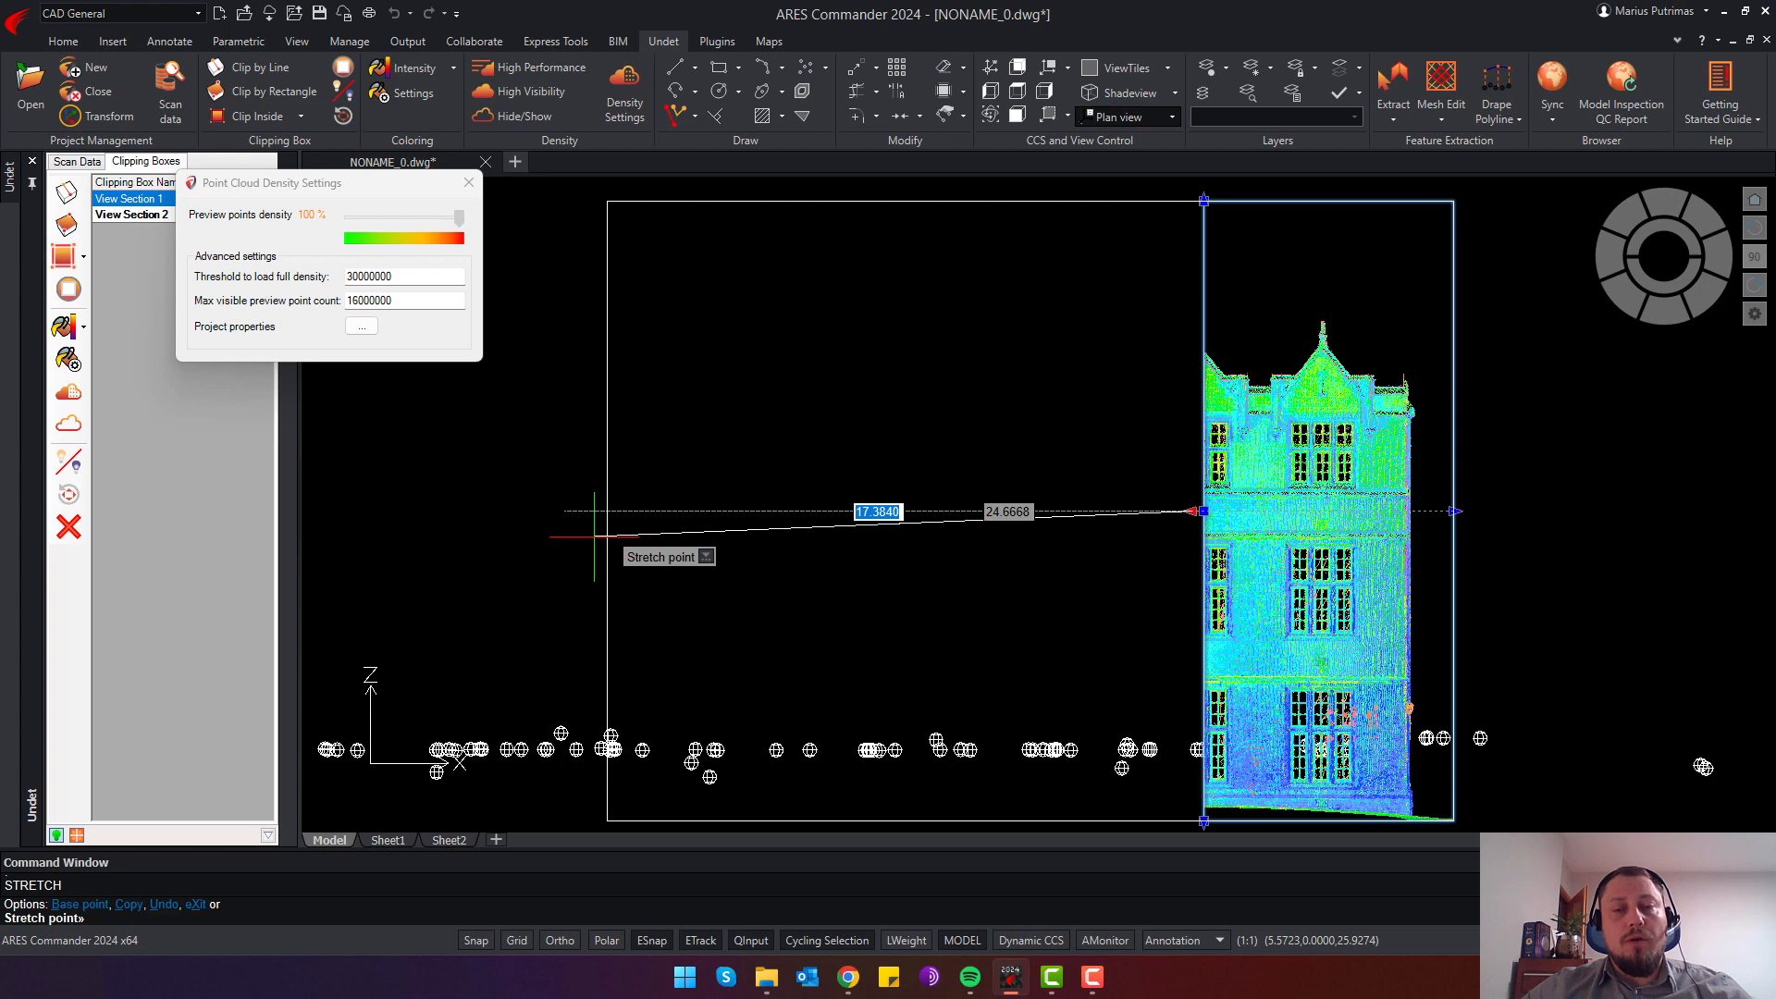
pyautogui.click(594, 537)
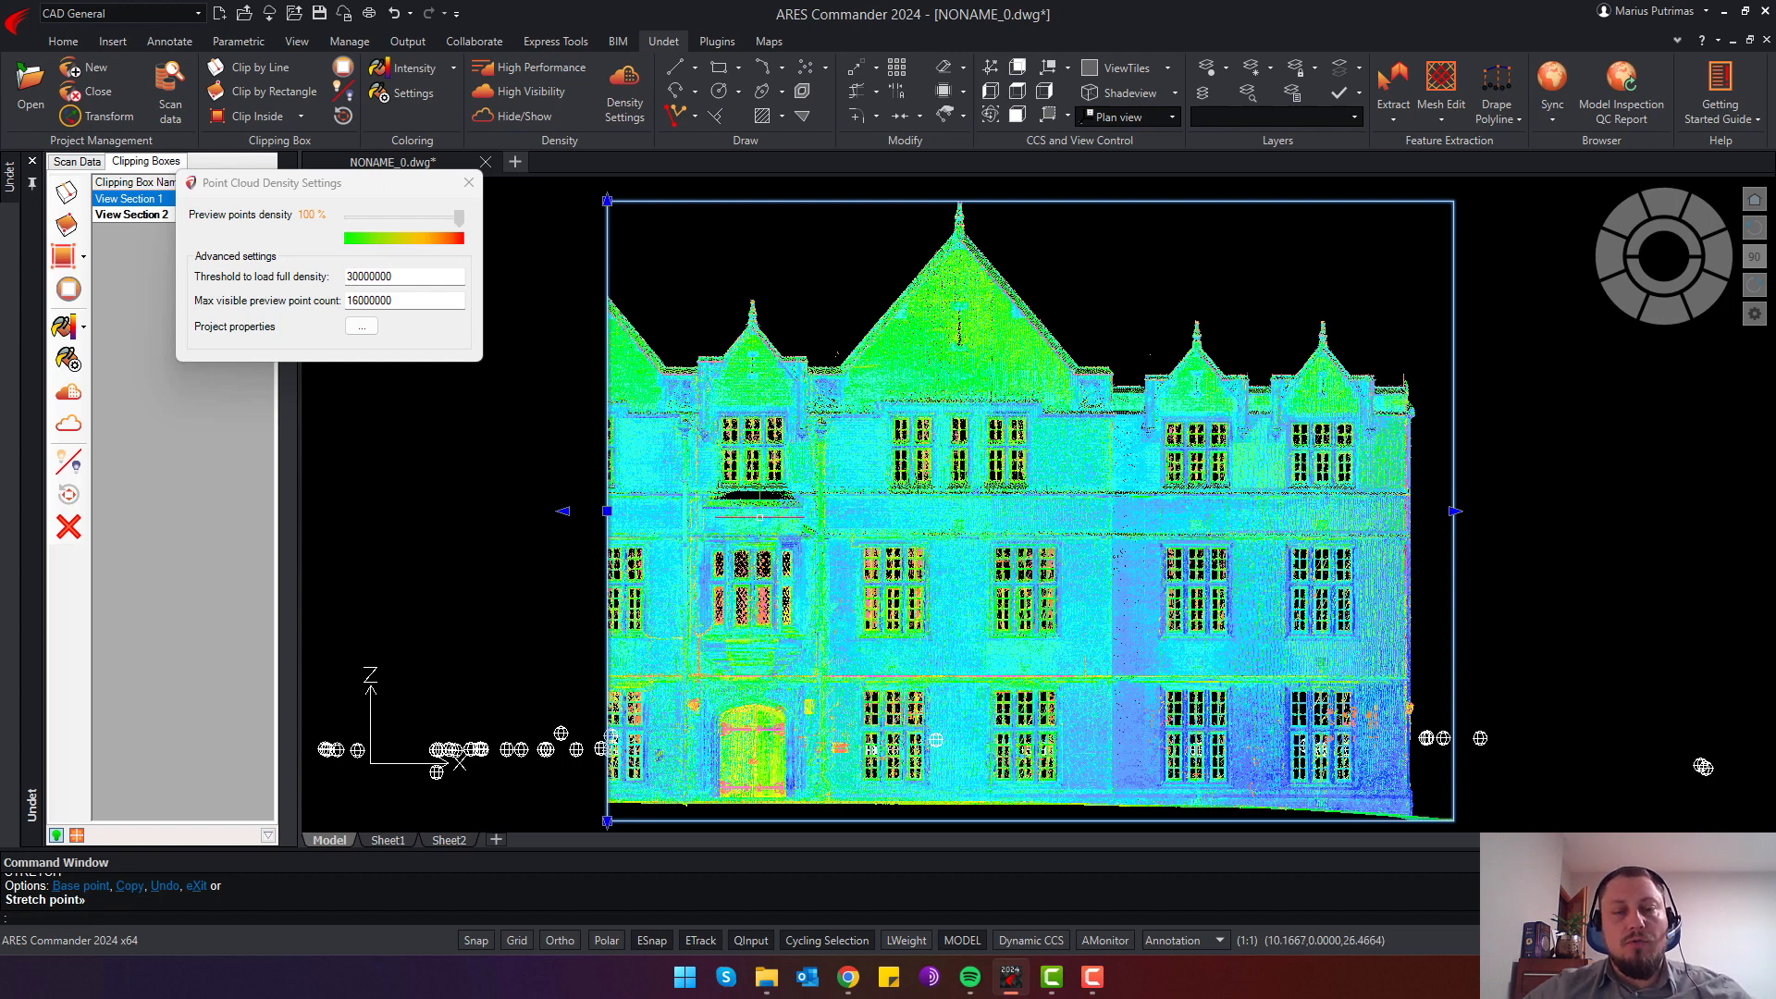
# Examine the widened facade section's point density up close and from different angles
pyautogui.moveTo(827, 542); pyautogui.dragTo(799, 465, button='middle')
pyautogui.scroll(3, 799, 466)
pyautogui.scroll(-3, 777, 500)
pyautogui.scroll(3, 740, 536)
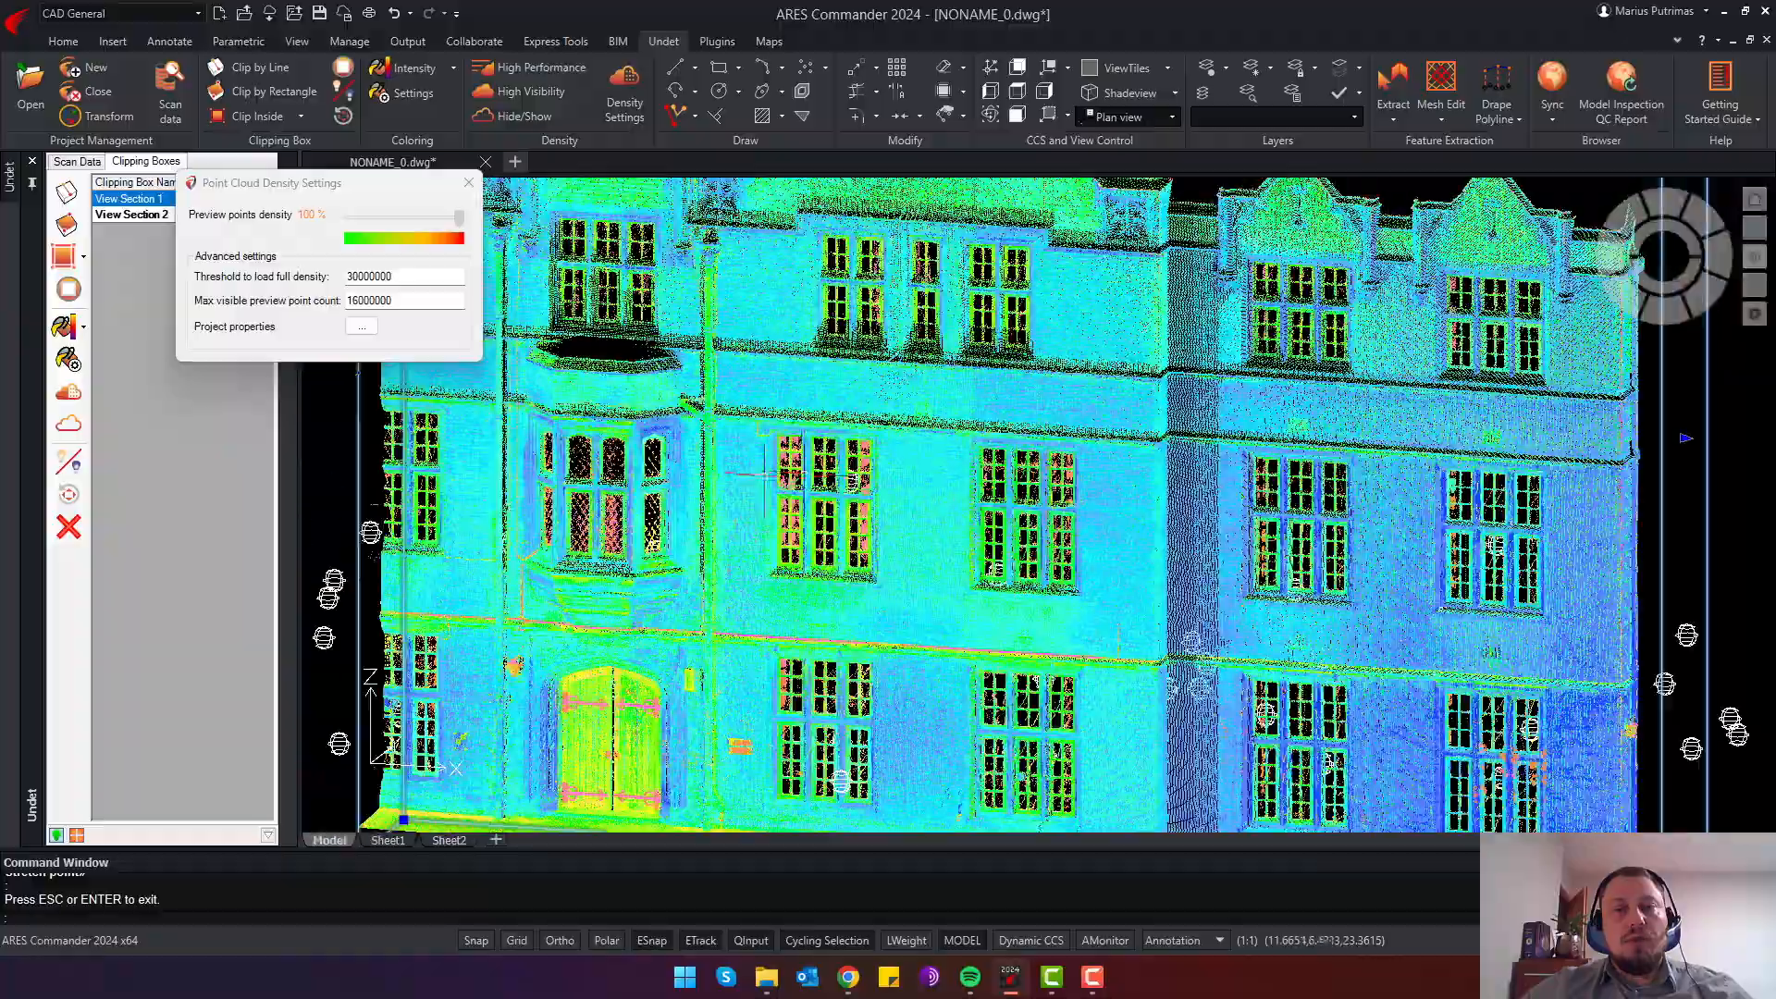
pyautogui.moveTo(722, 539); pyautogui.dragTo(883, 508, button='middle')
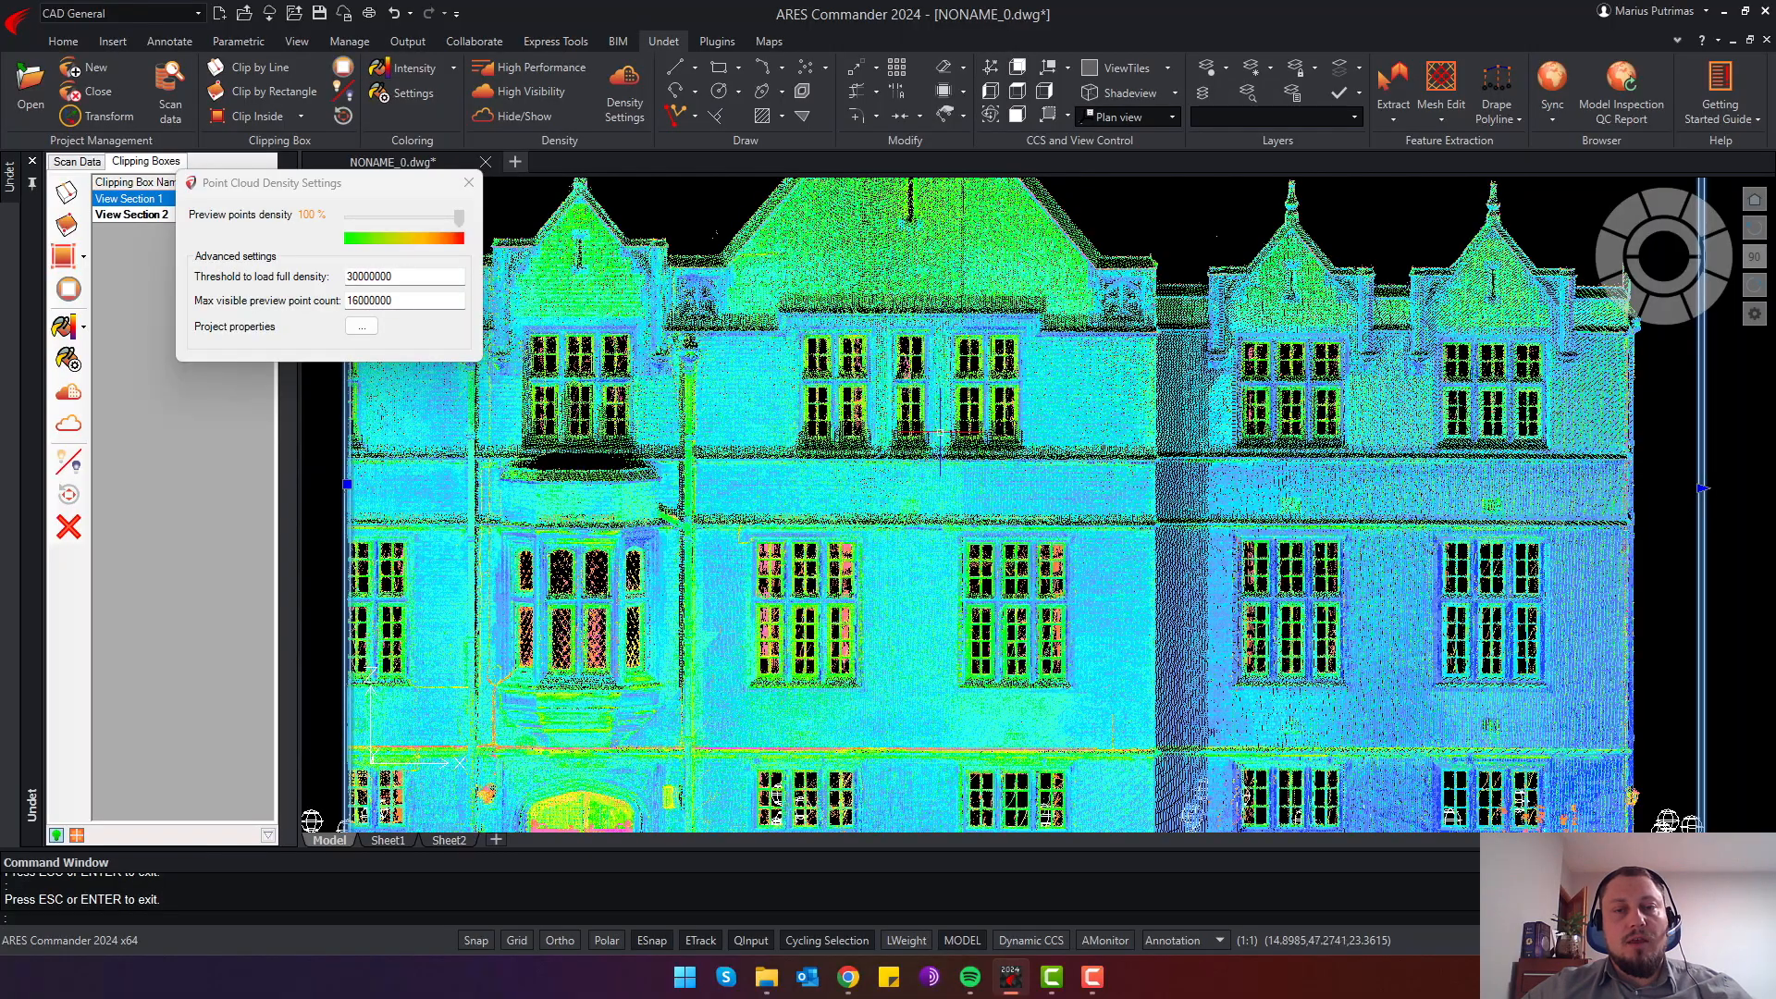
pyautogui.keyDown('shift'); pyautogui.moveTo(1017, 492); pyautogui.dragTo(1091, 495, button='middle'); pyautogui.keyUp('shift')
pyautogui.keyDown('shift'); pyautogui.moveTo(830, 490); pyautogui.dragTo(906, 571, button='middle'); pyautogui.keyUp('shift')
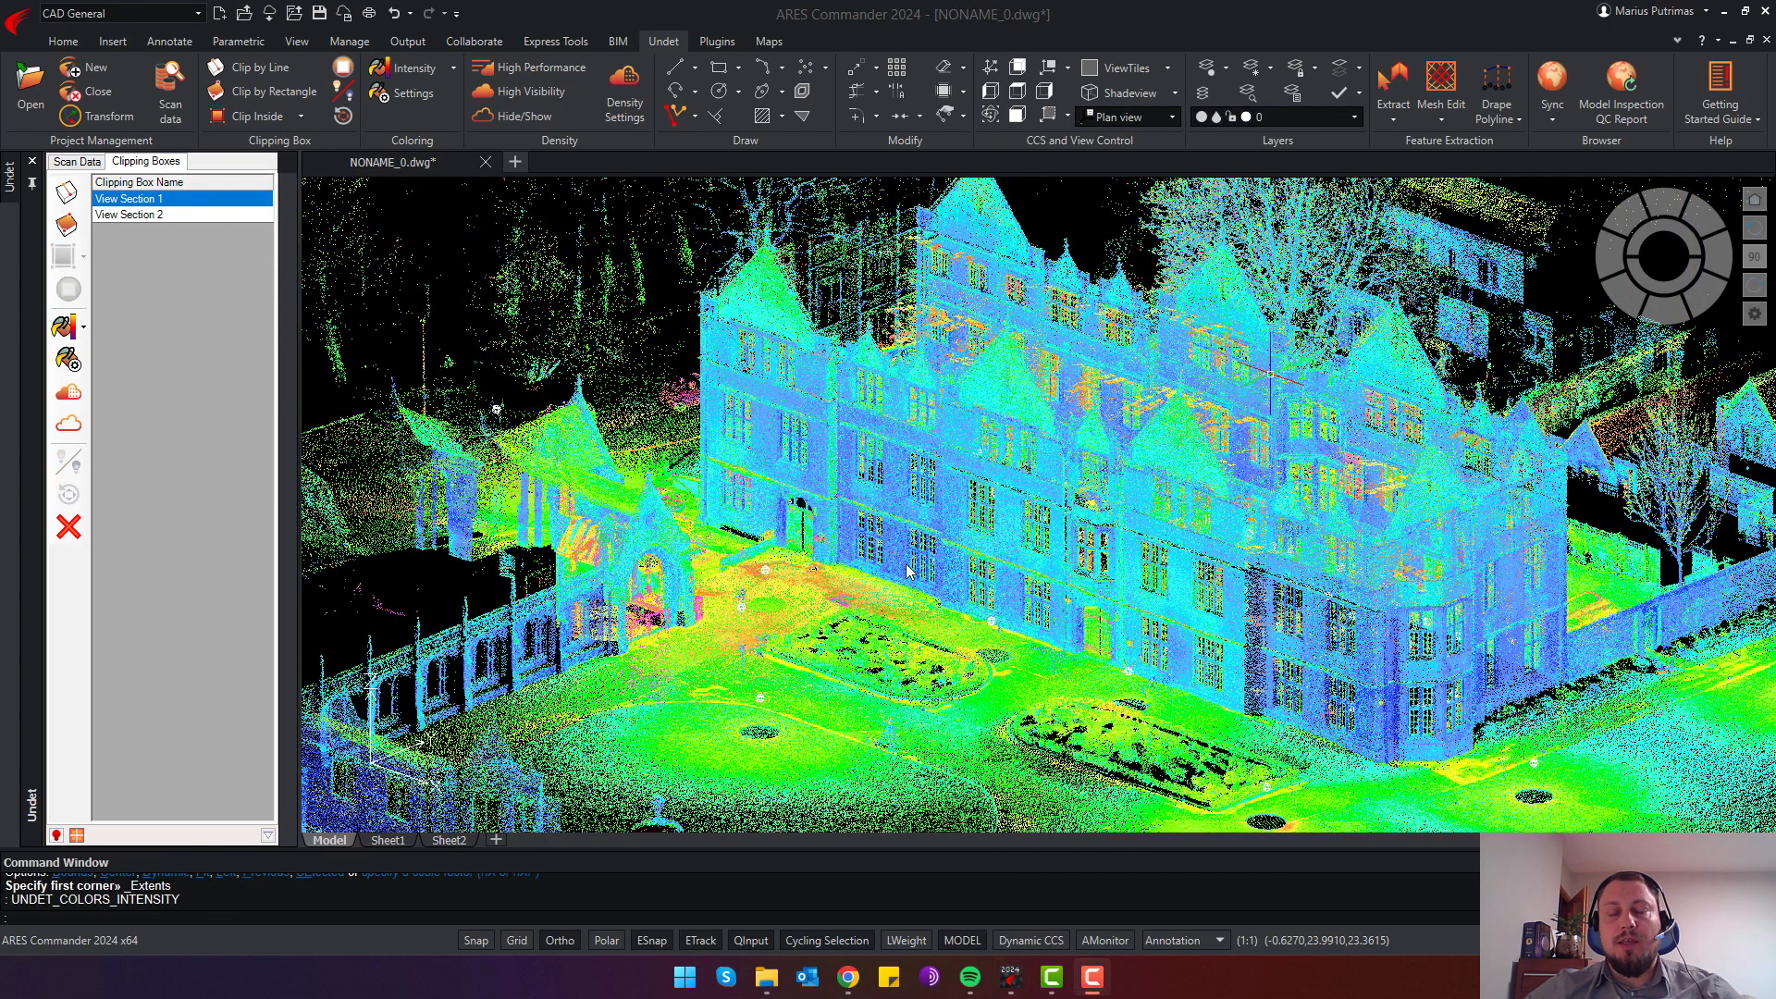
# In the density settings, lower the whole cloud's preview points density to 6 % and raise it to 90 %
pyautogui.moveTo(925, 566); pyautogui.dragTo(888, 553, button='middle')
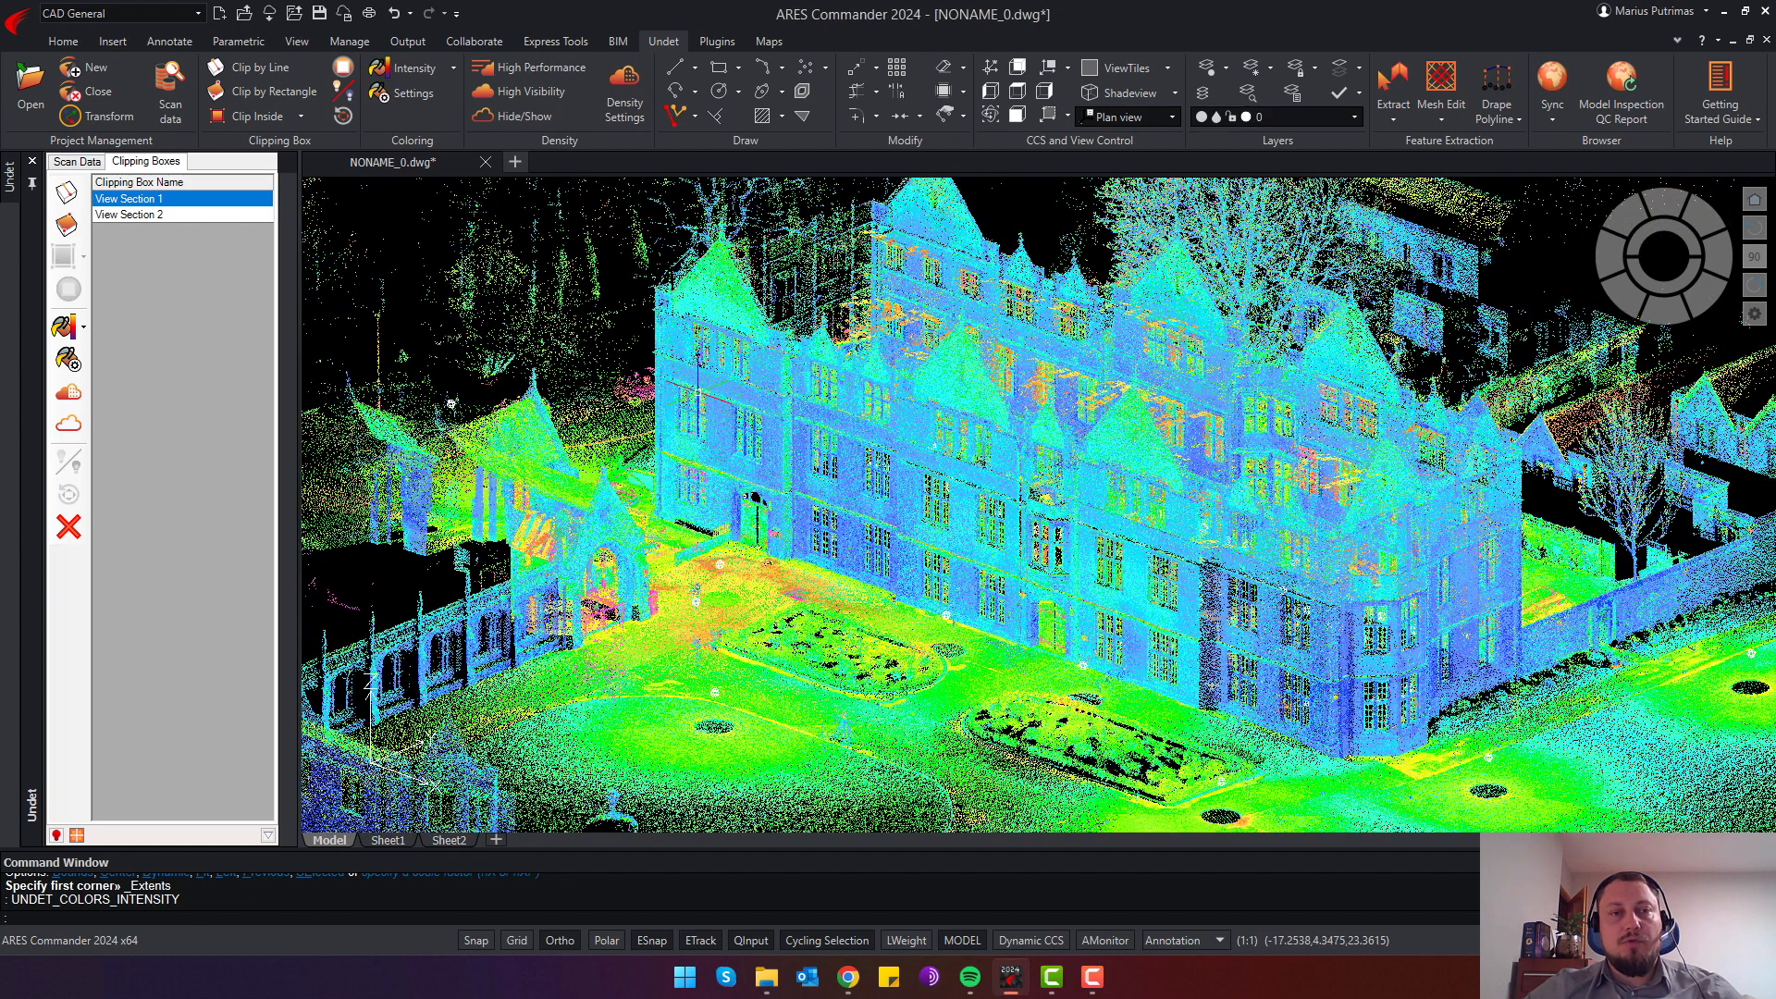
pyautogui.click(629, 113)
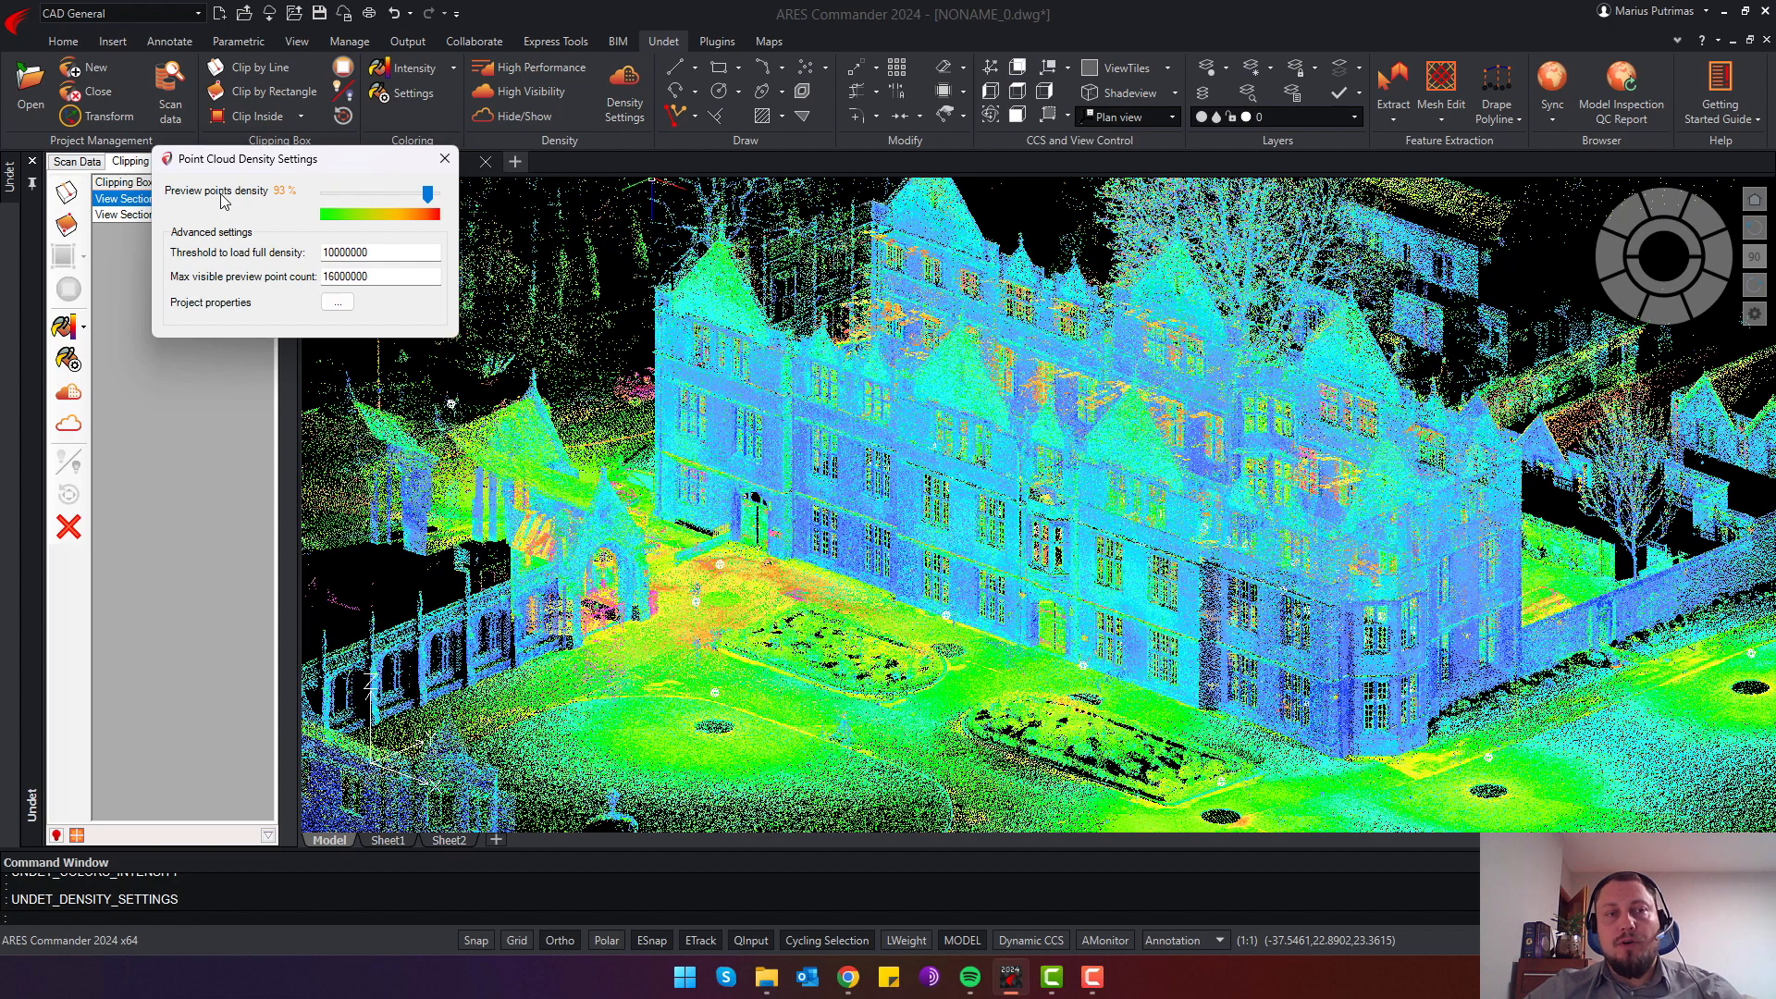
pyautogui.moveTo(429, 195); pyautogui.dragTo(335, 201)
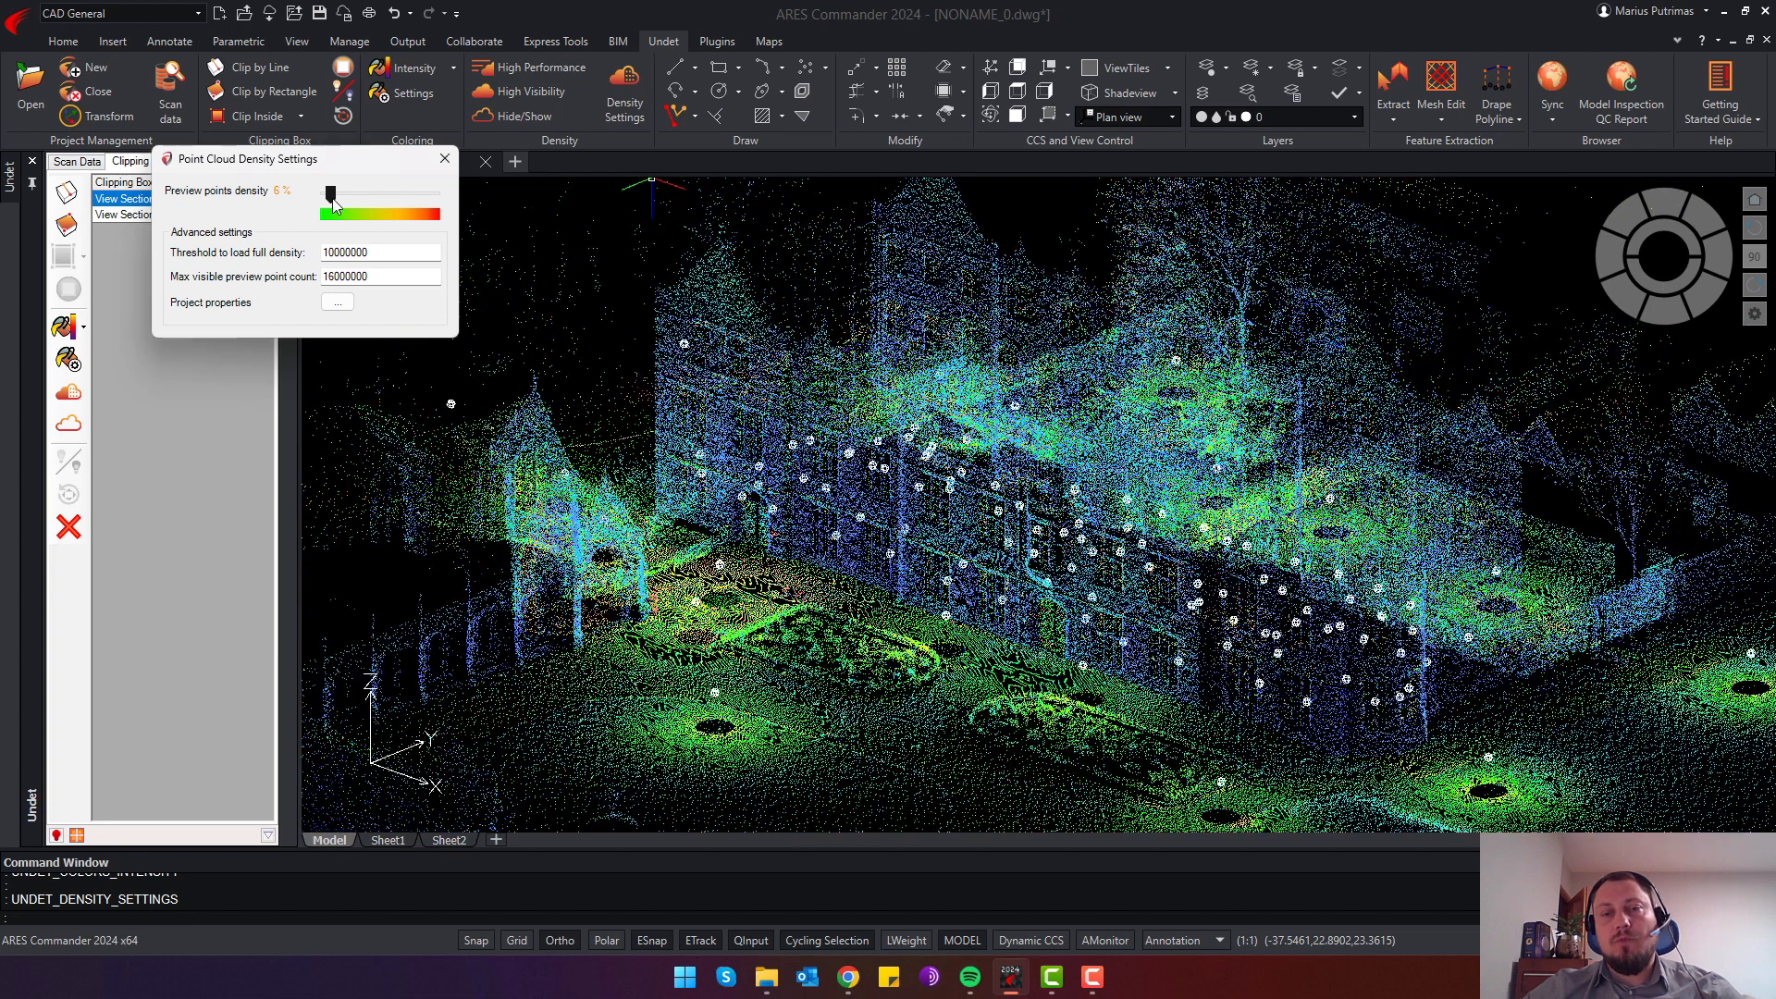
pyautogui.moveTo(334, 203); pyautogui.dragTo(429, 200)
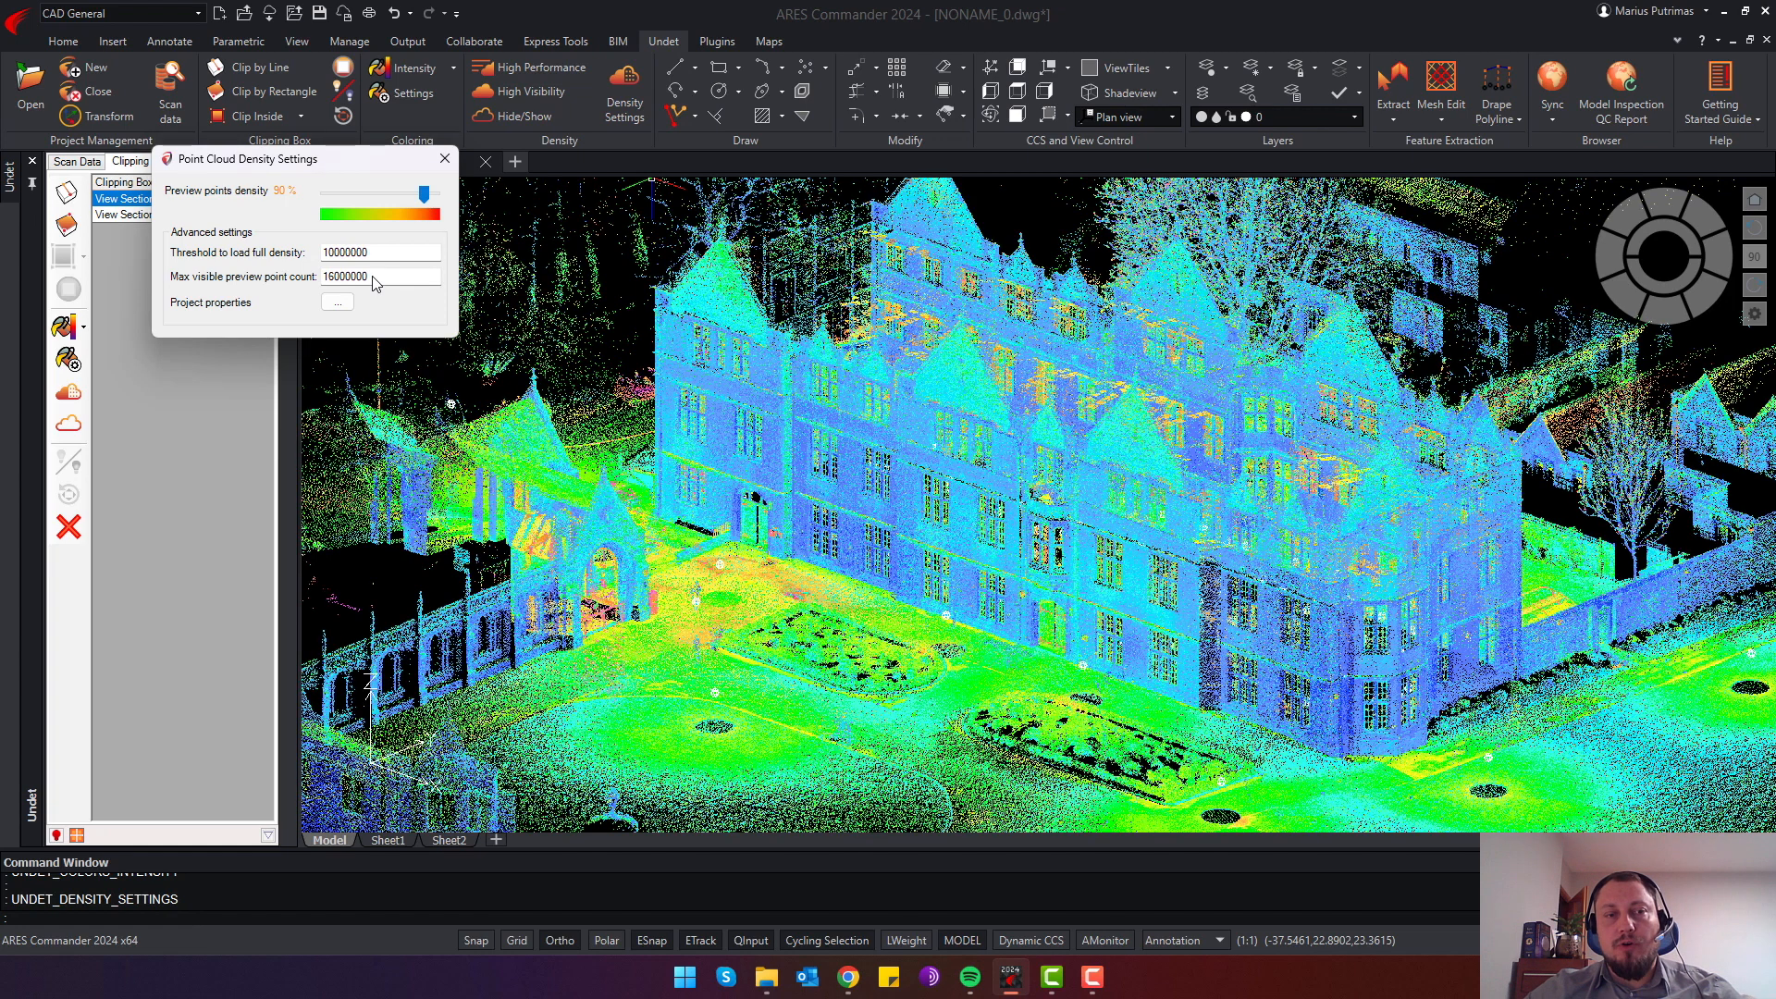
# Set the maximum visible preview point count to 1000000
pyautogui.doubleClick(384, 276)
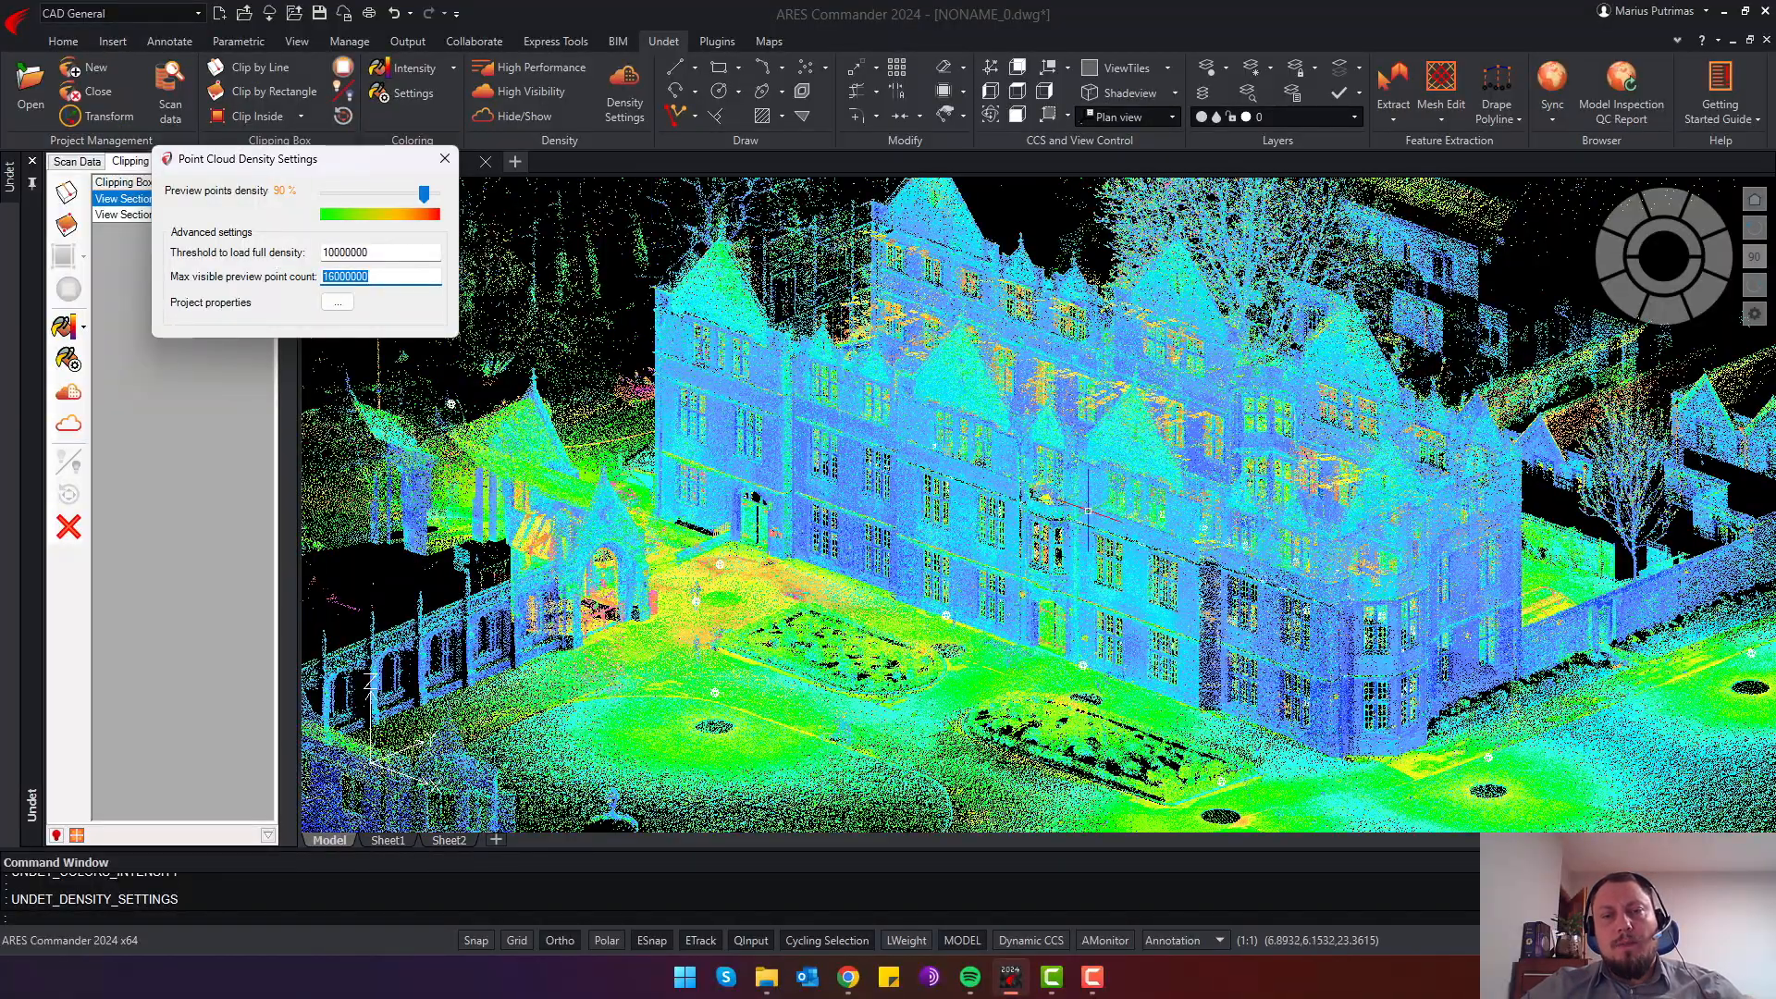
pyautogui.keyDown('shift'); pyautogui.moveTo(1086, 513); pyautogui.dragTo(27, 753, button='middle'); pyautogui.keyUp('shift')
pyautogui.keyDown('shift'); pyautogui.moveTo(1033, 629); pyautogui.dragTo(500, 319, button='middle'); pyautogui.keyUp('shift')
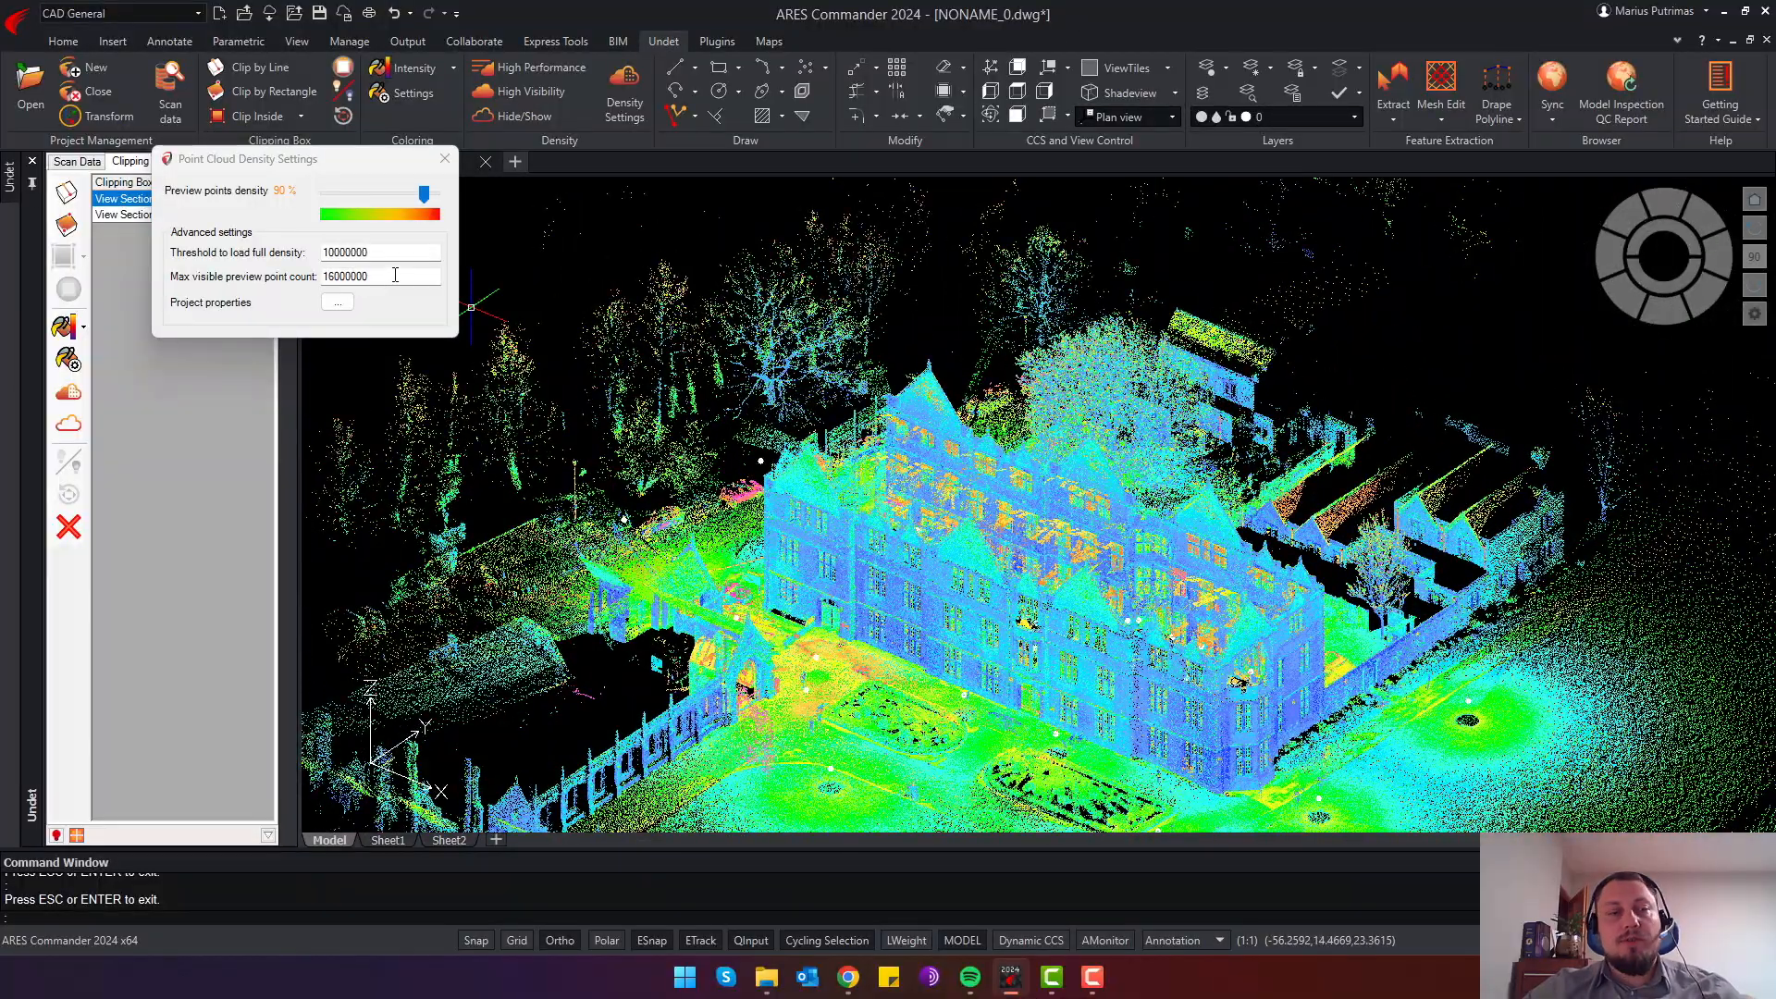
pyautogui.doubleClick(337, 280)
pyautogui.click(337, 280)
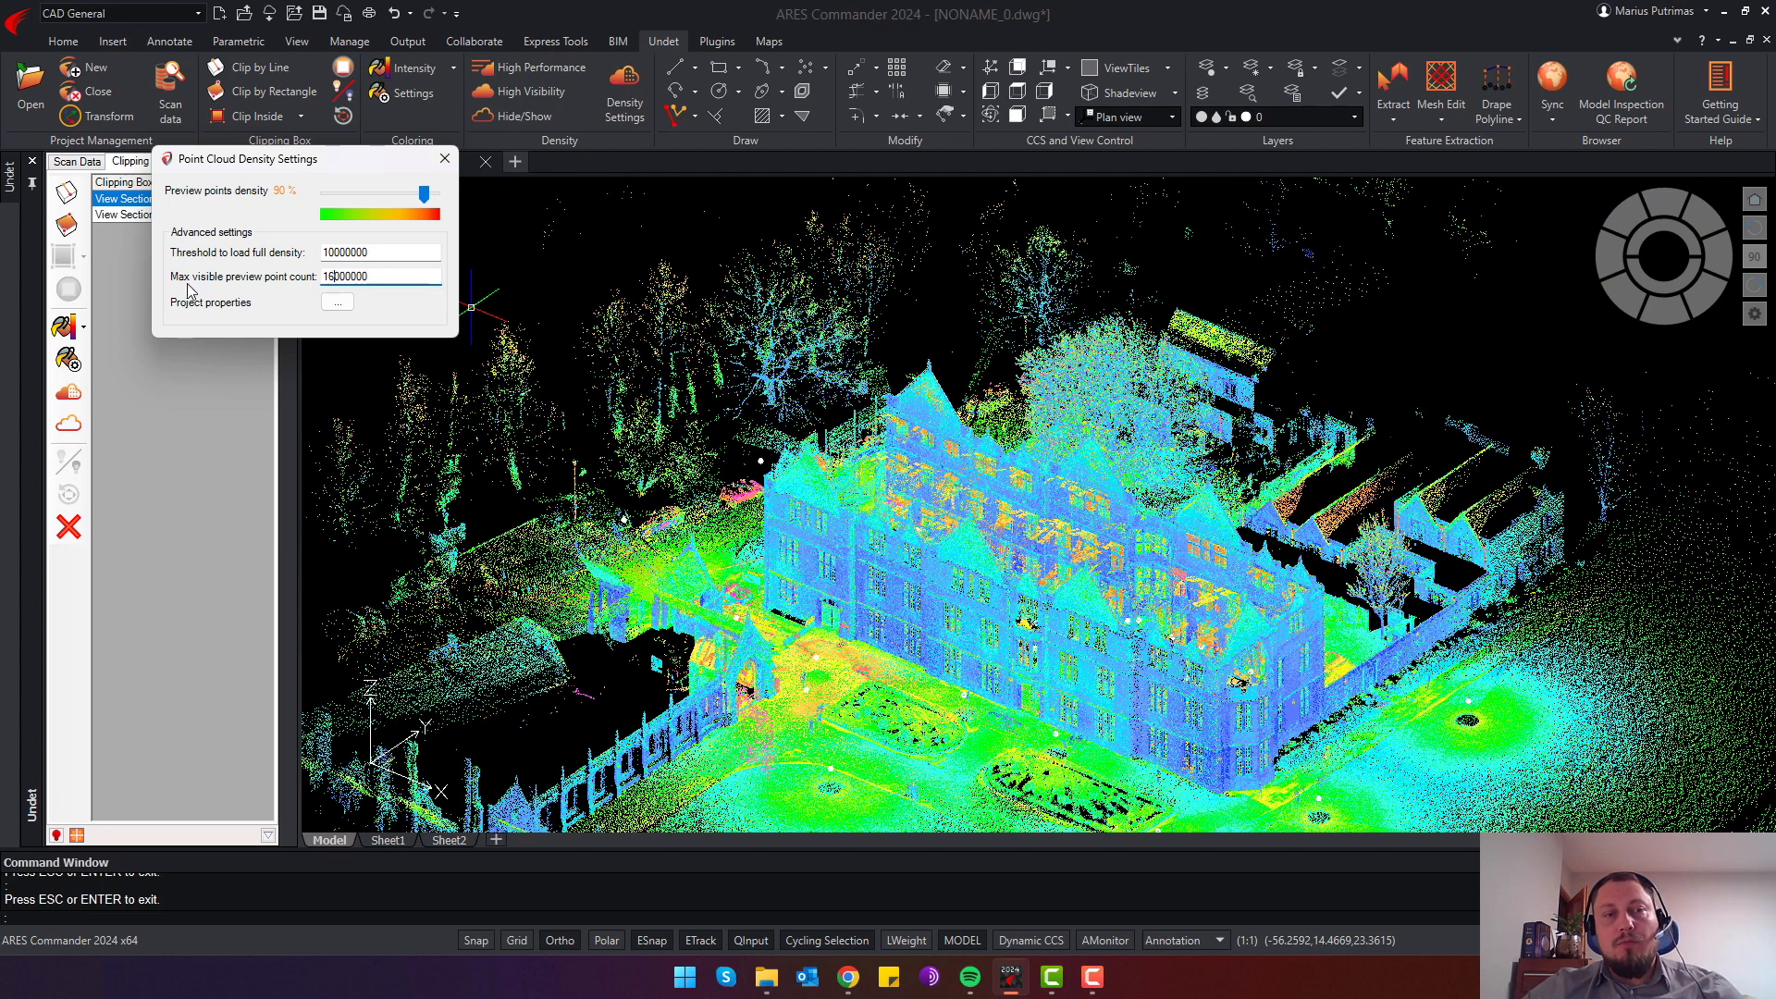
pyautogui.click(364, 281)
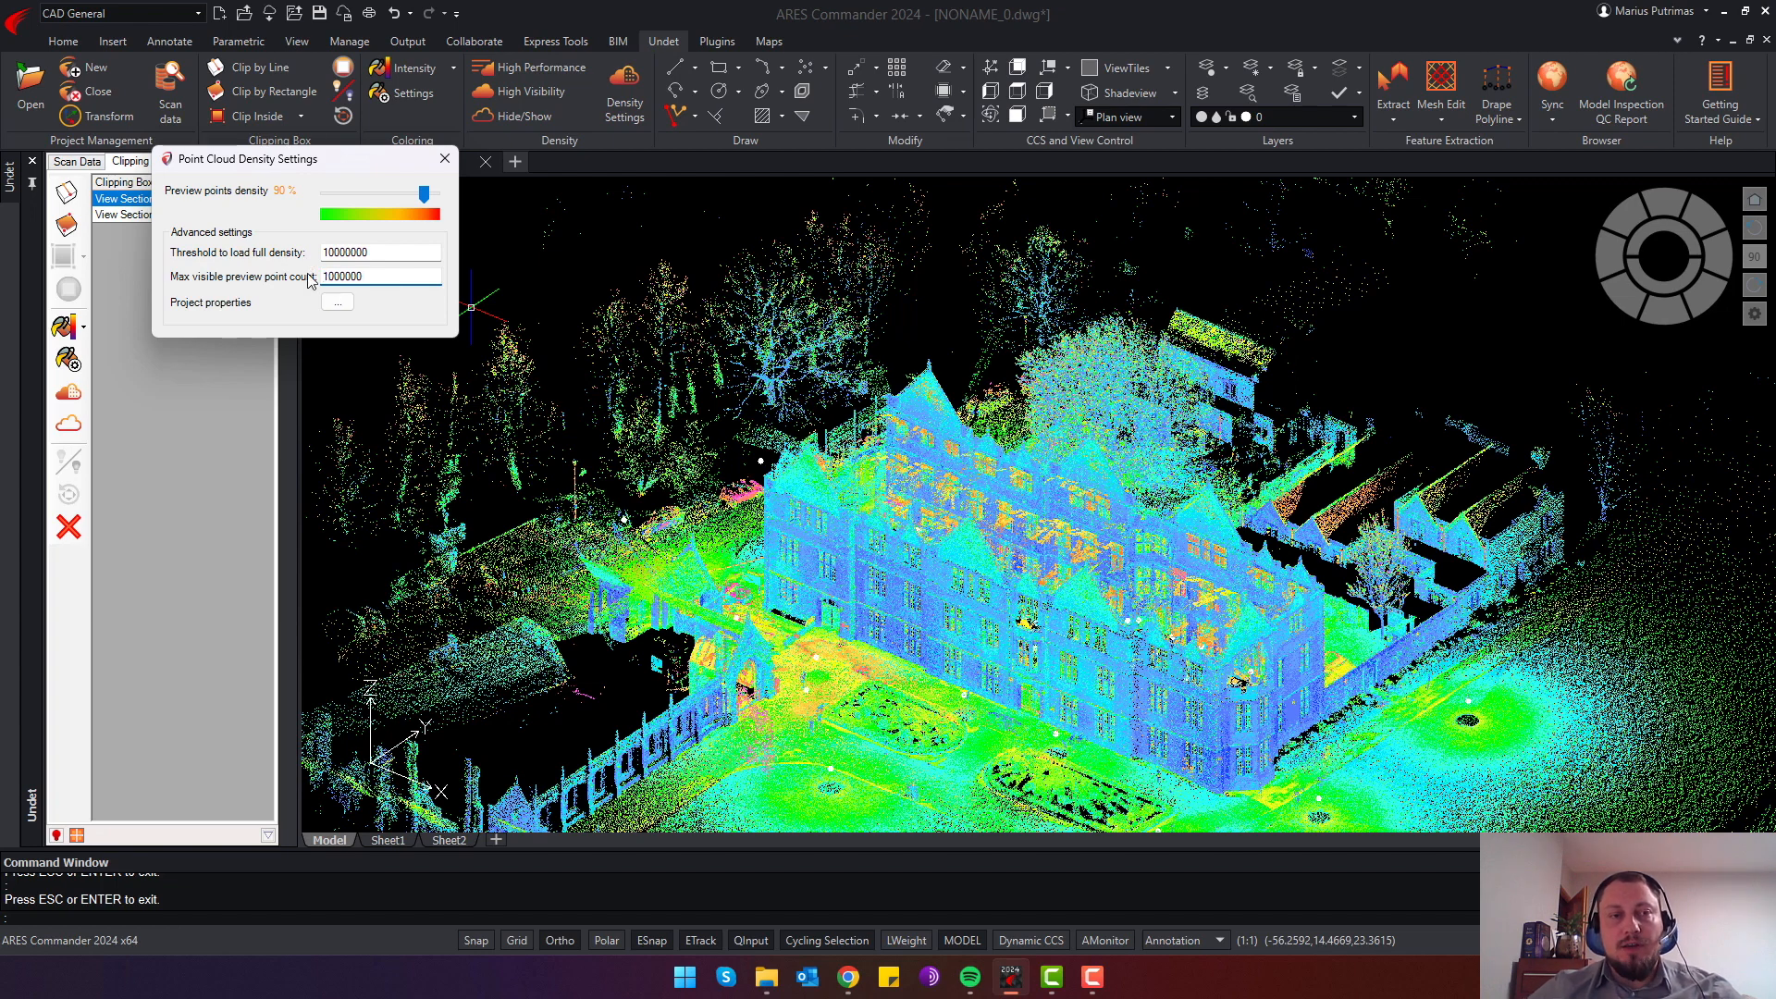
pyautogui.press('Return')
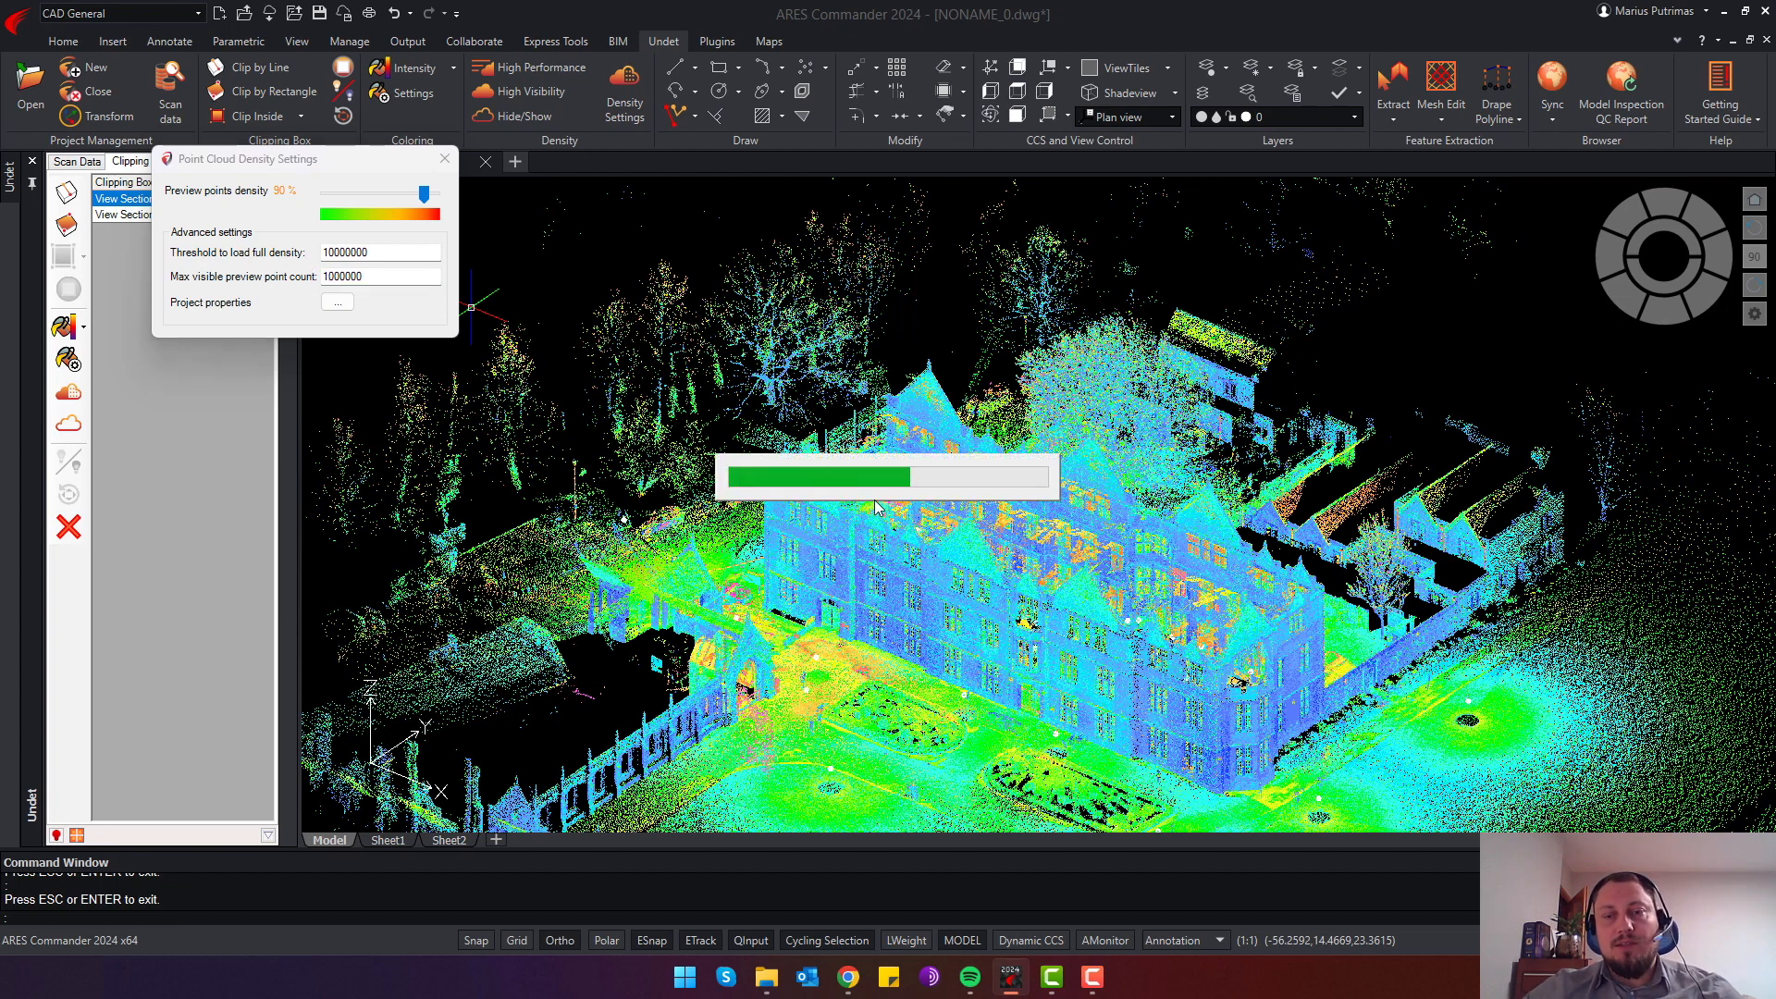
# Move the density settings dialog clear of the clipping box list and activate View Section 2
pyautogui.moveTo(518, 499); pyautogui.dragTo(1008, 500, button='middle')
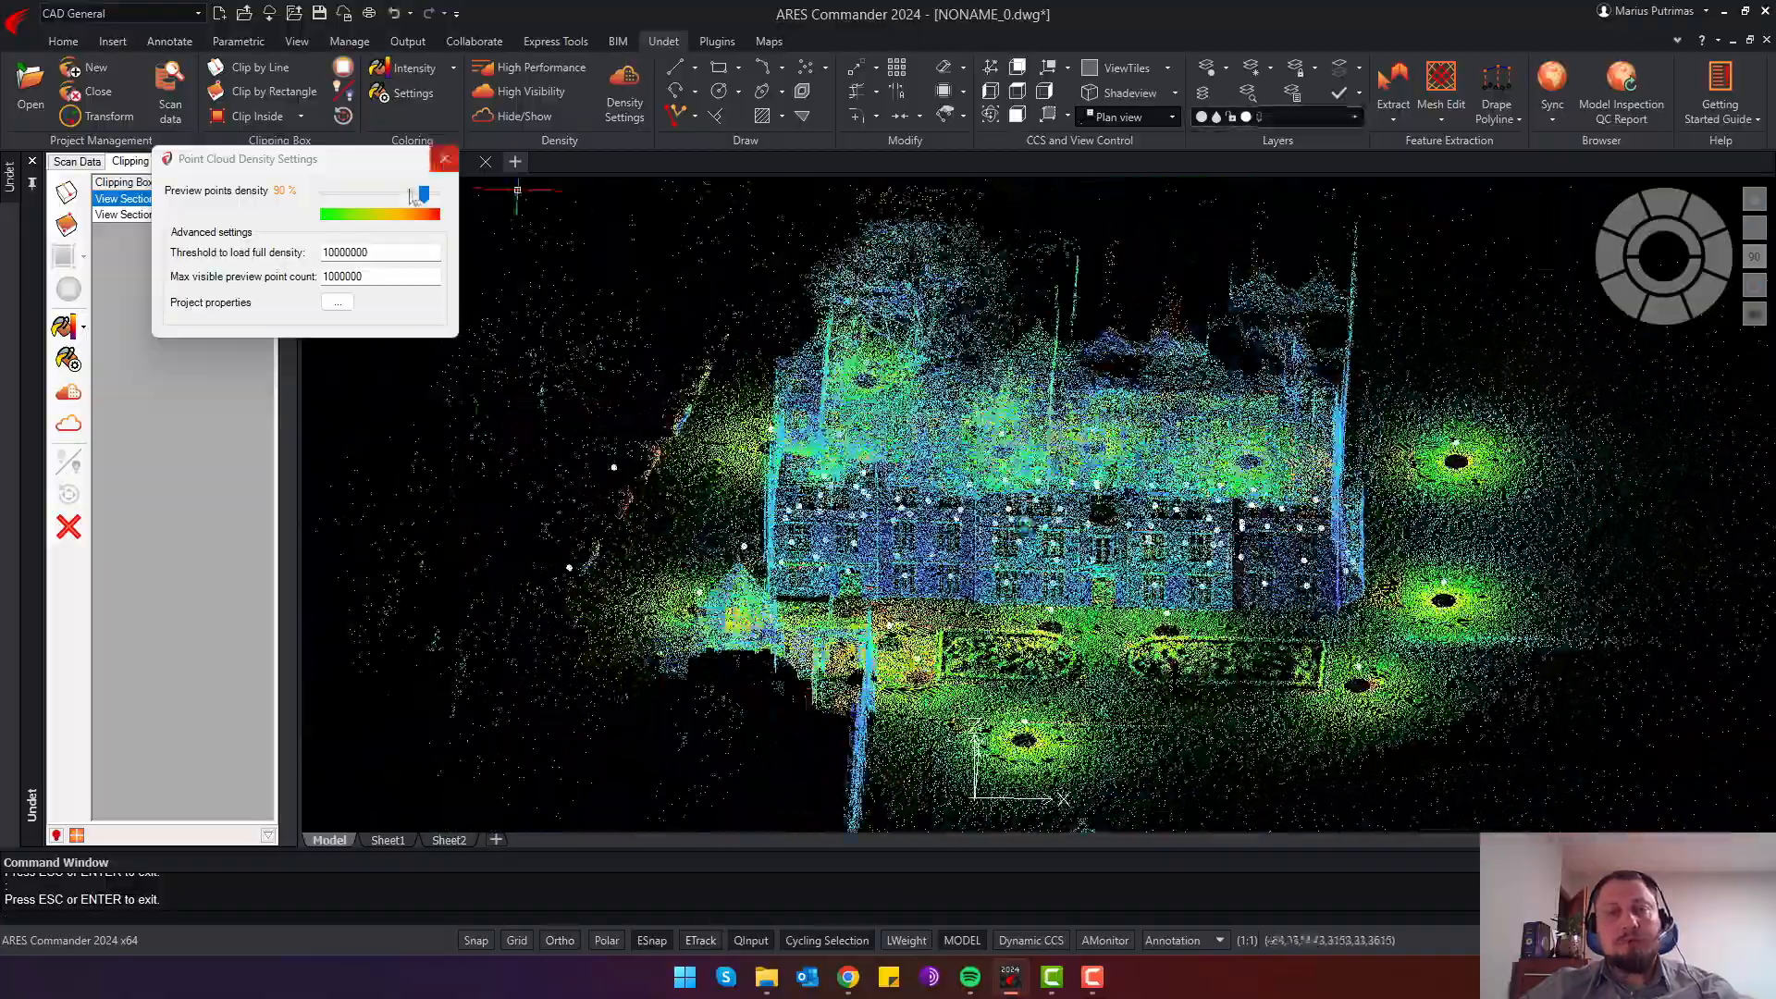
pyautogui.moveTo(277, 158); pyautogui.dragTo(429, 234)
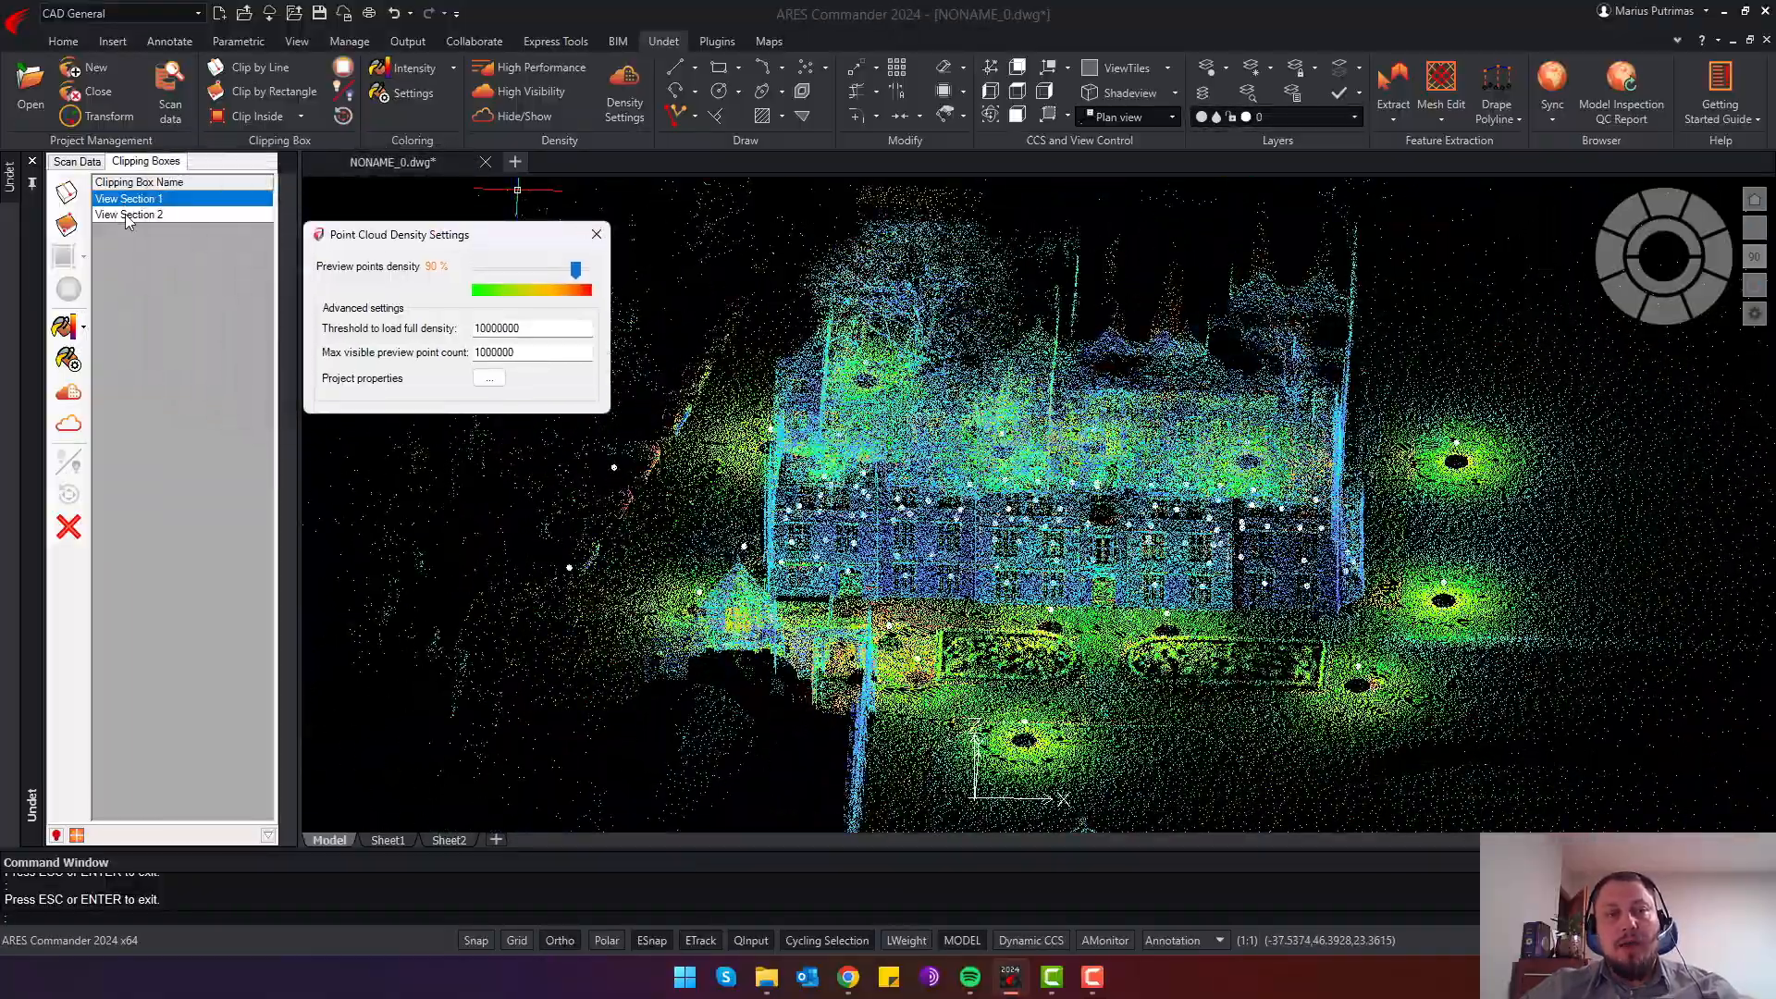
pyautogui.doubleClick(127, 215)
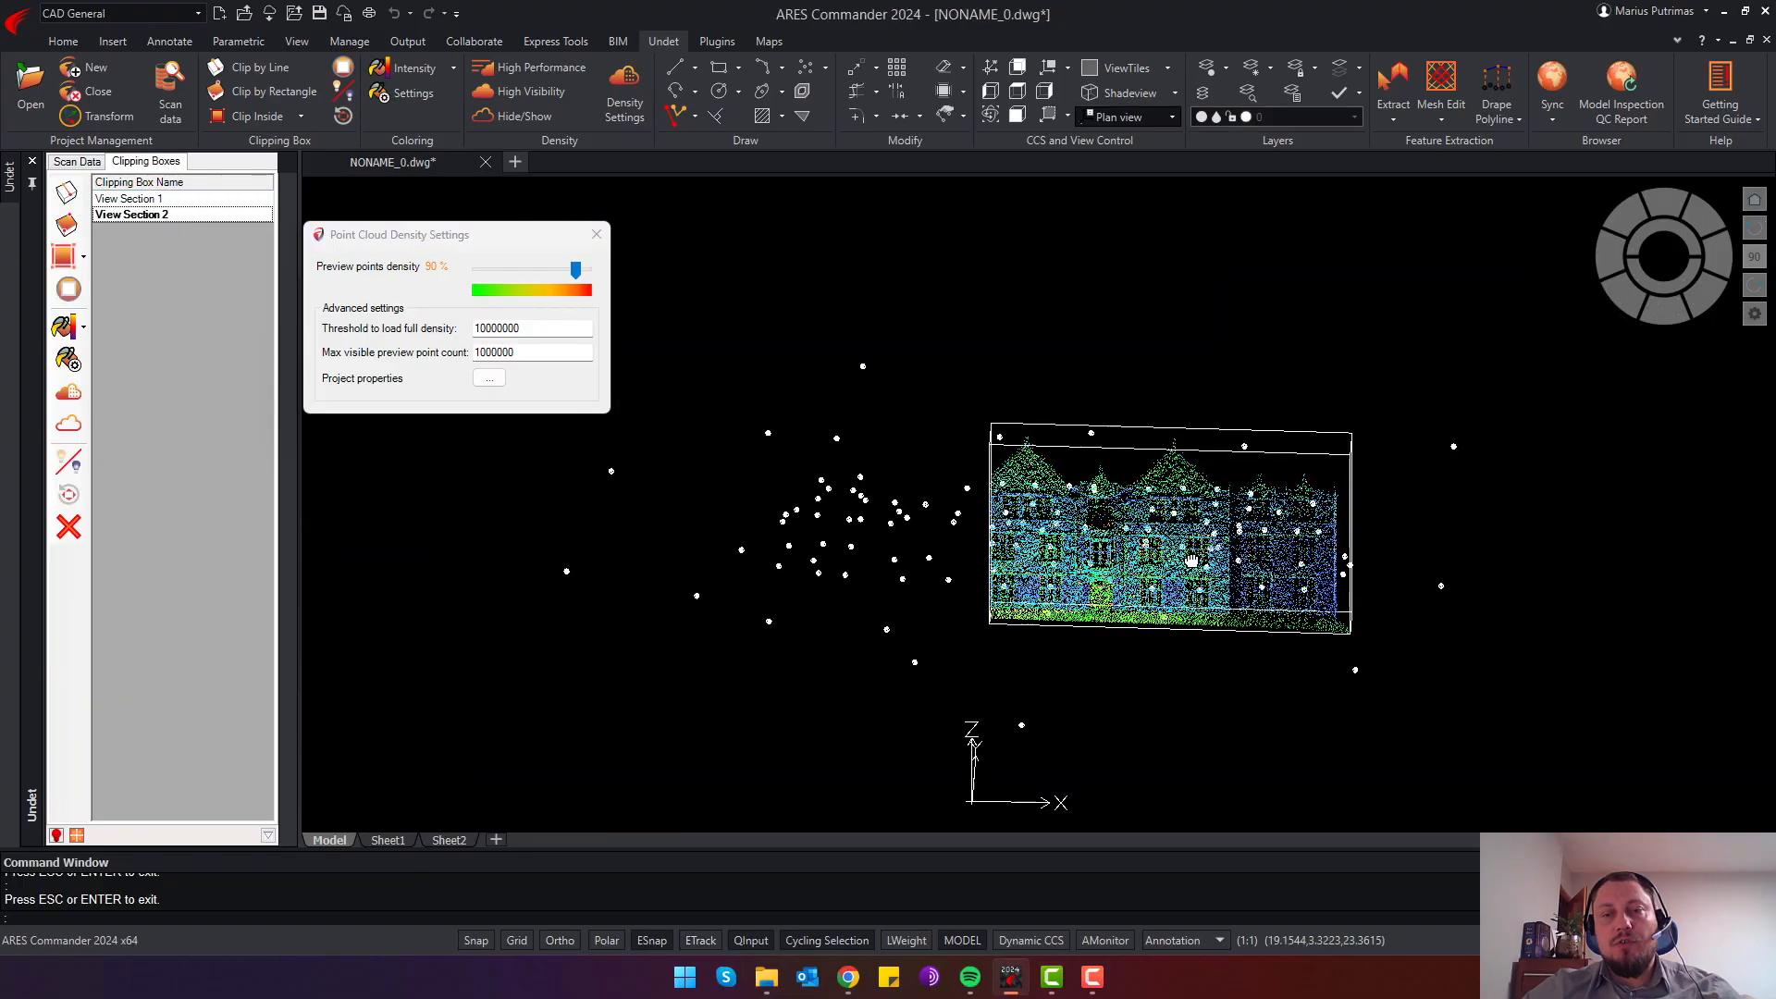
# Narrow View Section 2 to the far right end of the facade by stretching its left side inward about 20 units
pyautogui.scroll(5, 1192, 561)
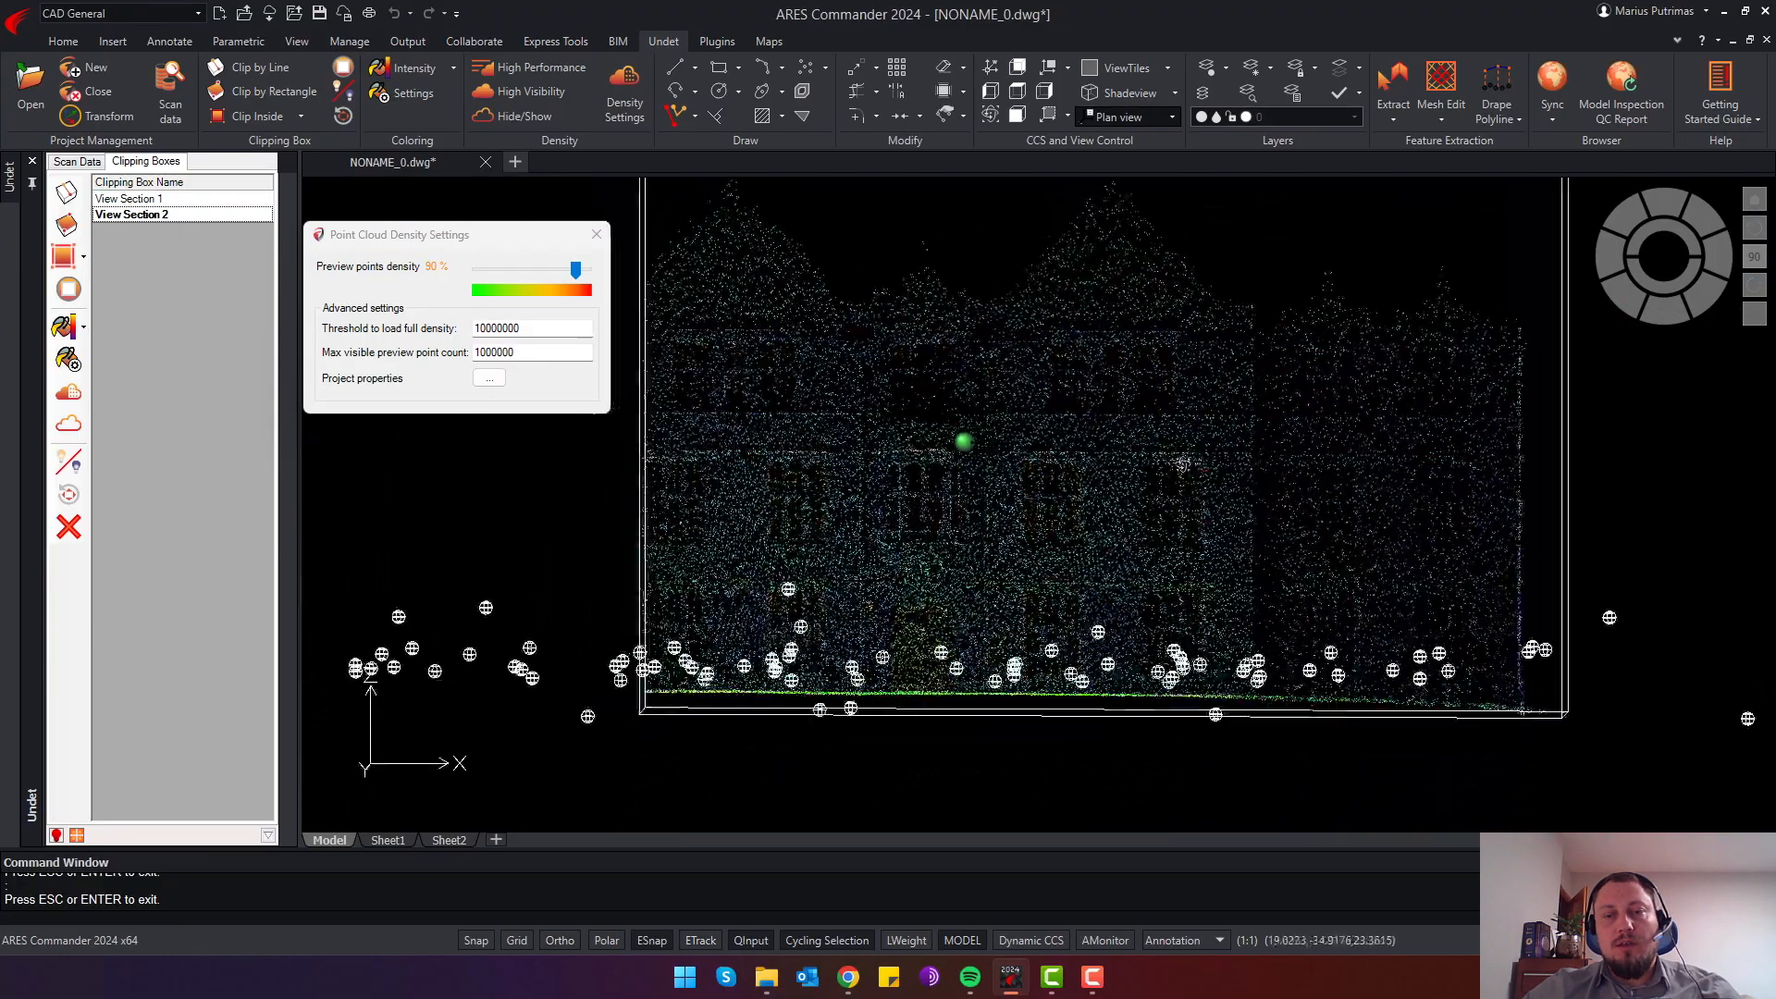
pyautogui.keyDown('shift'); pyautogui.moveTo(1183, 465); pyautogui.dragTo(1240, 515, button='middle'); pyautogui.keyUp('shift')
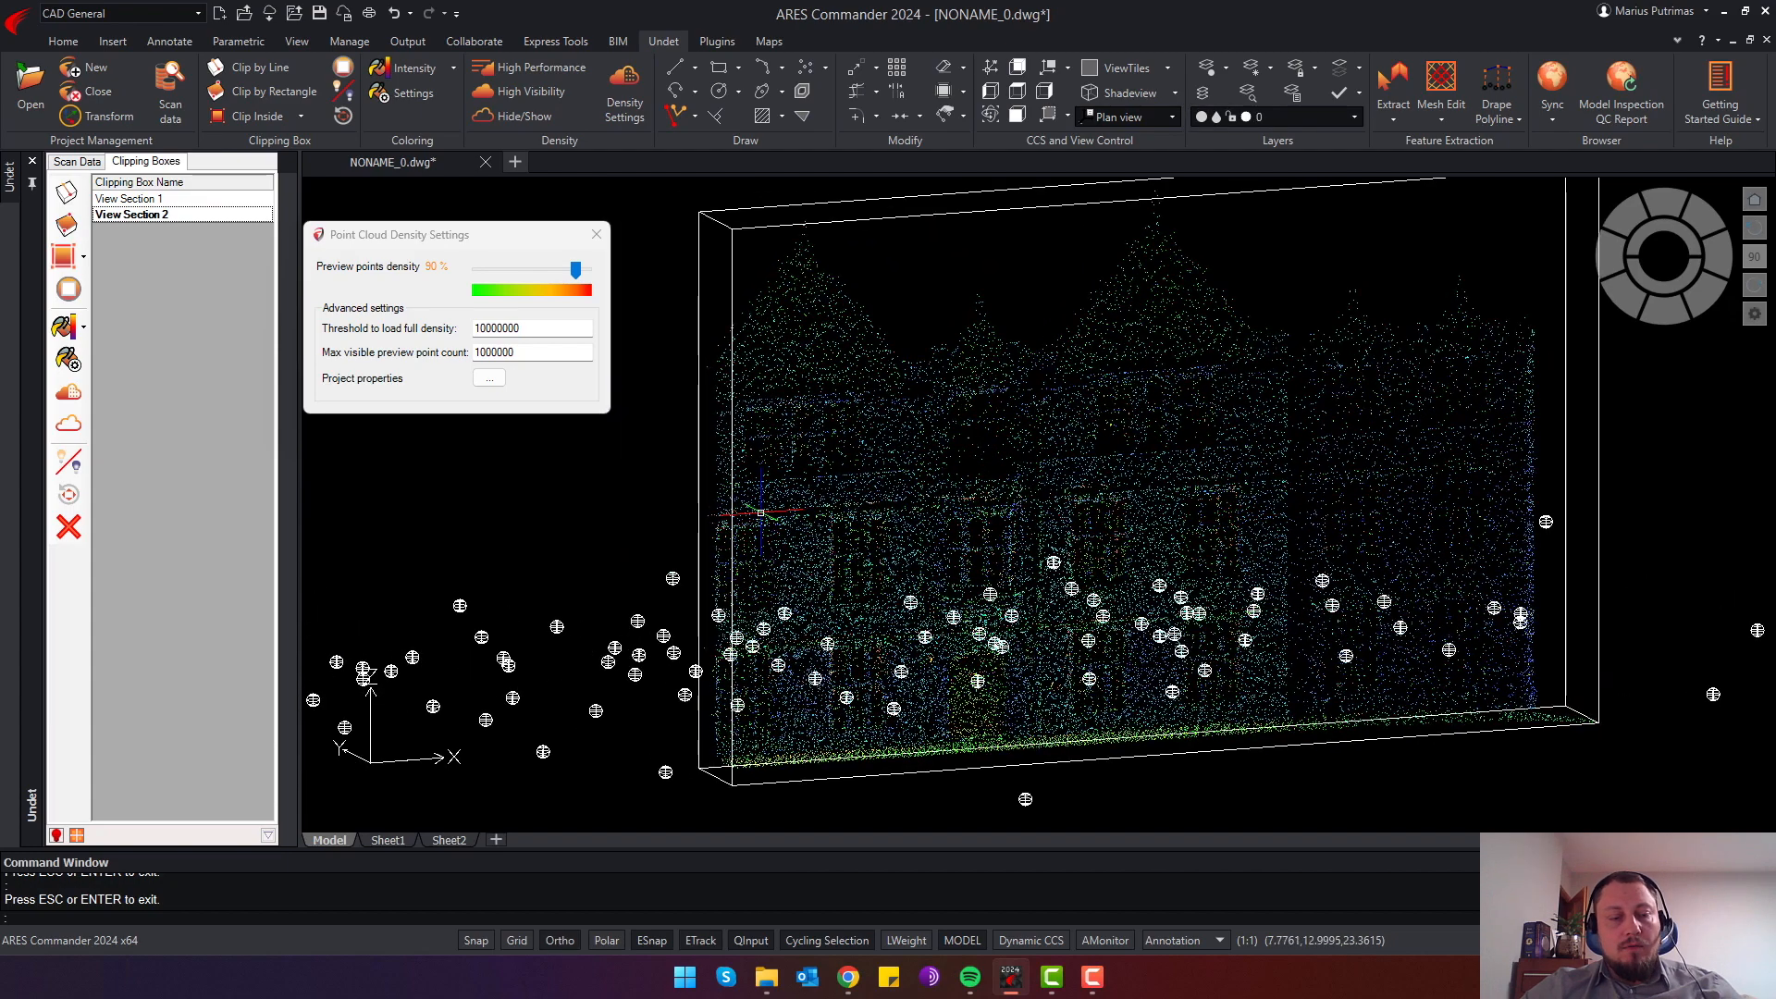
pyautogui.click(856, 487)
pyautogui.click(795, 476)
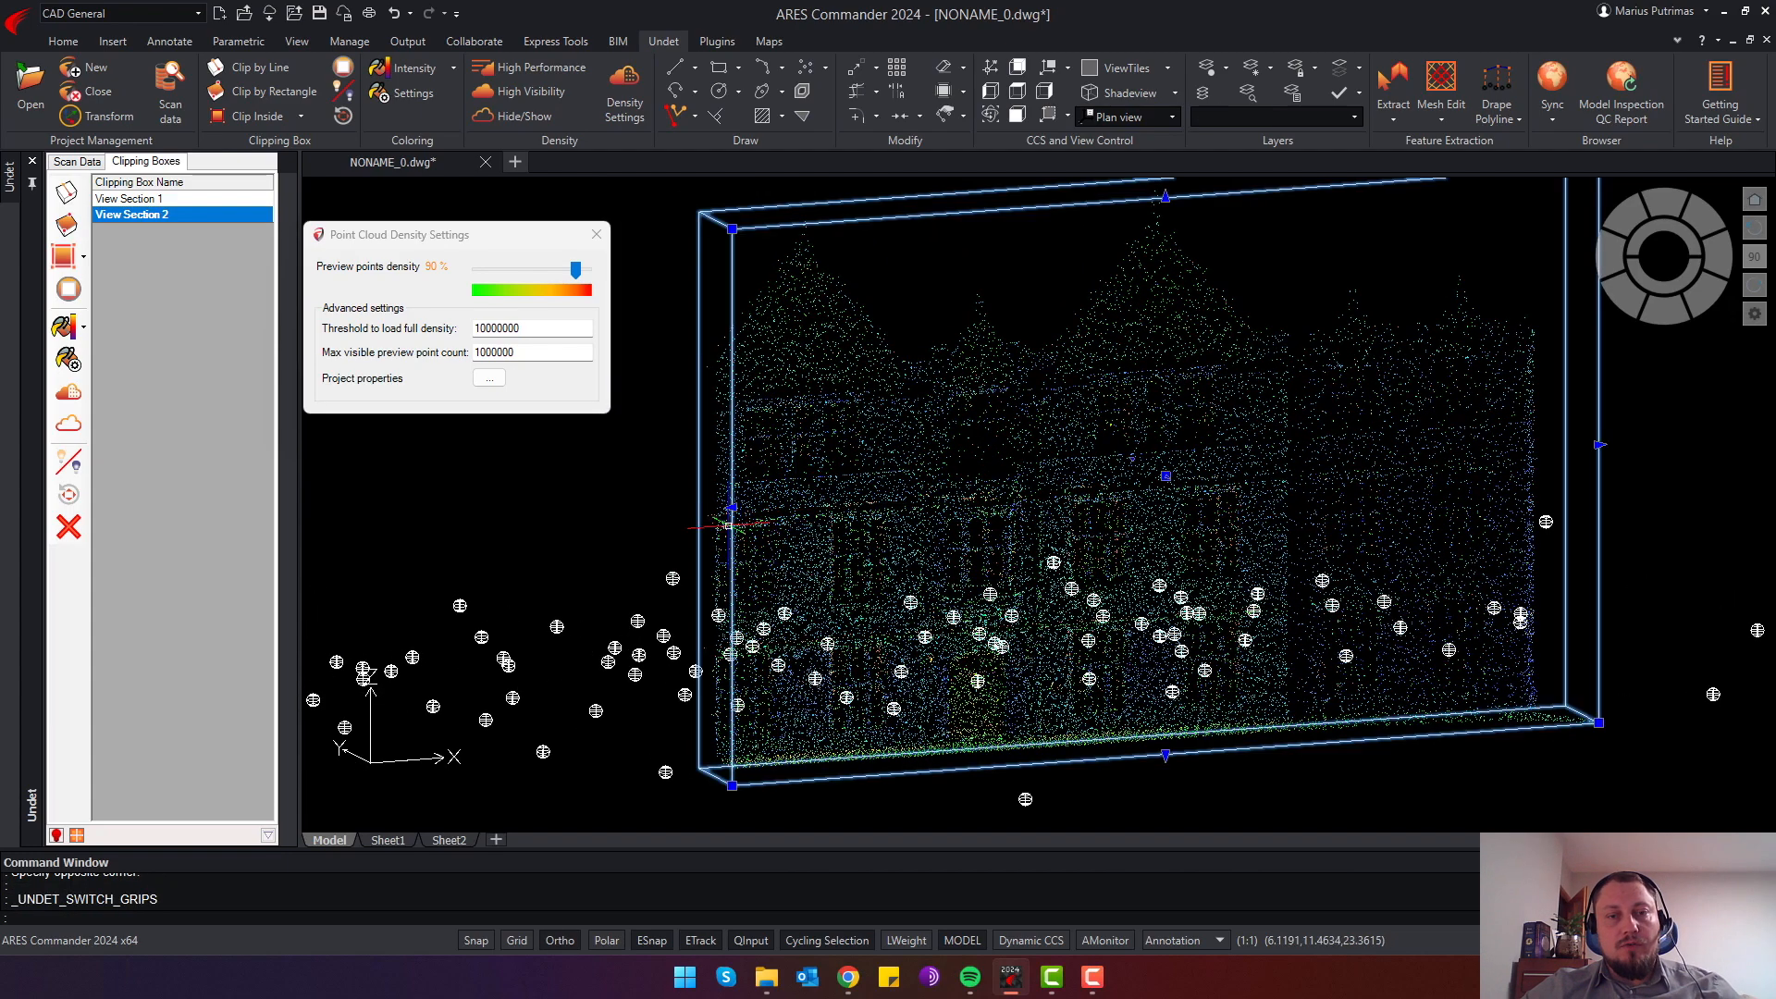
pyautogui.click(732, 507)
pyautogui.scroll(-4, 731, 507)
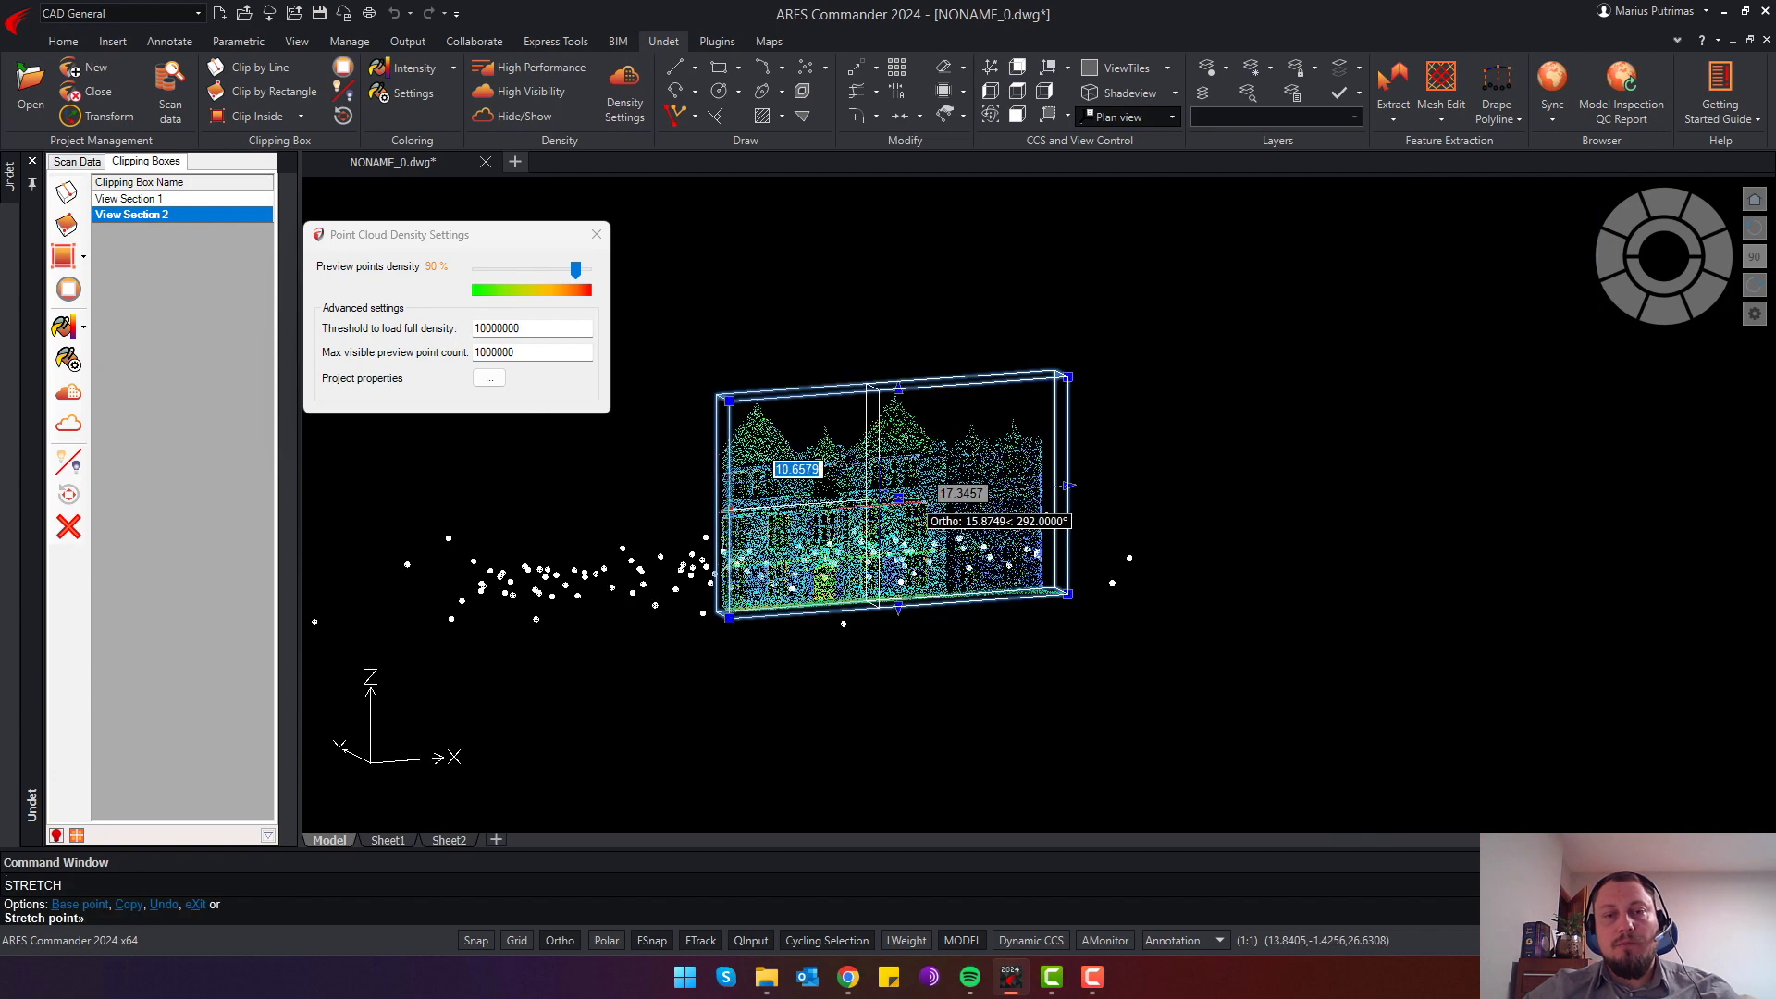
pyautogui.scroll(2, 973, 499)
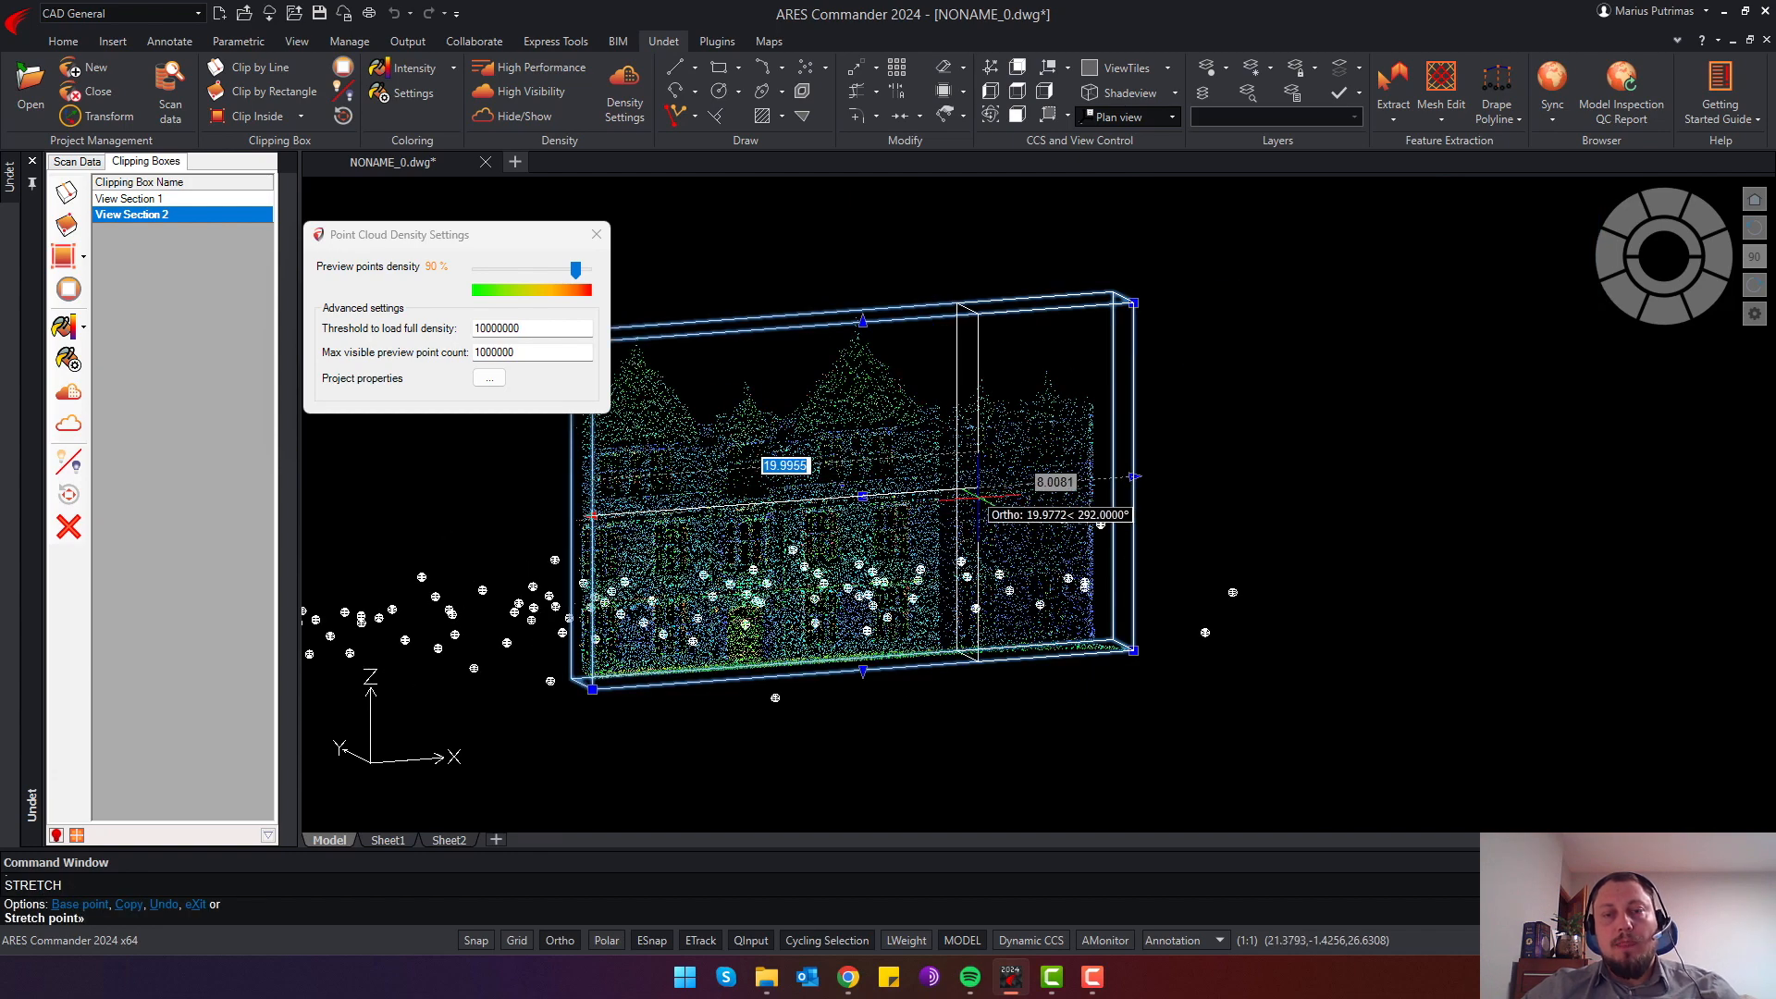
pyautogui.click(978, 496)
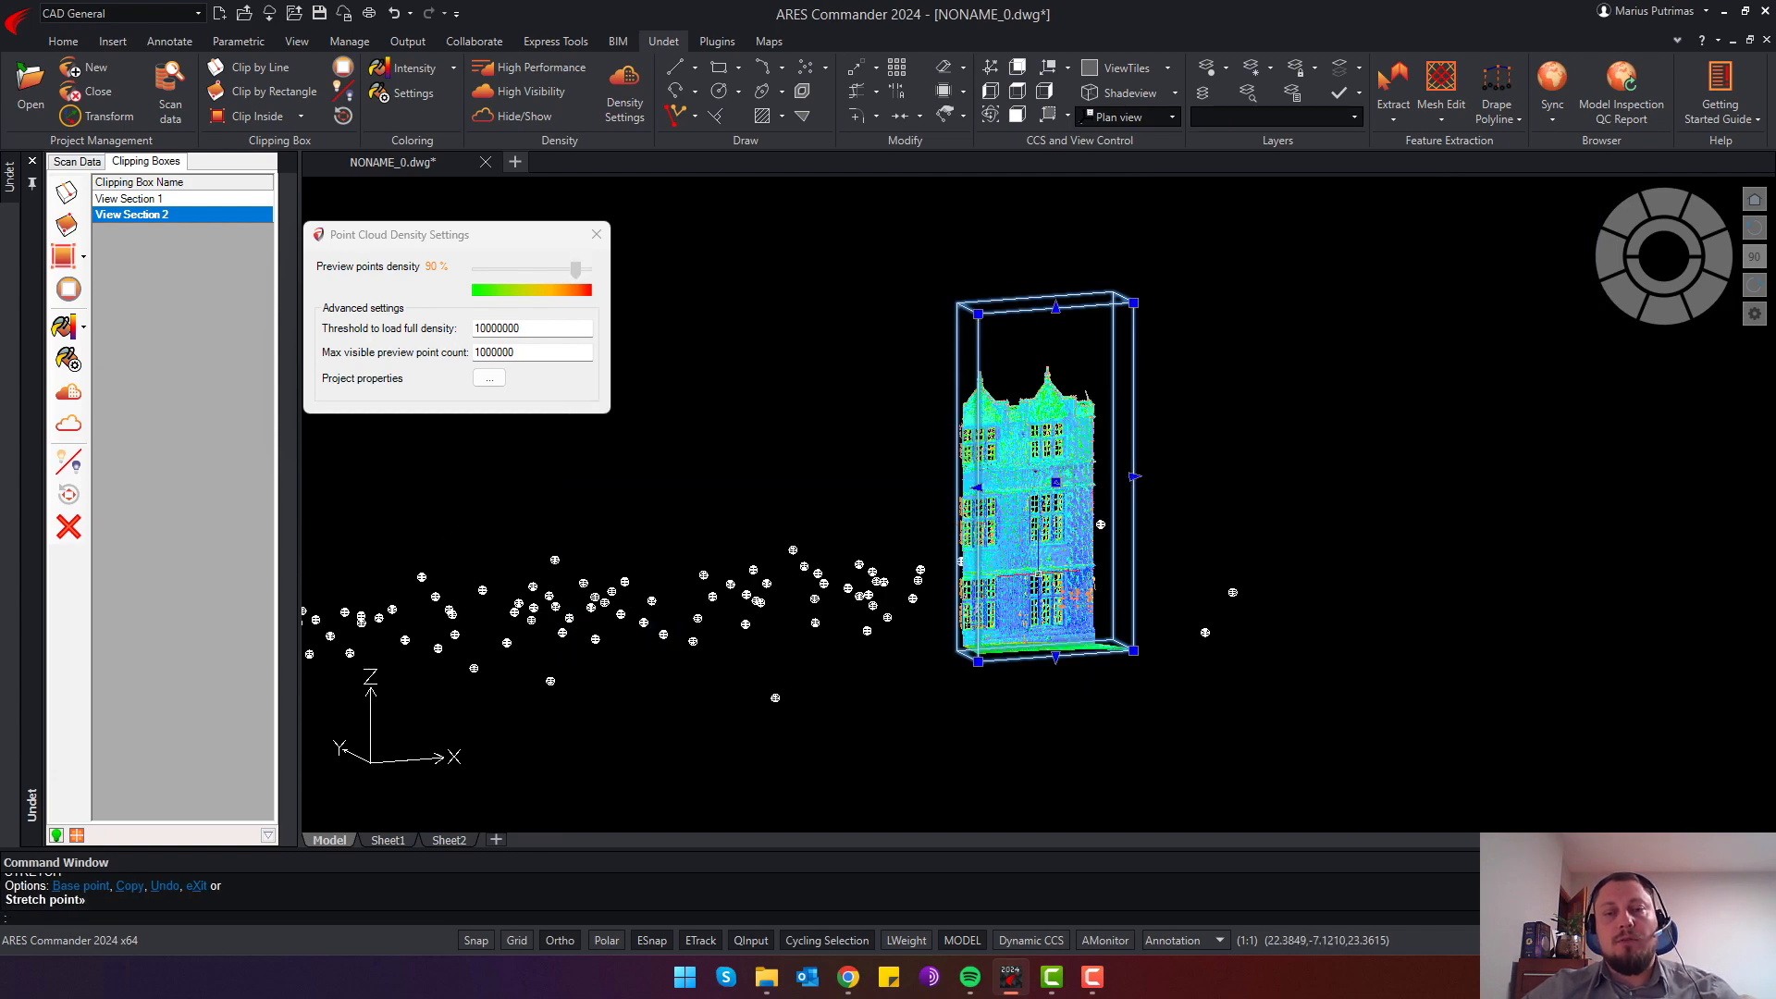
pyautogui.scroll(3, 1027, 535)
pyautogui.keyDown('shift'); pyautogui.moveTo(1026, 535); pyautogui.dragTo(967, 539, button='middle'); pyautogui.keyUp('shift')
pyautogui.scroll(-3, 967, 539)
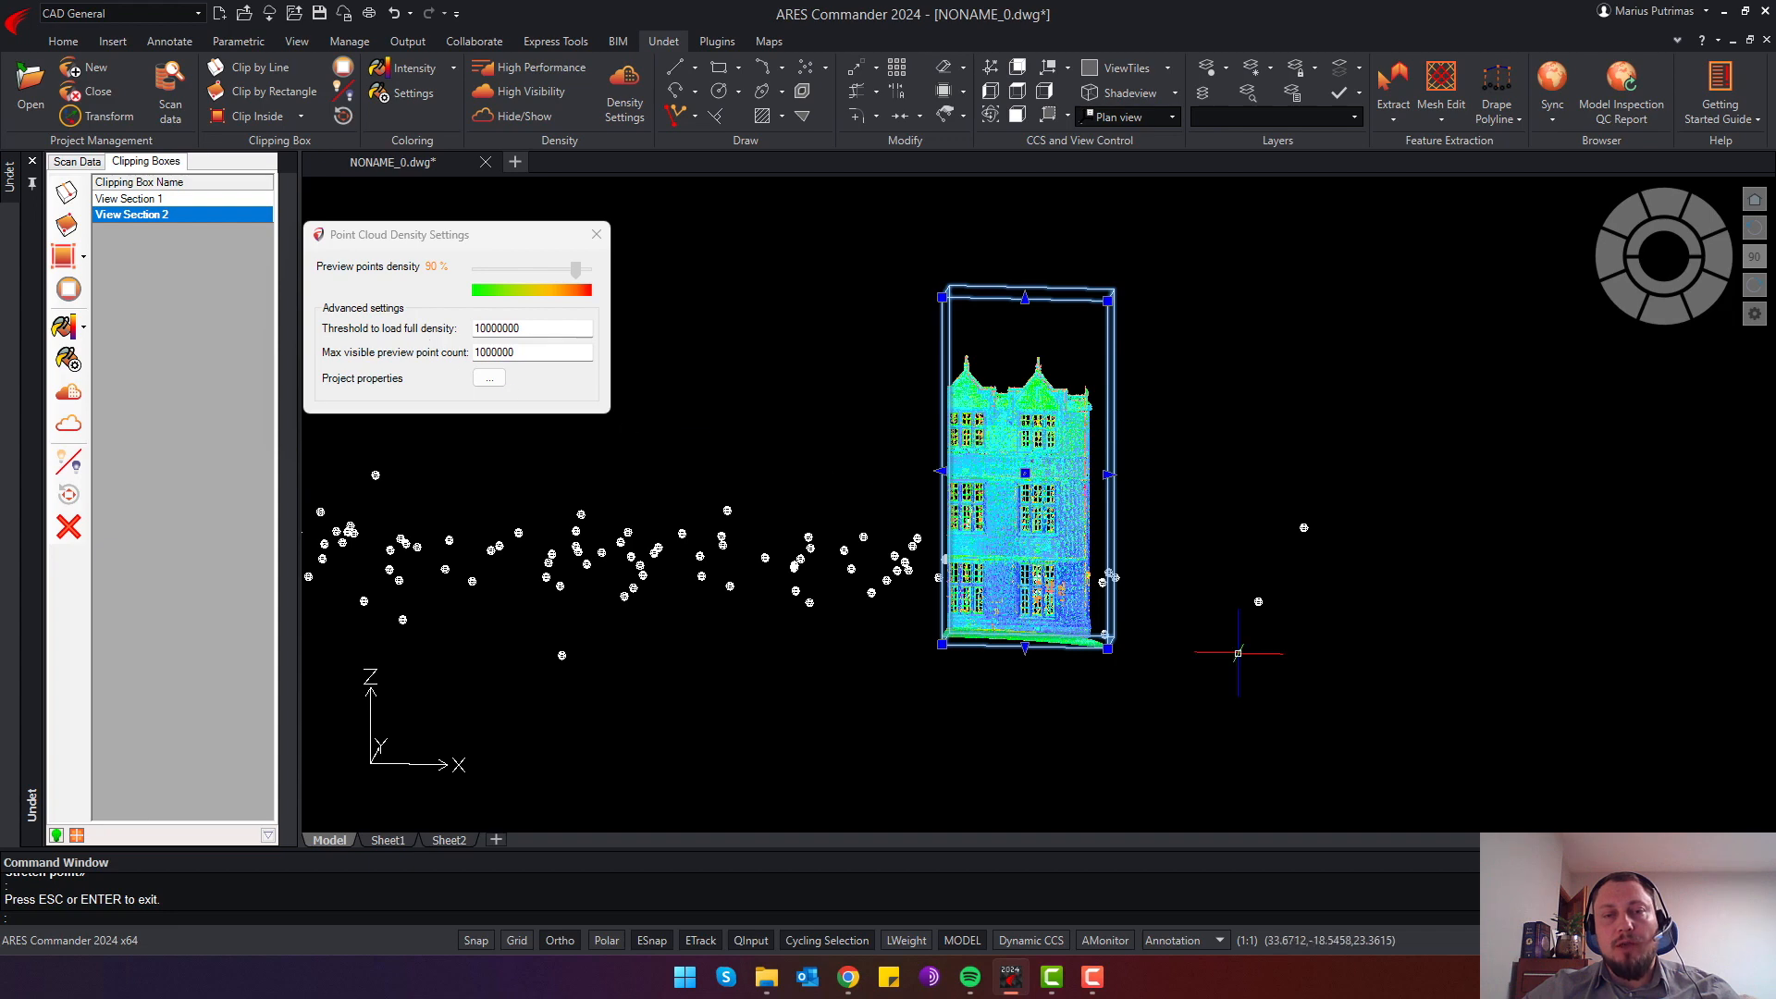
# Stretch the left side of View Section 2 back outward so the box spans the whole facade
pyautogui.keyDown('shift'); pyautogui.moveTo(899, 494); pyautogui.dragTo(959, 483, button='middle'); pyautogui.keyUp('shift')
pyautogui.click(959, 481)
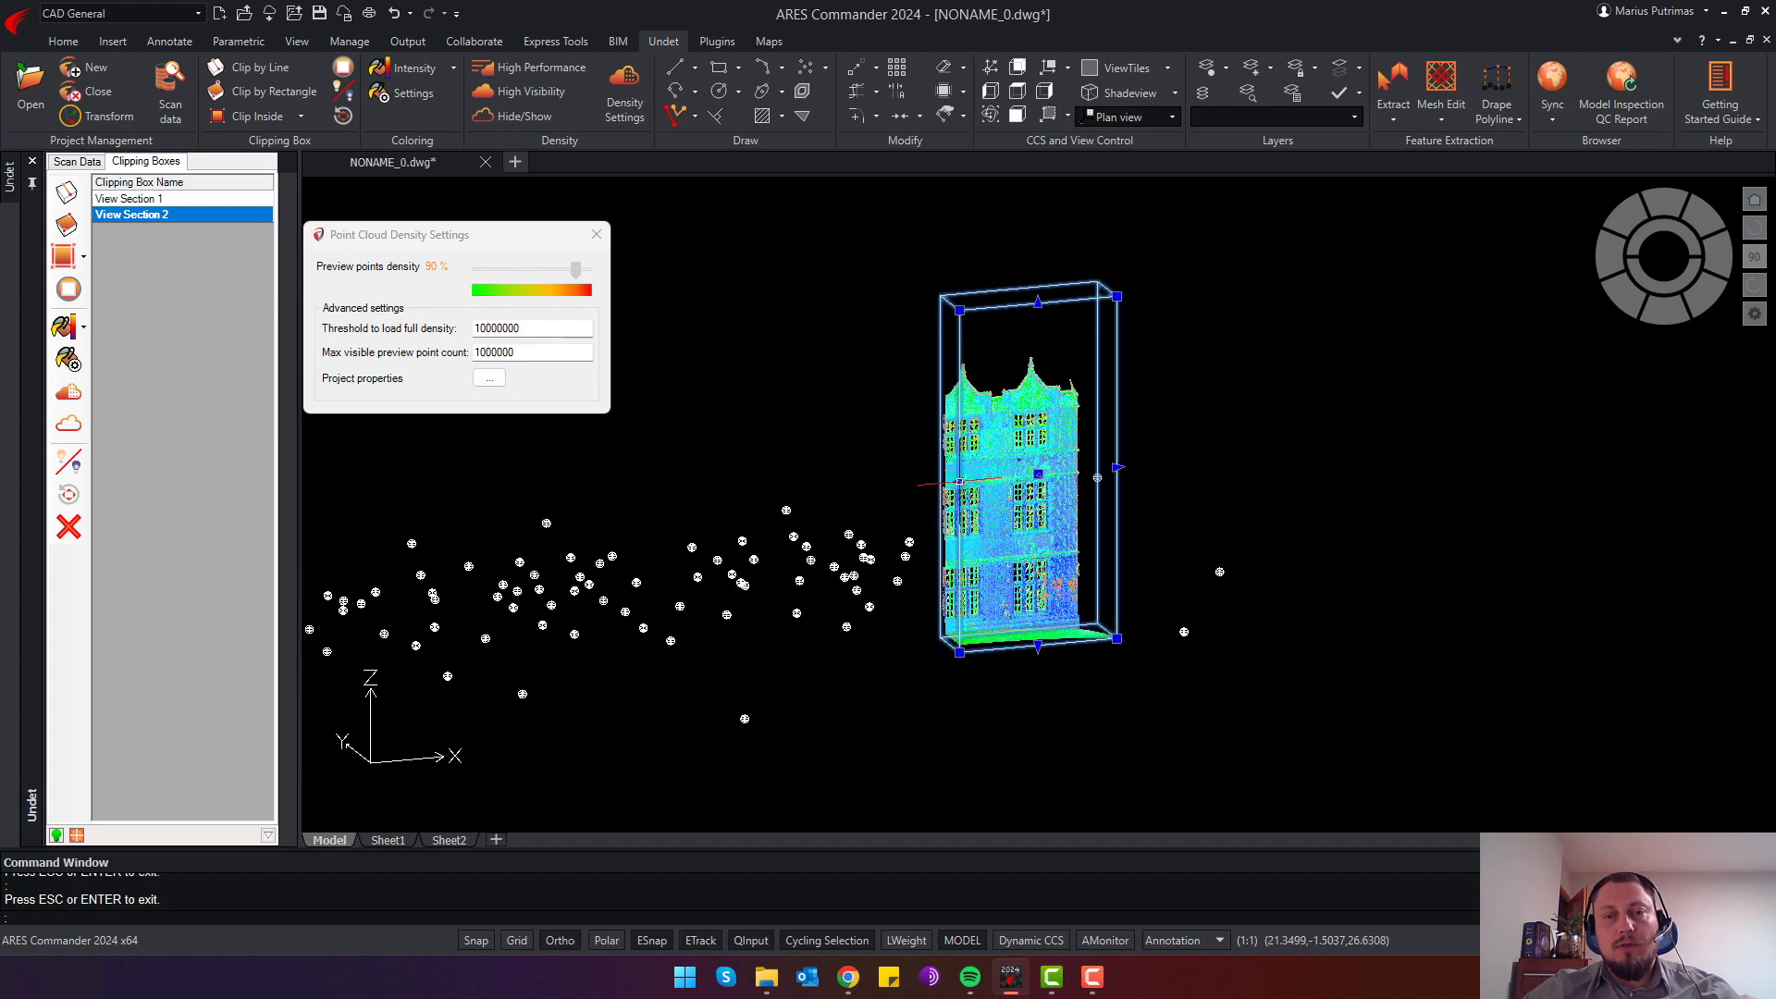
pyautogui.click(513, 550)
pyautogui.keyDown('shift'); pyautogui.moveTo(934, 611); pyautogui.dragTo(986, 618, button='middle'); pyautogui.keyUp('shift')
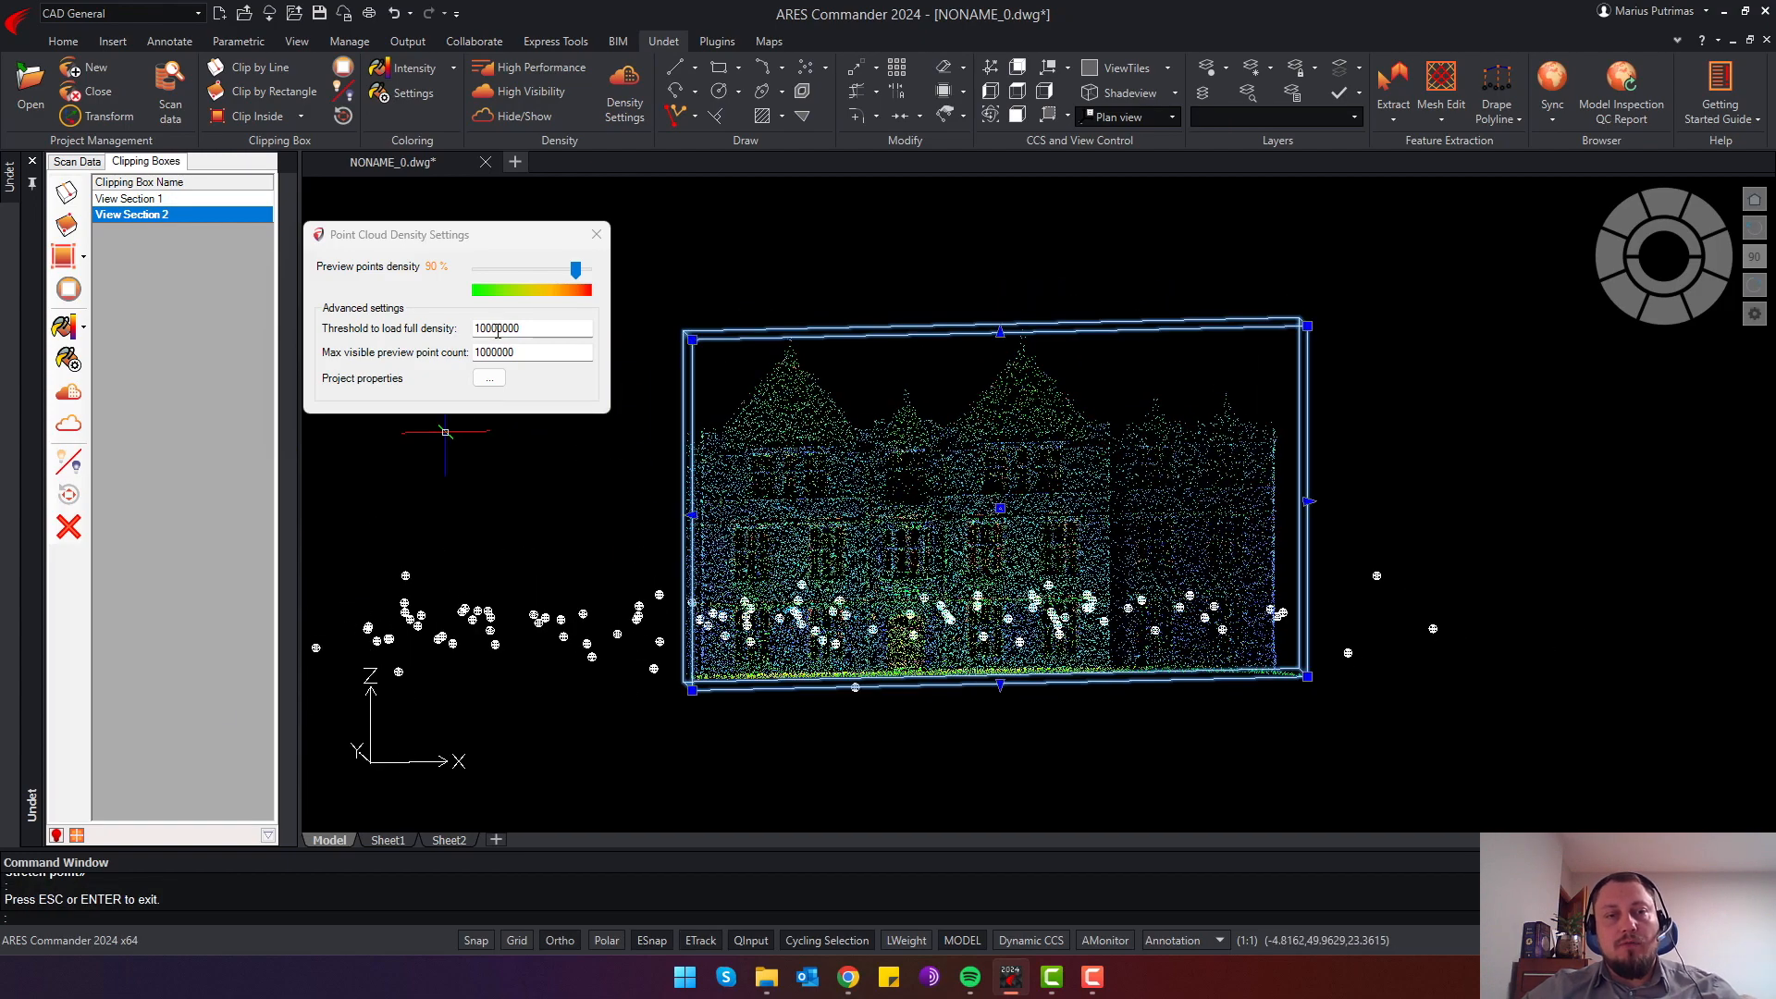
# Set the maximum visible preview point count to 20000000 and deactivate the clipping box to show the whole cloud
pyautogui.click(479, 352)
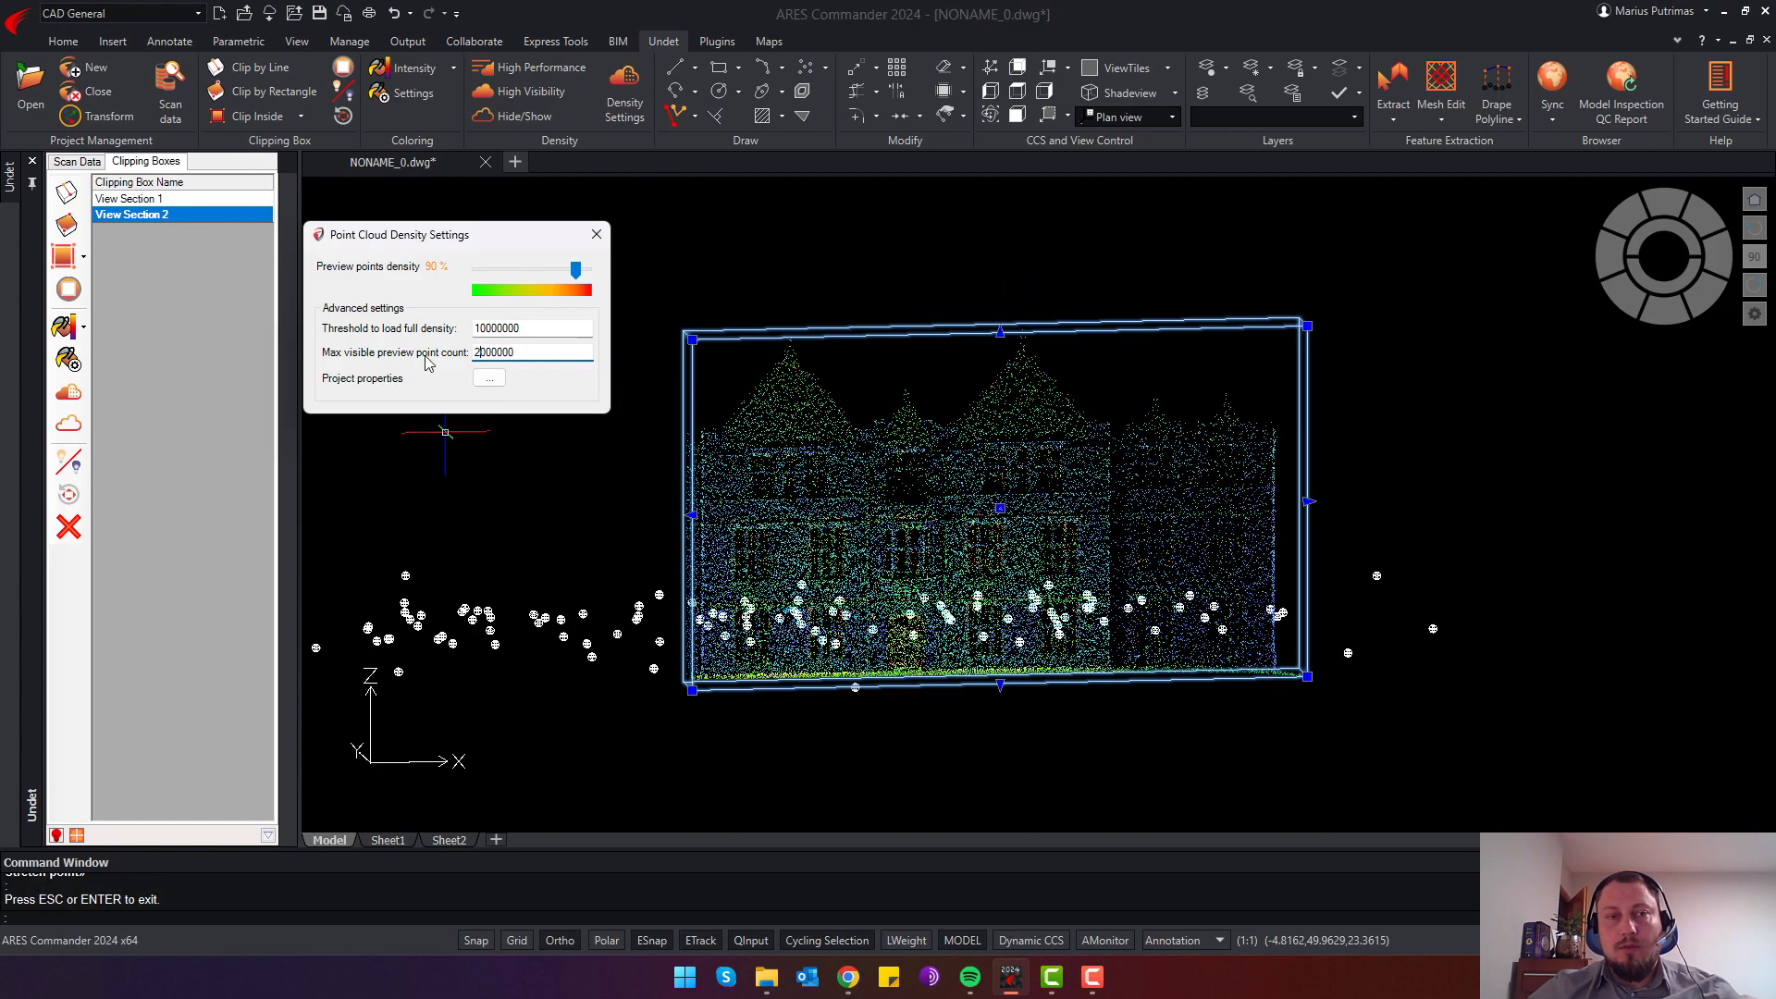
pyautogui.write('2')
pyautogui.press('Return')
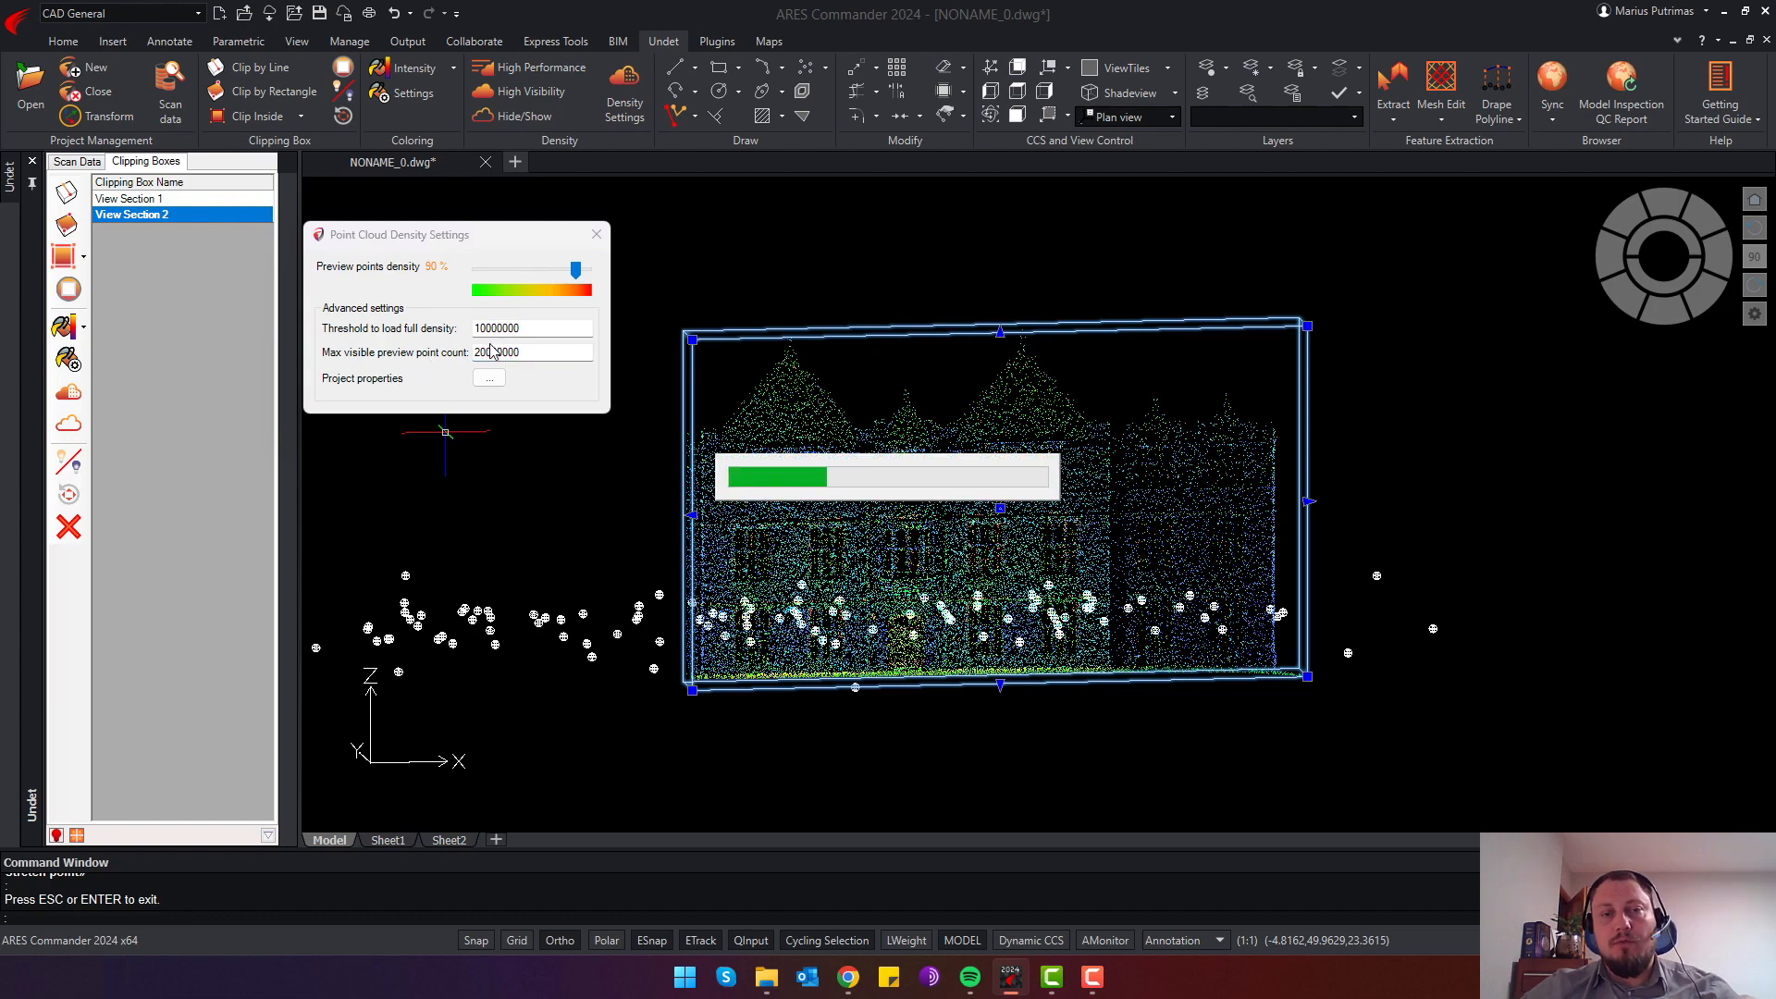
pyautogui.click(70, 289)
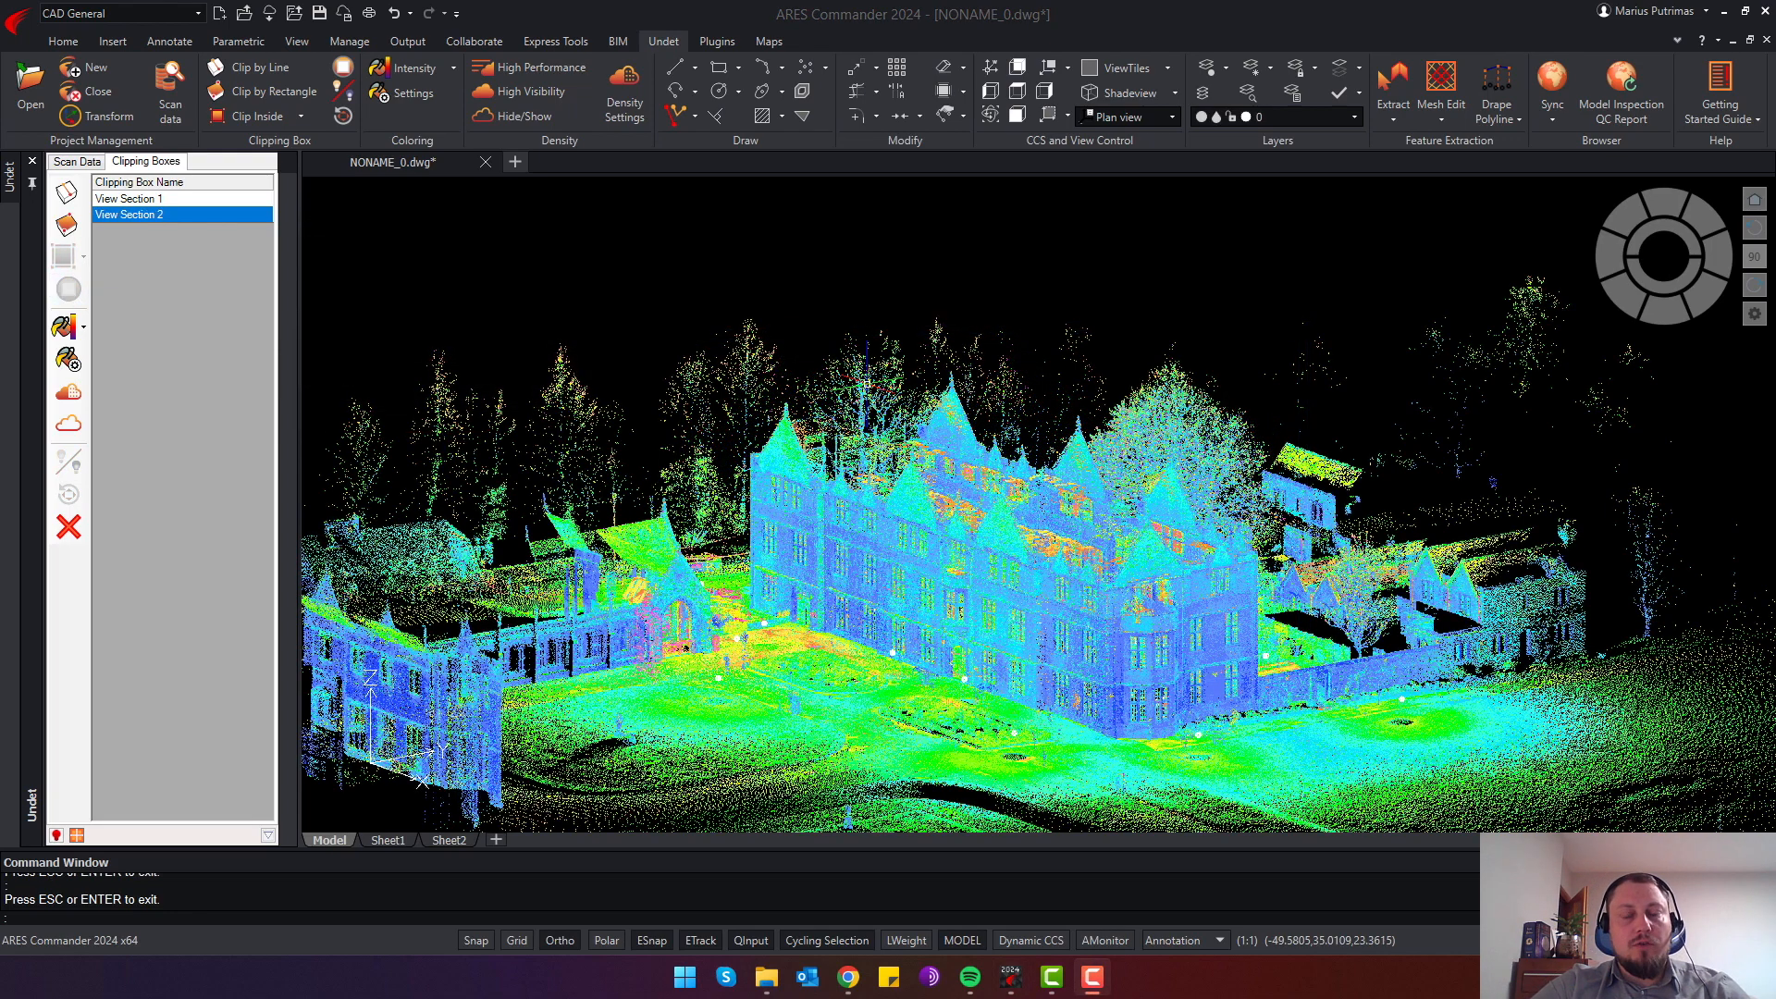
pyautogui.moveTo(1036, 470); pyautogui.dragTo(758, 500, button='middle')
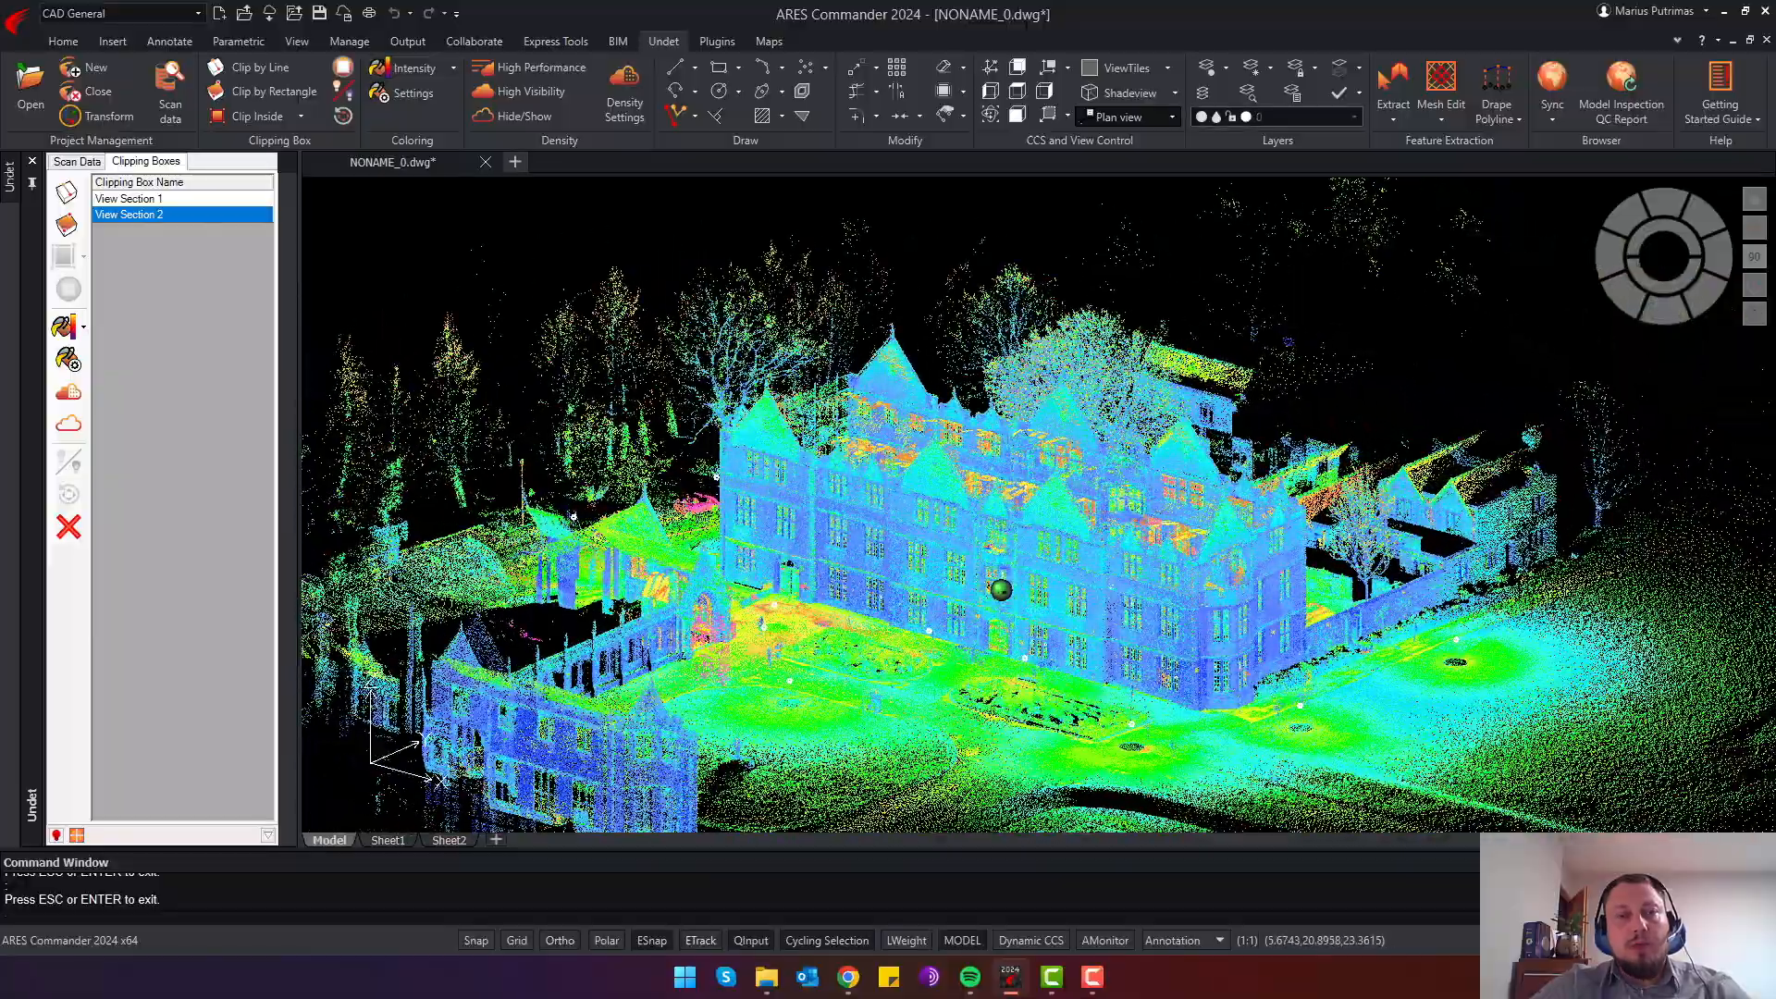
# Reopen the point cloud density settings and apply High Performance with a preview points density of 50 %
pyautogui.click(625, 93)
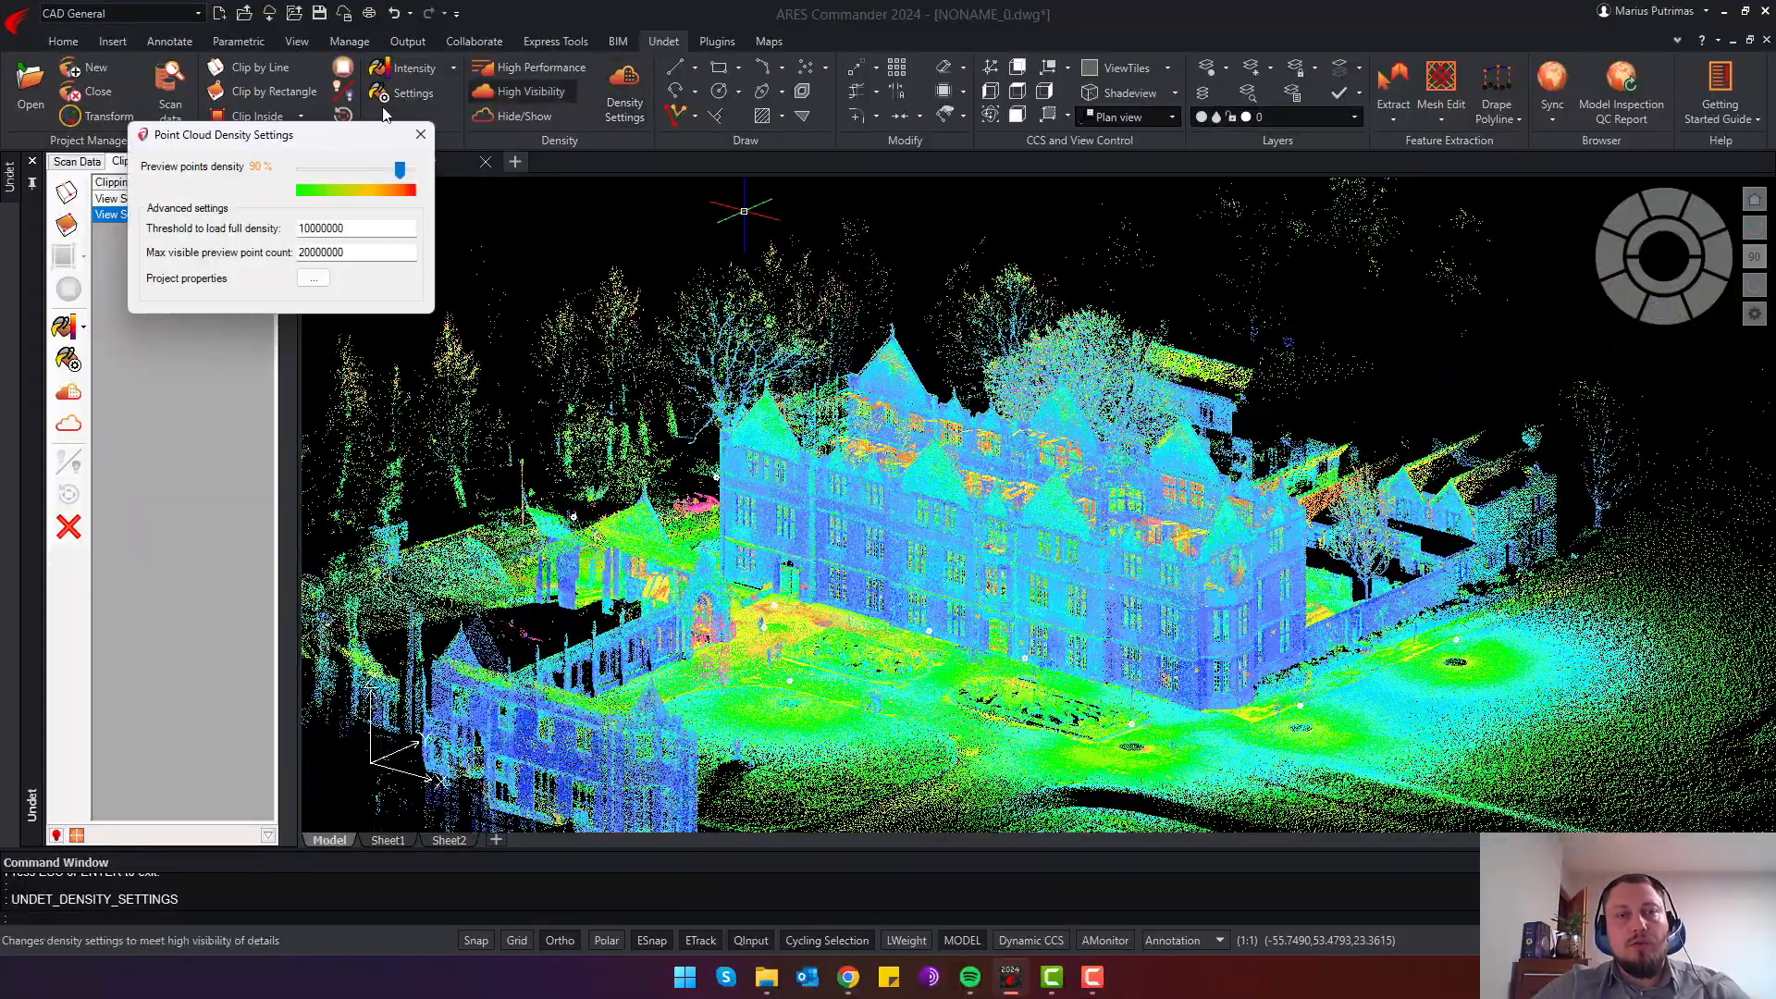
pyautogui.click(533, 74)
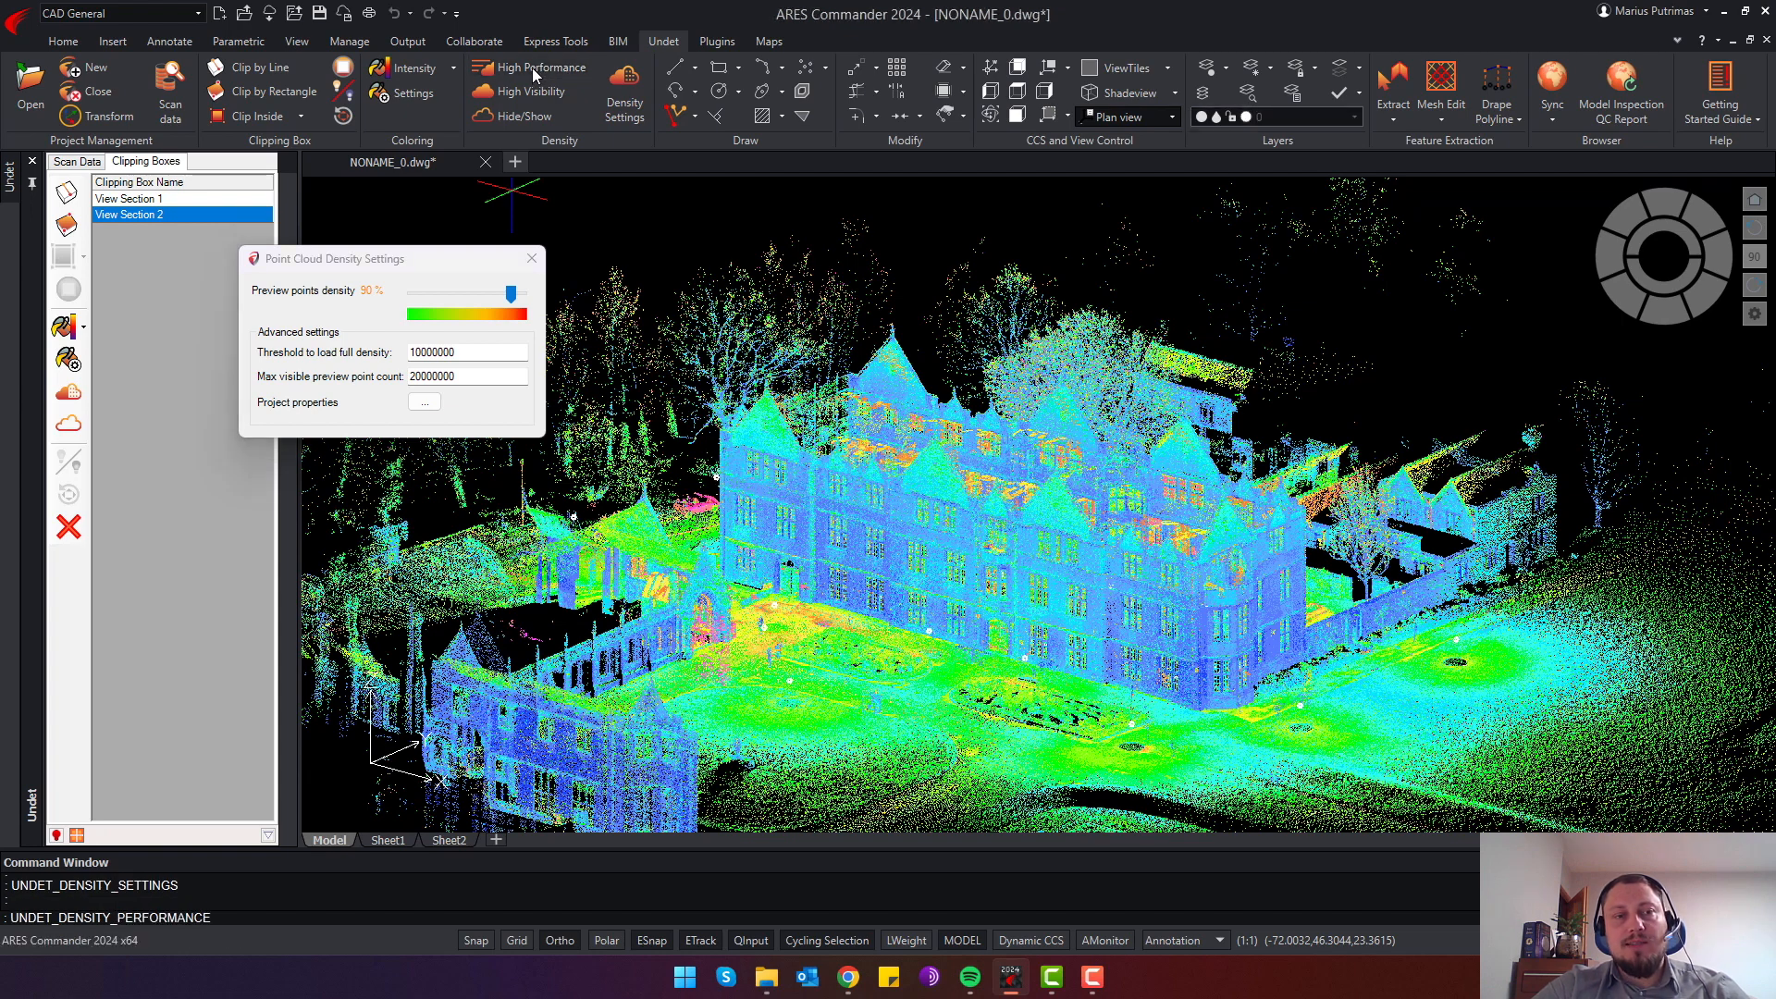
pyautogui.moveTo(511, 293); pyautogui.dragTo(466, 295)
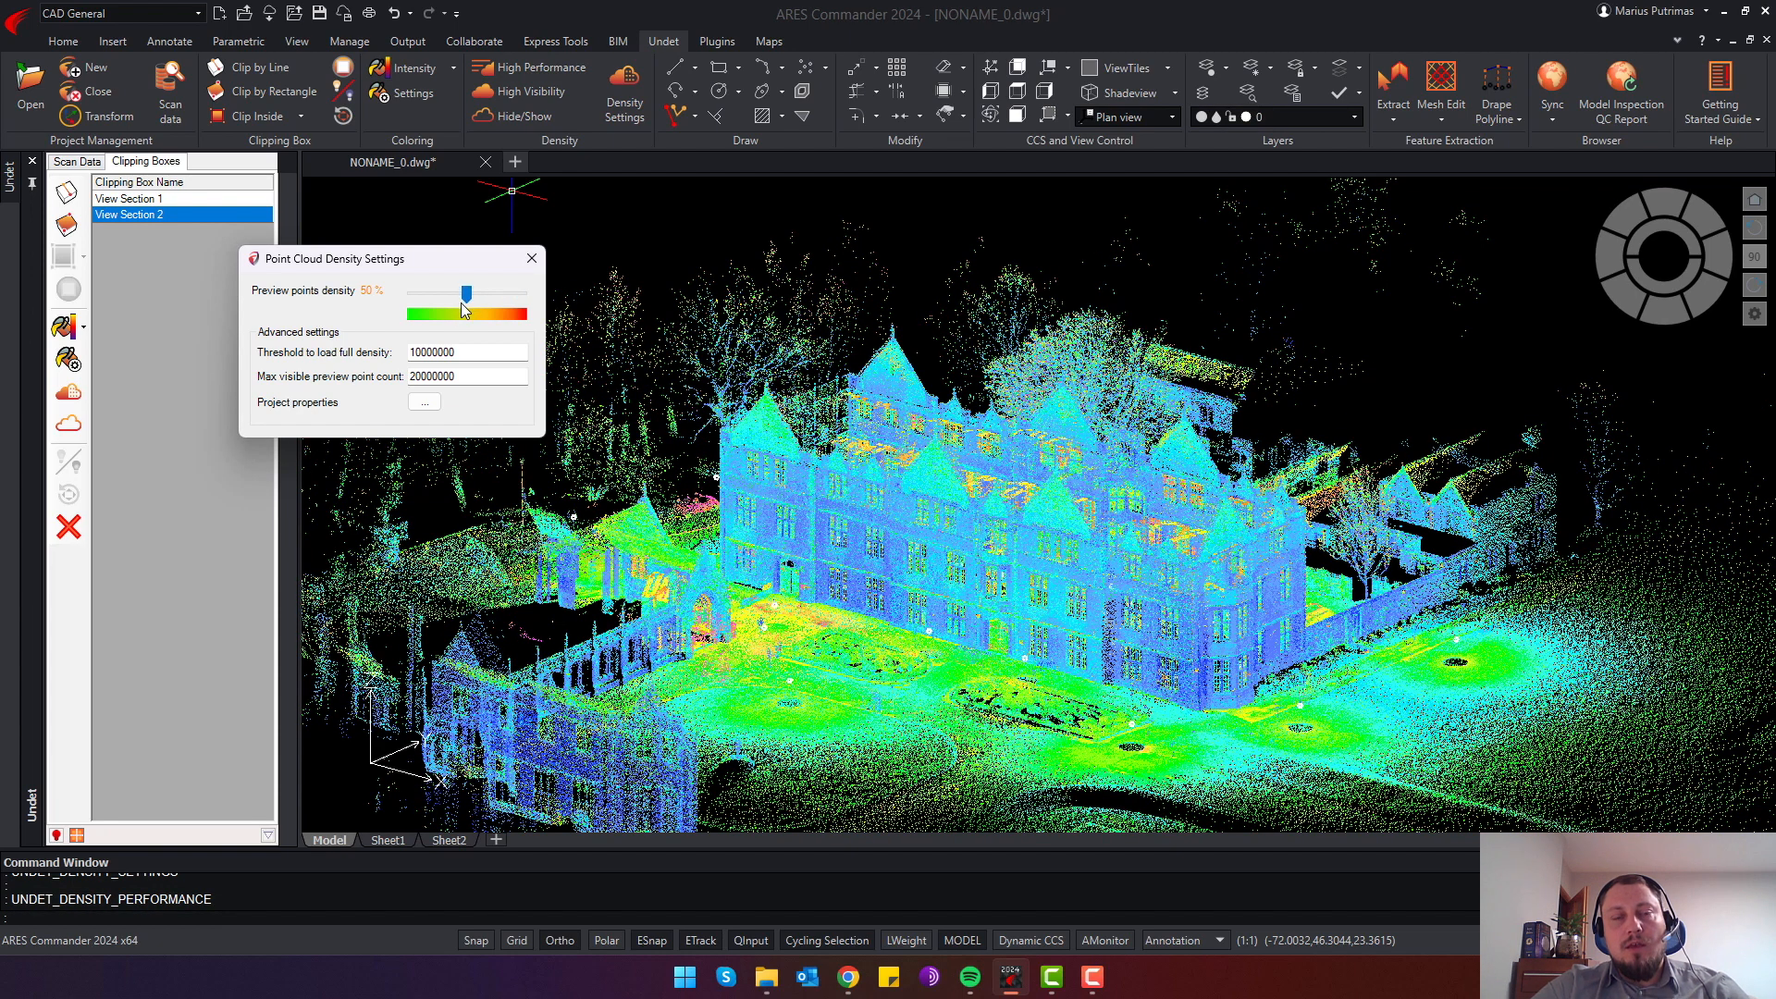
# Apply High Visibility to the whole cloud with a preview points density of 100 %
pyautogui.click(524, 94)
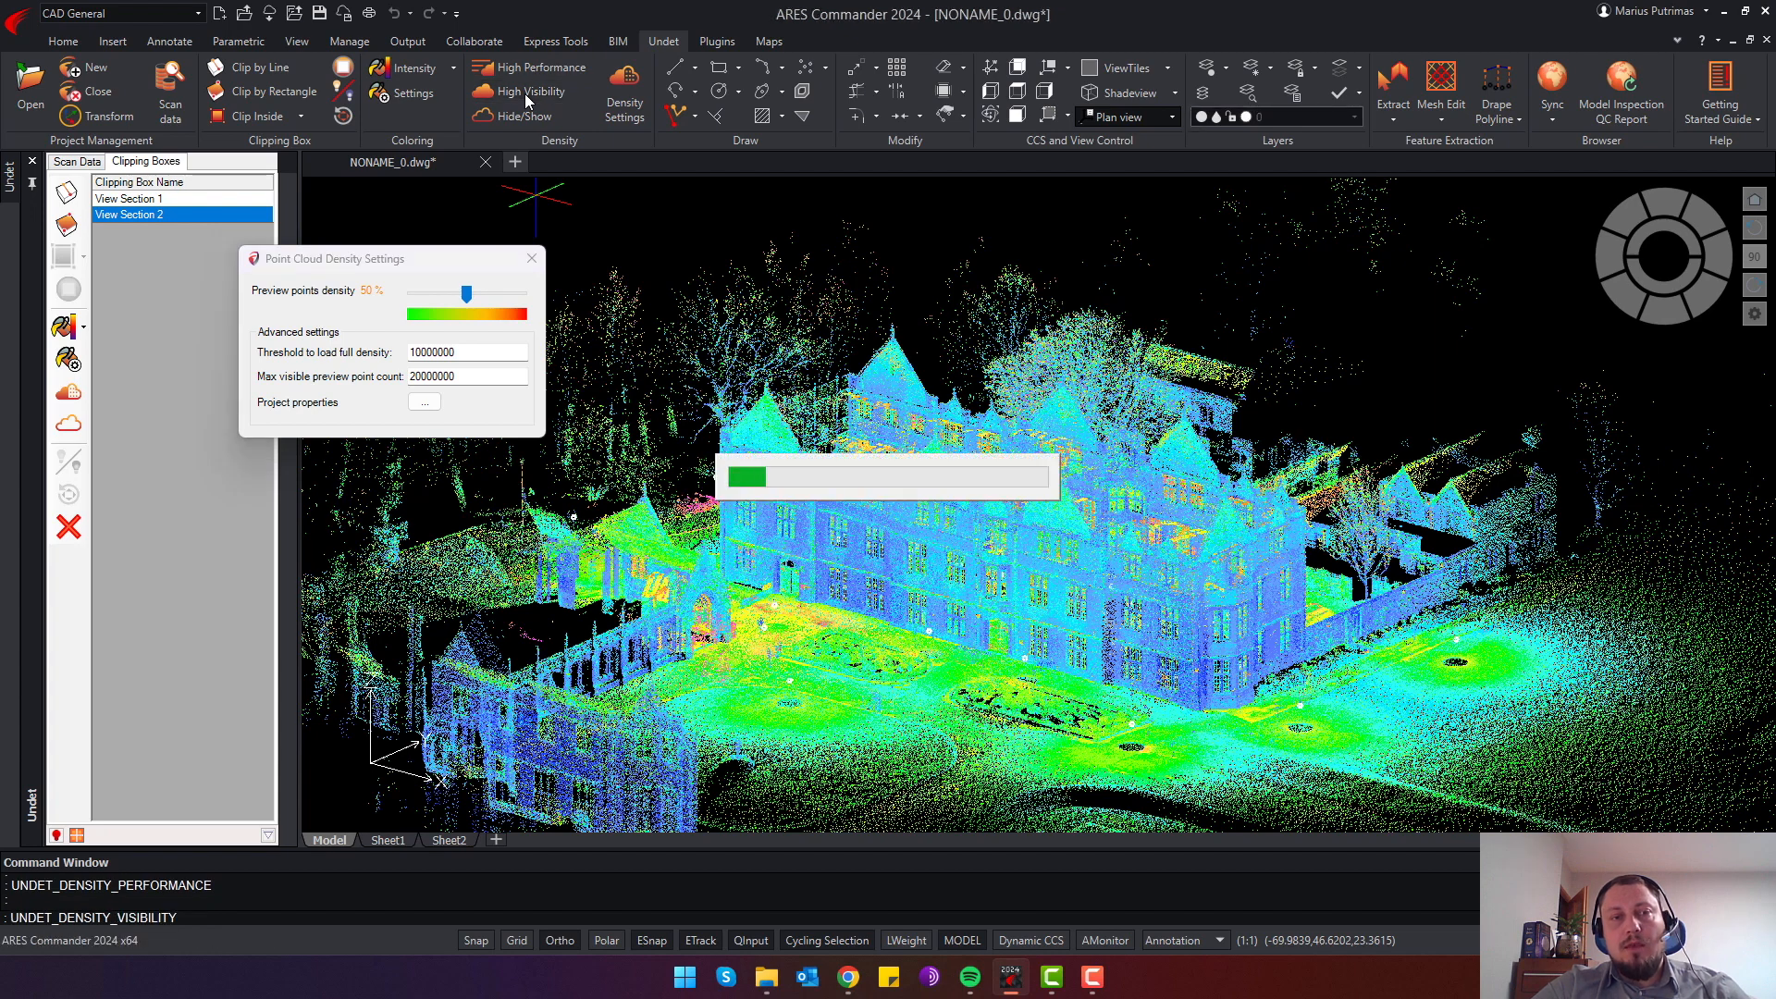
pyautogui.click(523, 294)
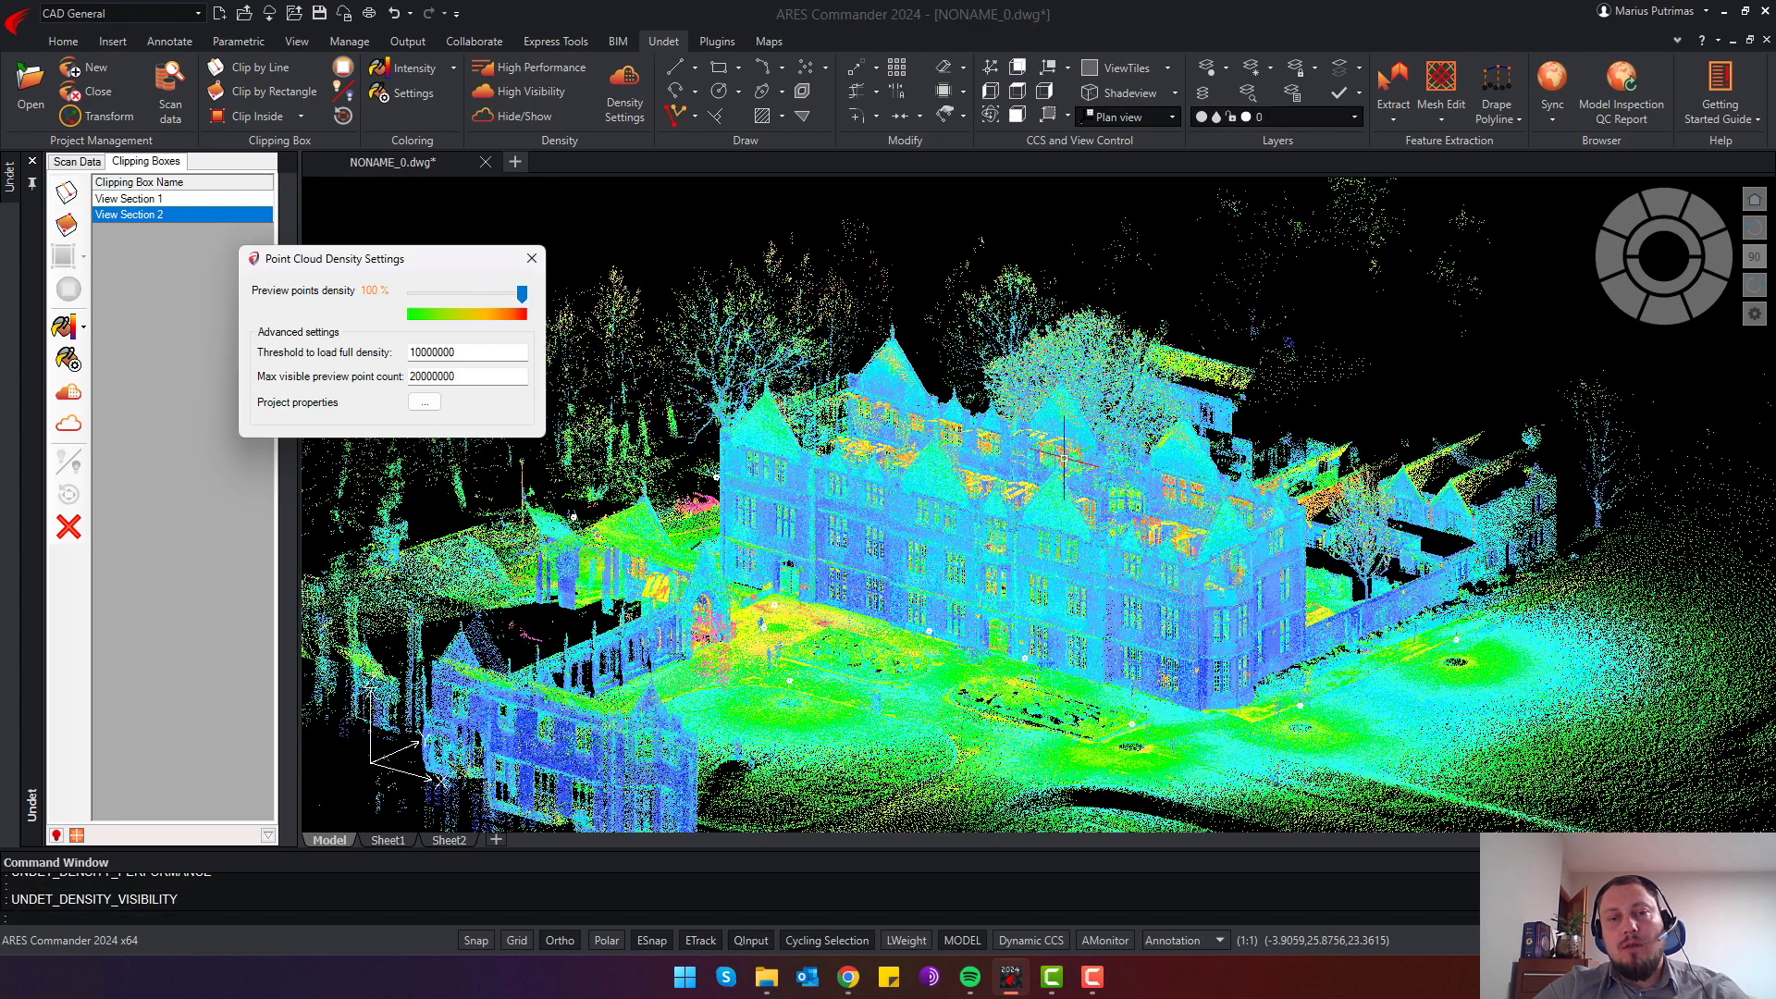
pyautogui.keyDown('shift'); pyautogui.moveTo(1202, 583); pyautogui.dragTo(1064, 606, button='middle'); pyautogui.keyUp('shift')
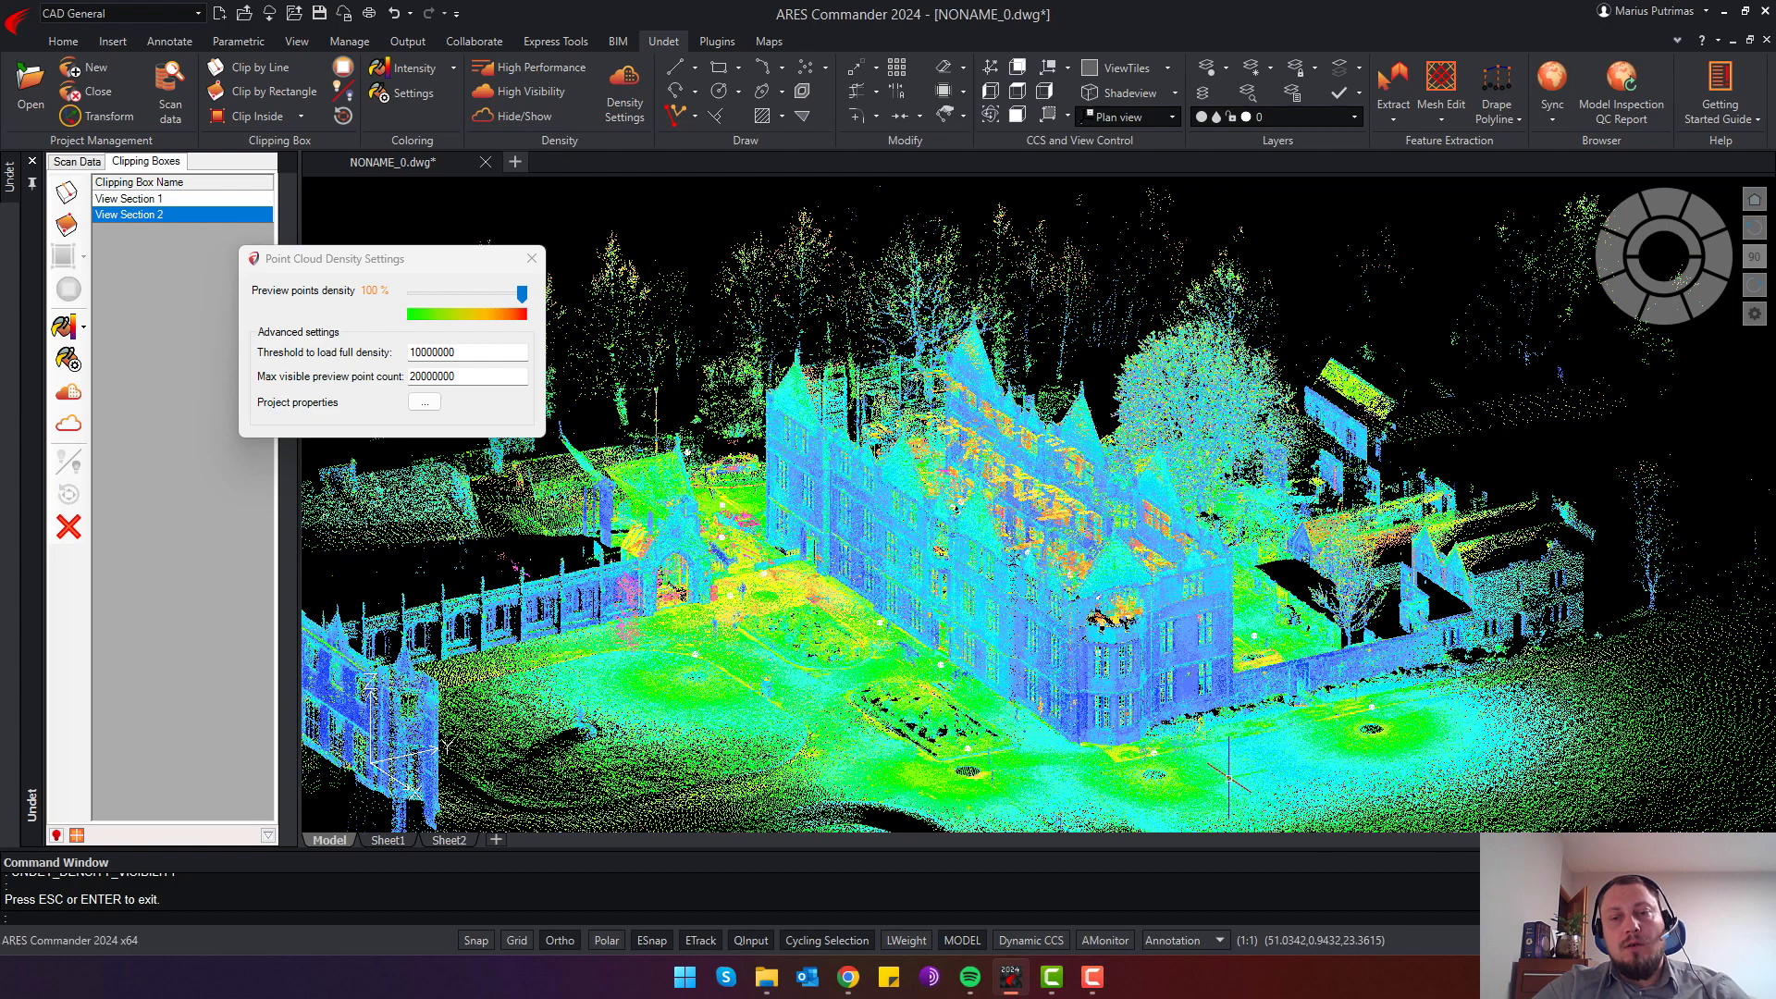
# Clip the cloud with a rectangle around the doorway in the garden wall beside the building
pyautogui.scroll(4, 1193, 777)
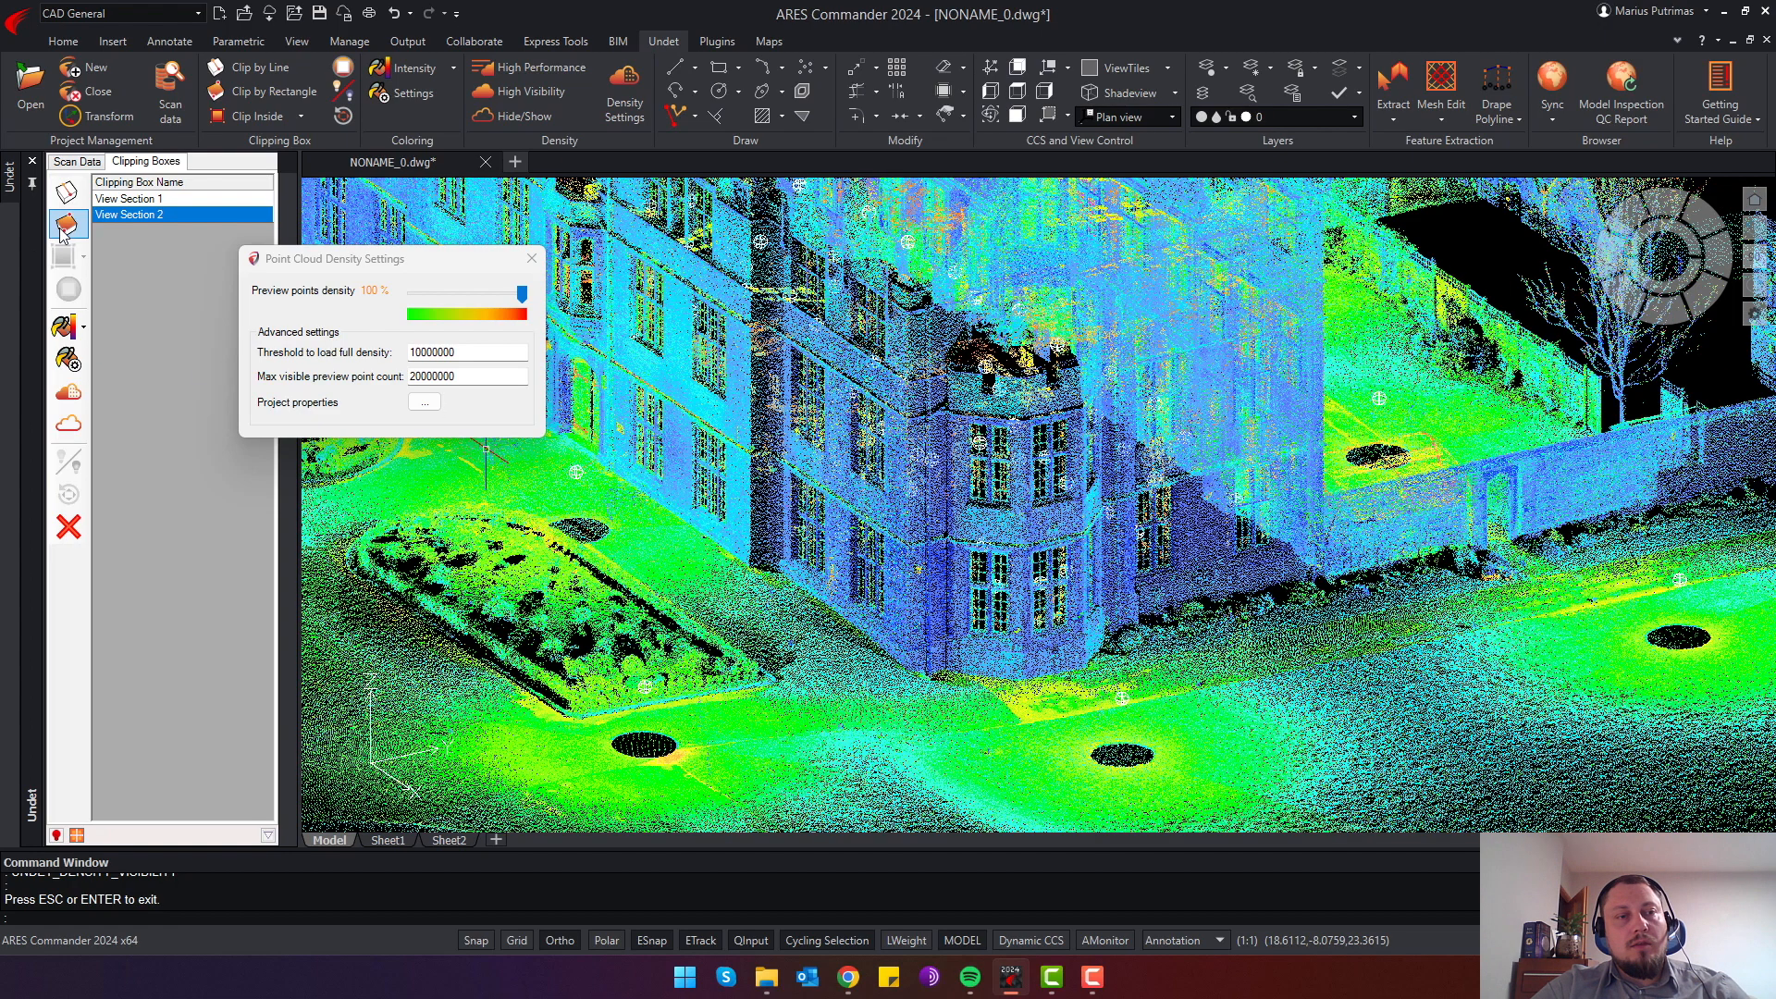
pyautogui.click(63, 228)
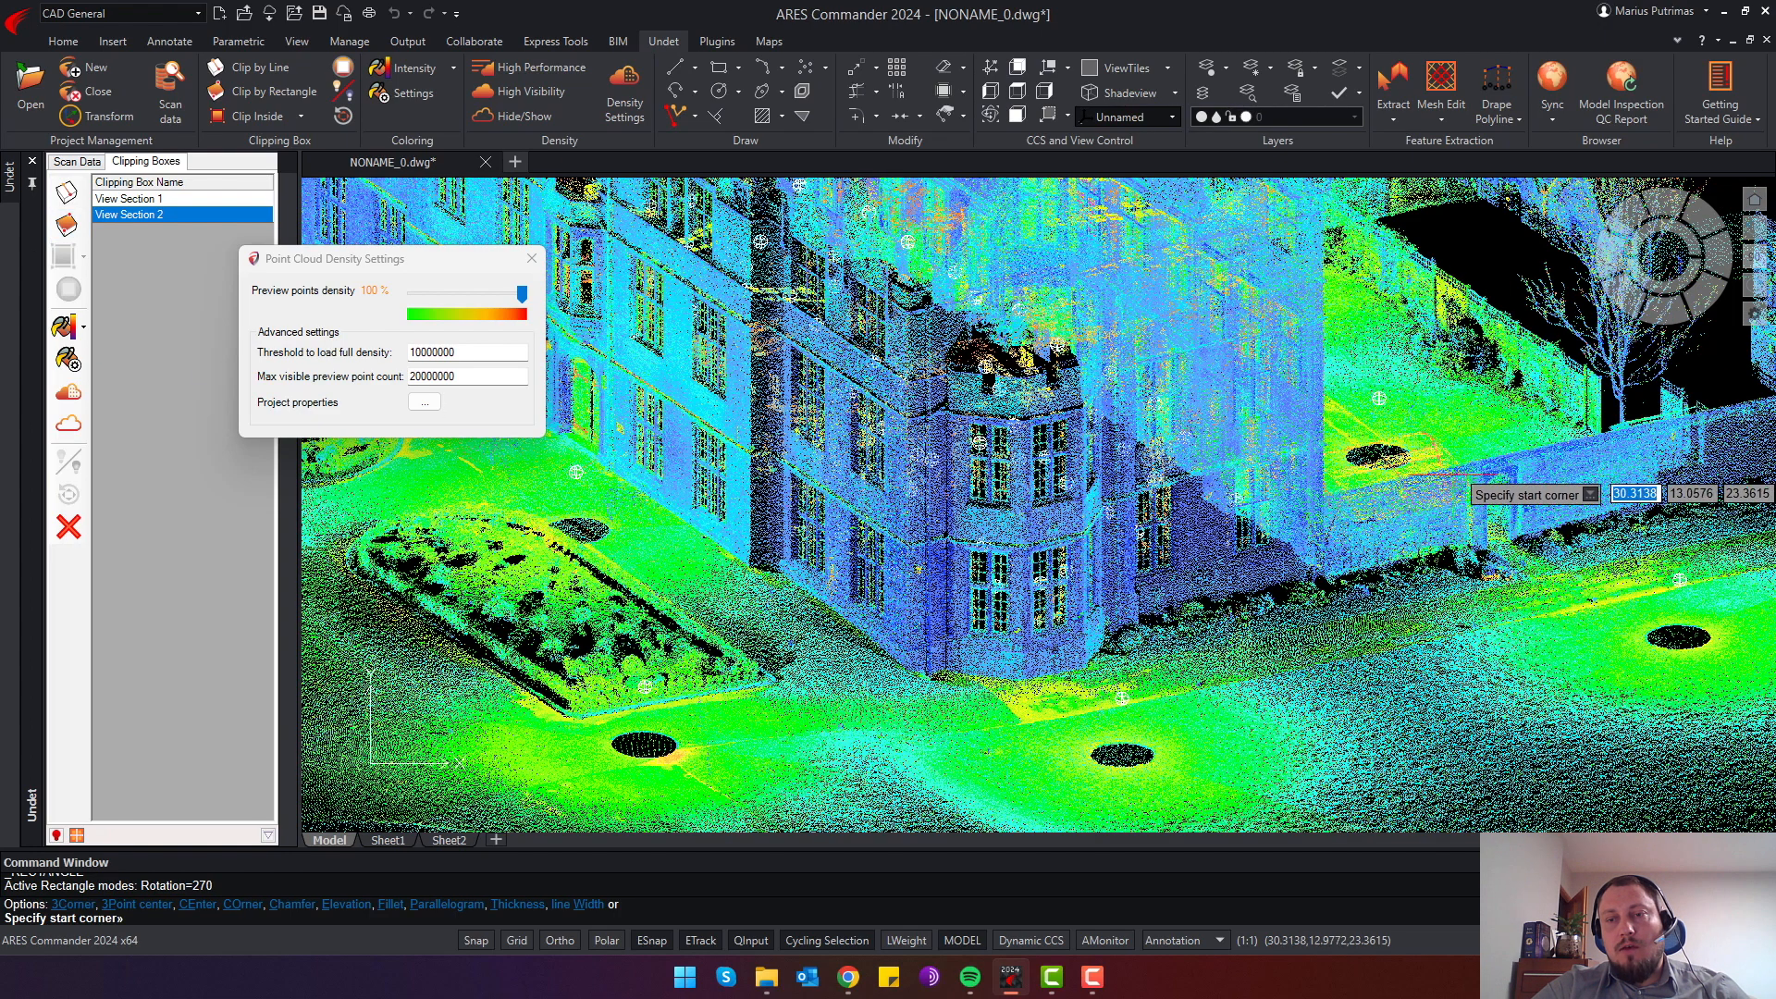
pyautogui.click(1441, 457)
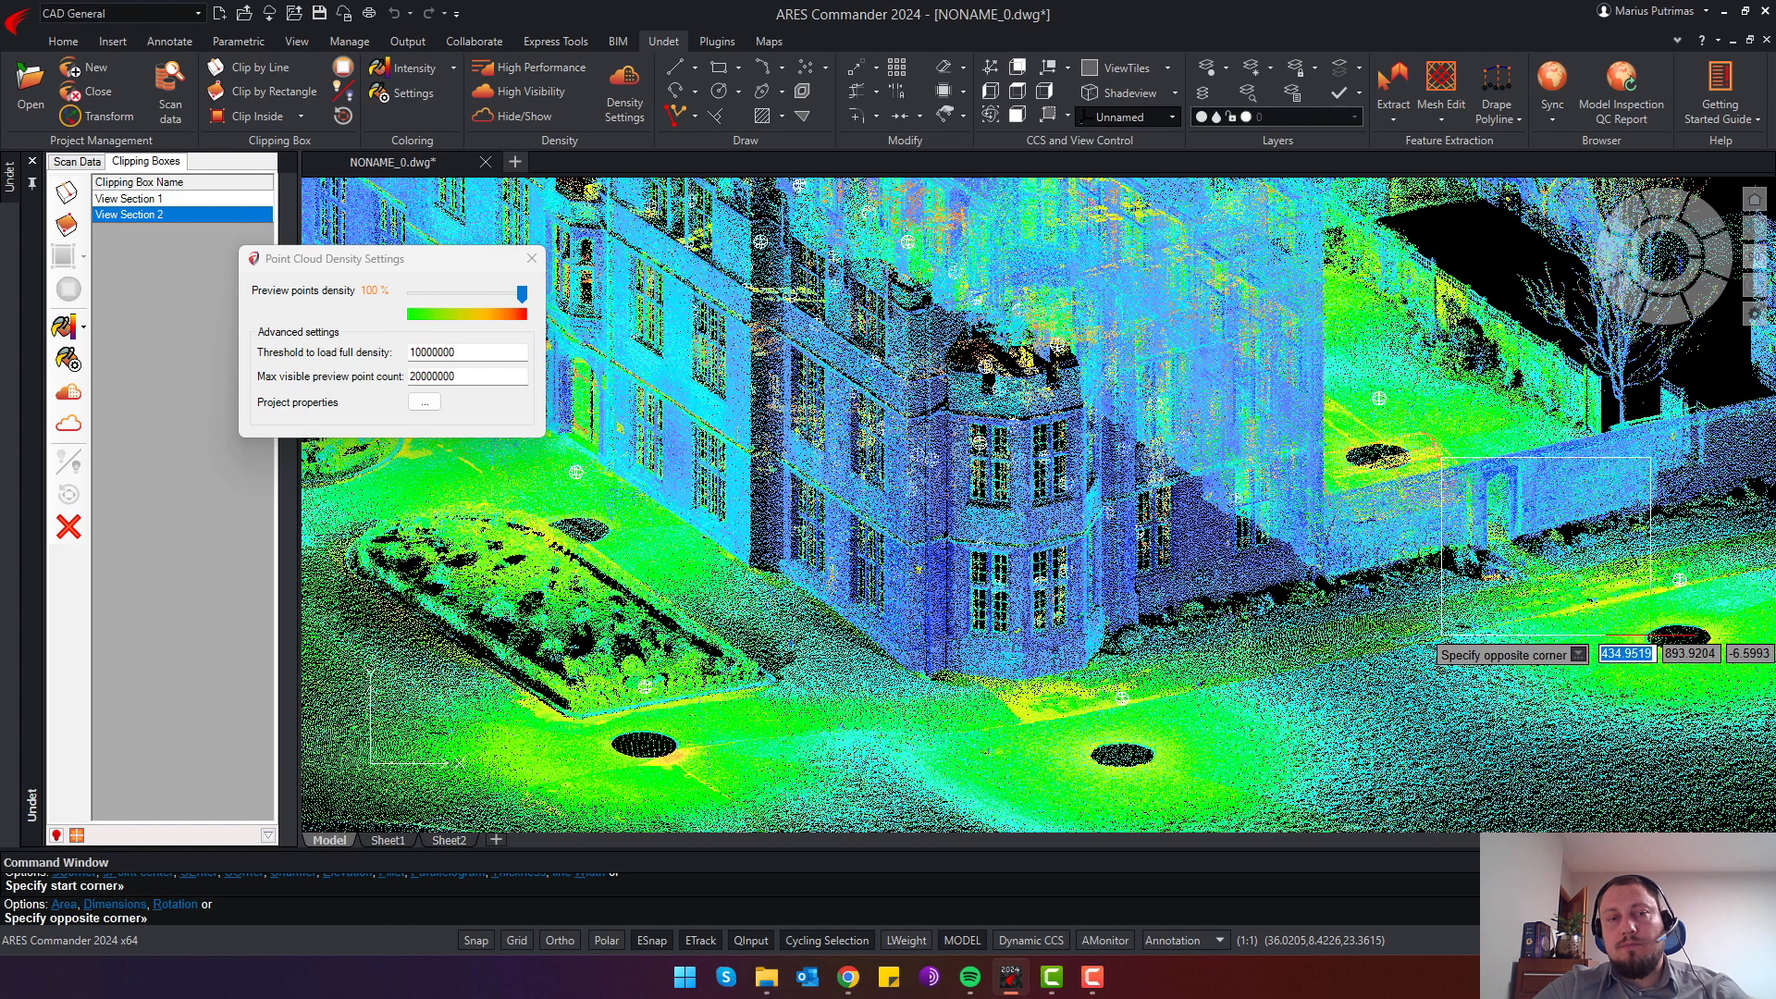
pyautogui.click(1651, 636)
# Try High Performance on the clipped doorway section and return its density mode to High Visibility
pyautogui.click(523, 303)
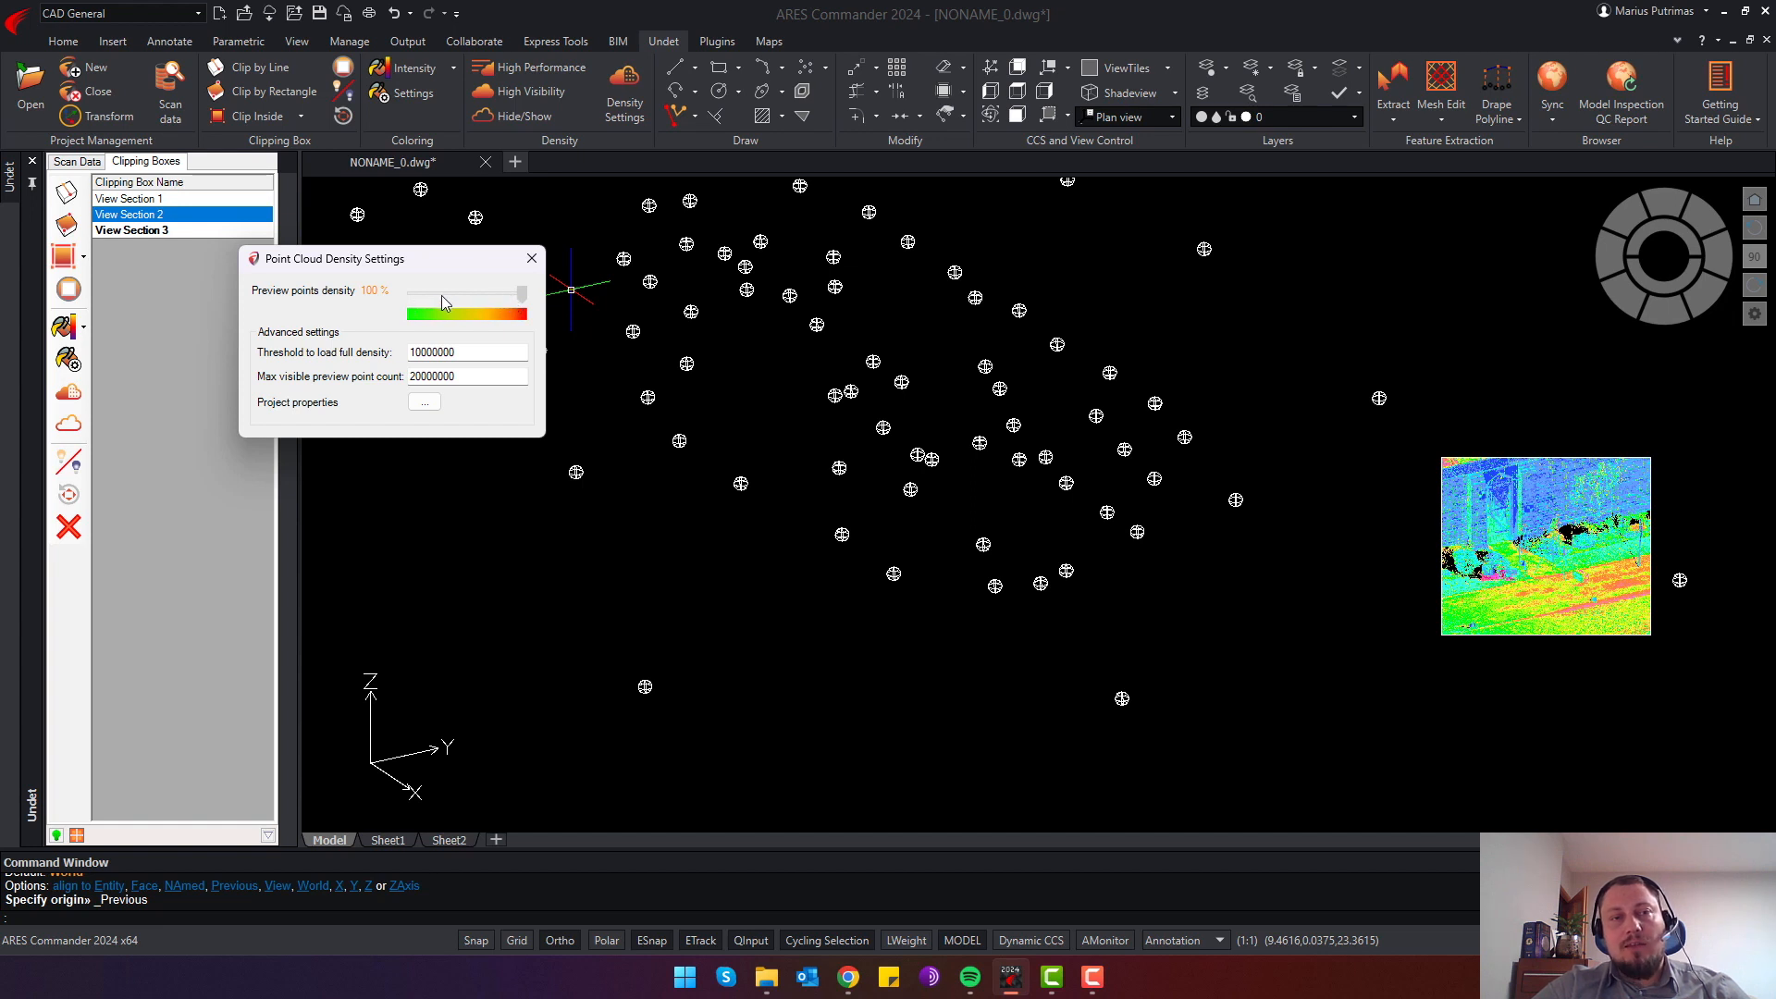
pyautogui.click(523, 92)
pyautogui.click(529, 71)
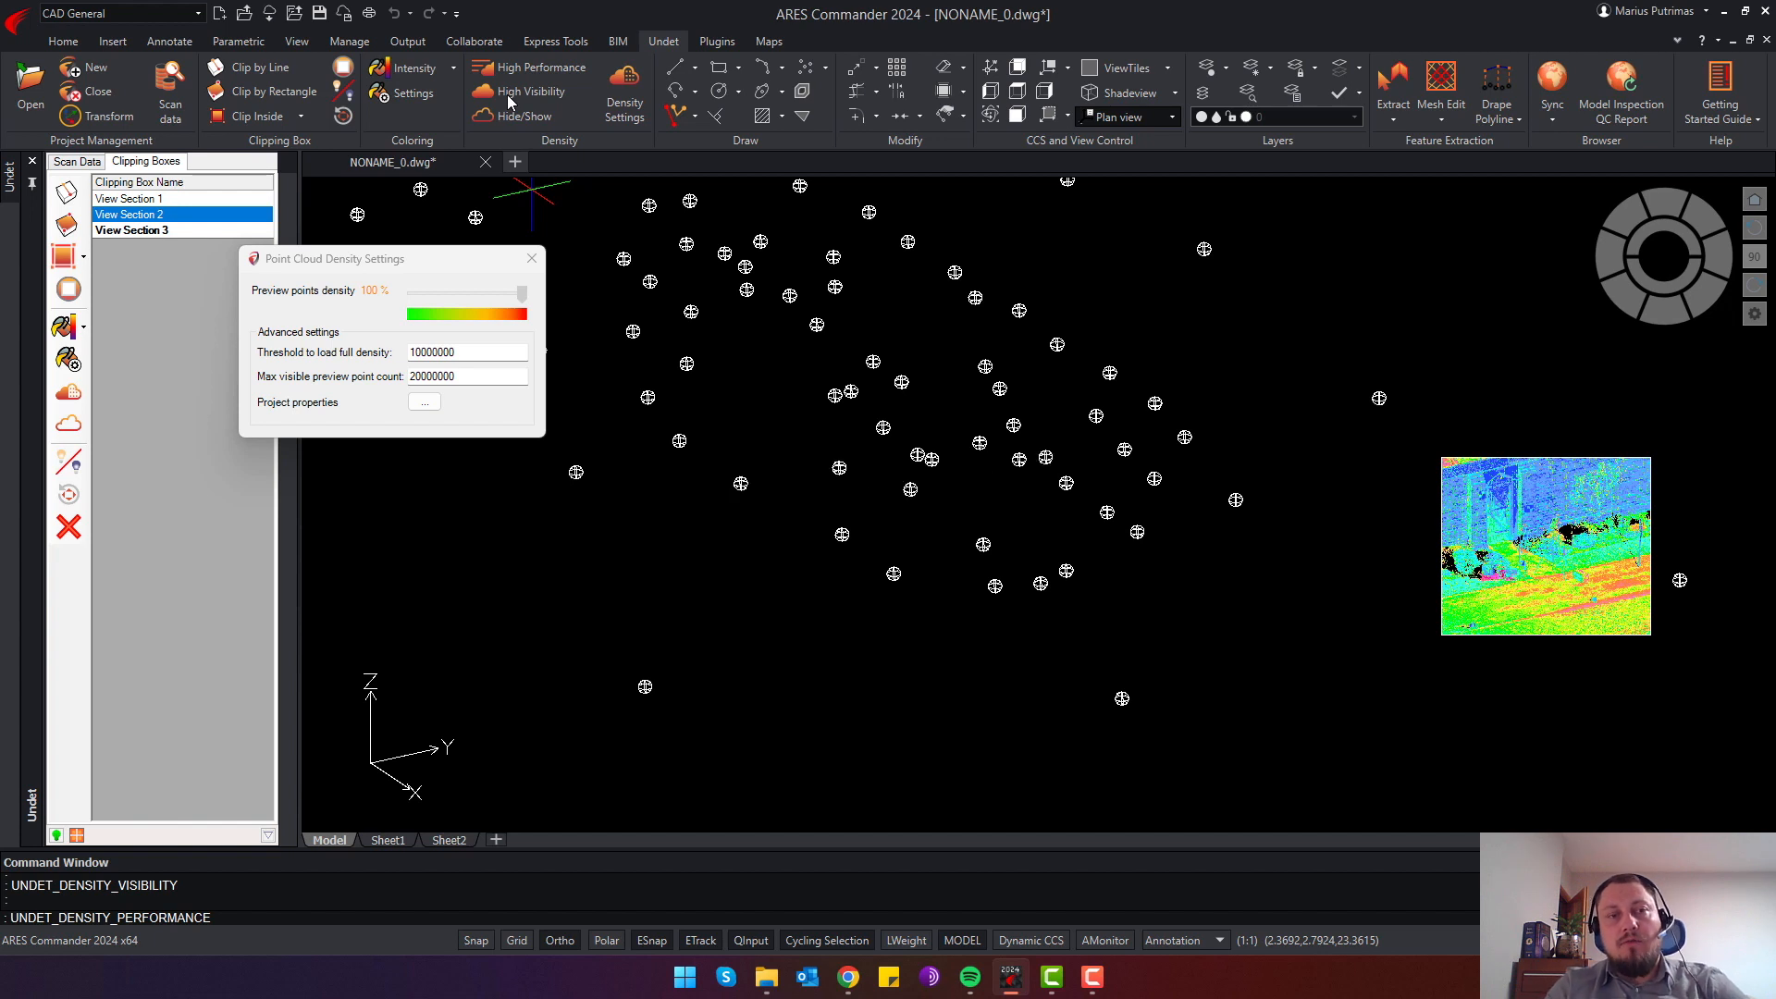
pyautogui.click(507, 96)
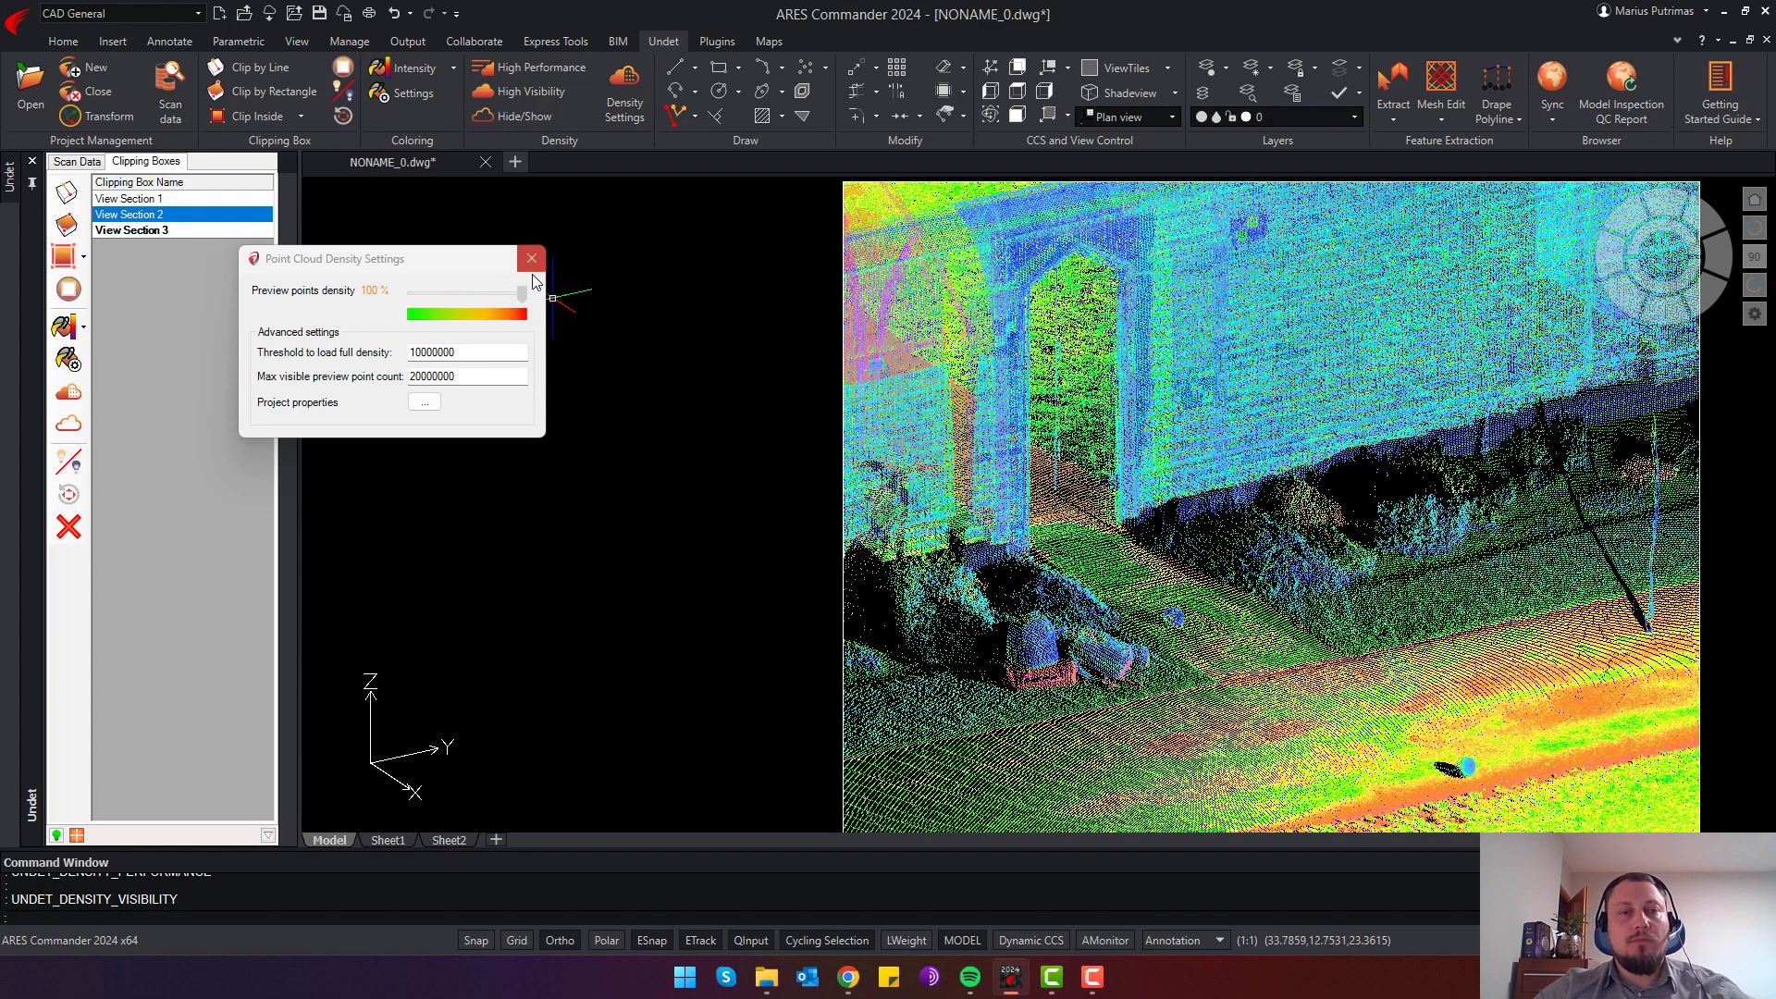
# Check the project properties and the two advanced density values, and close the density settings
pyautogui.click(424, 401)
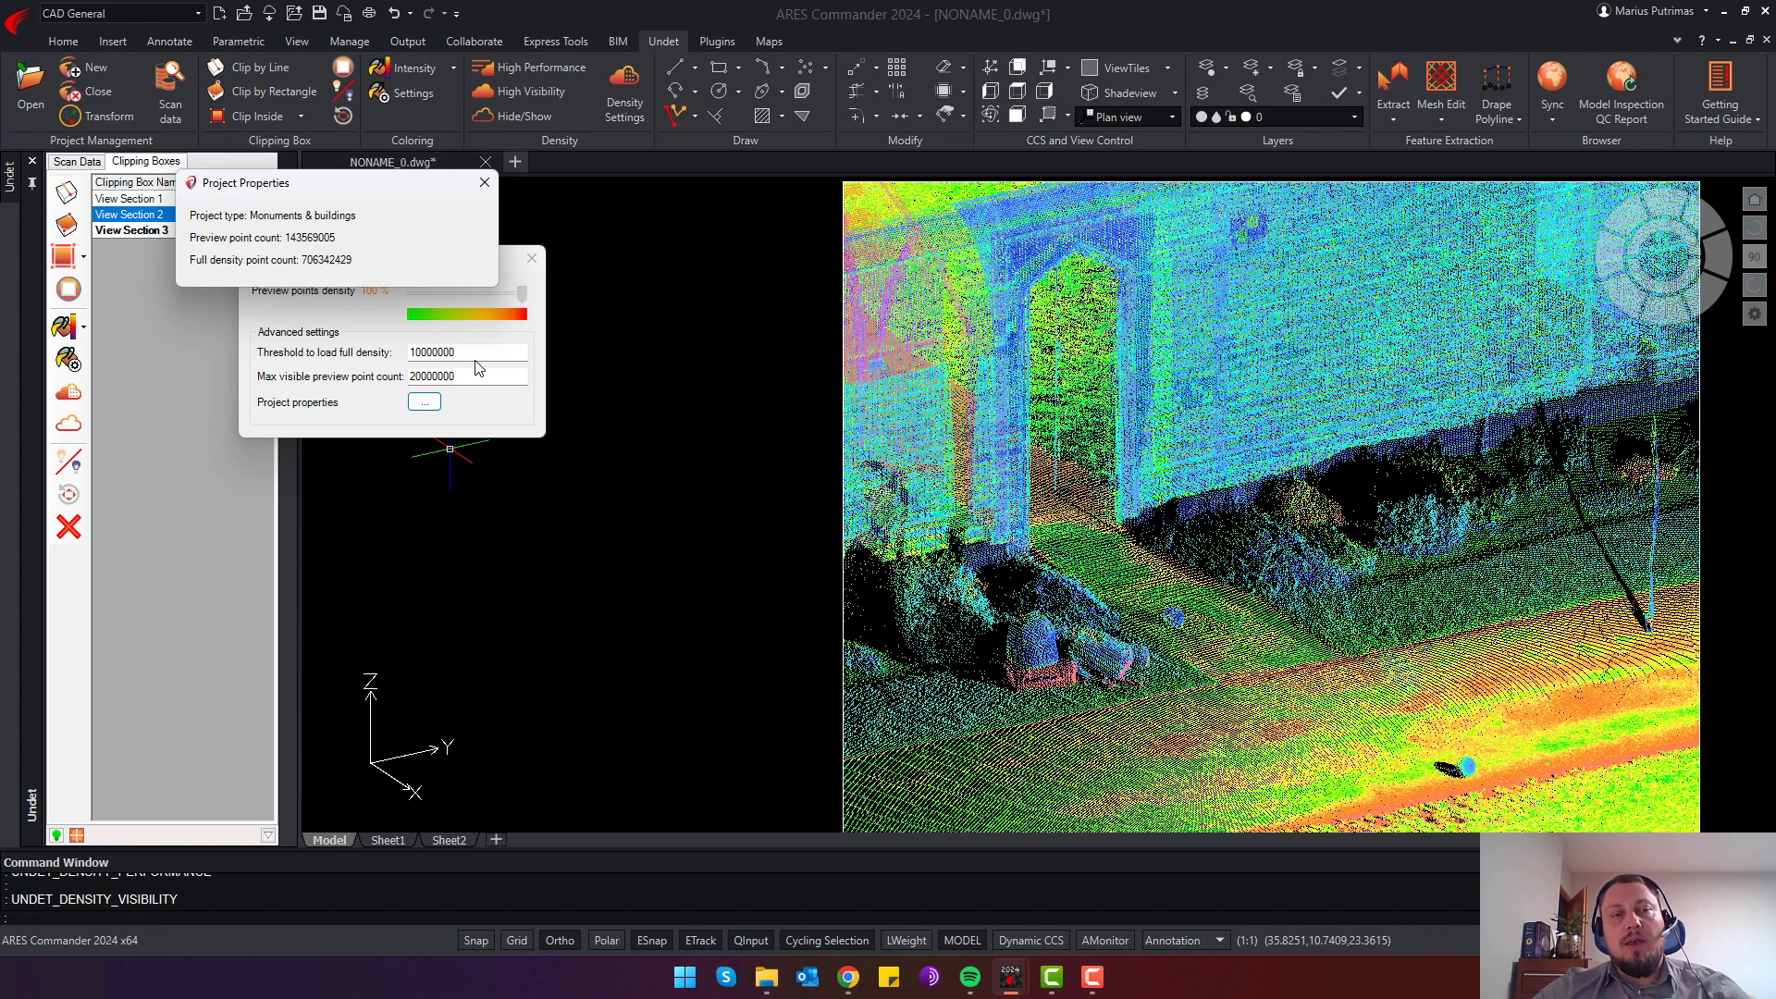
pyautogui.click(484, 182)
pyautogui.press('Tab')
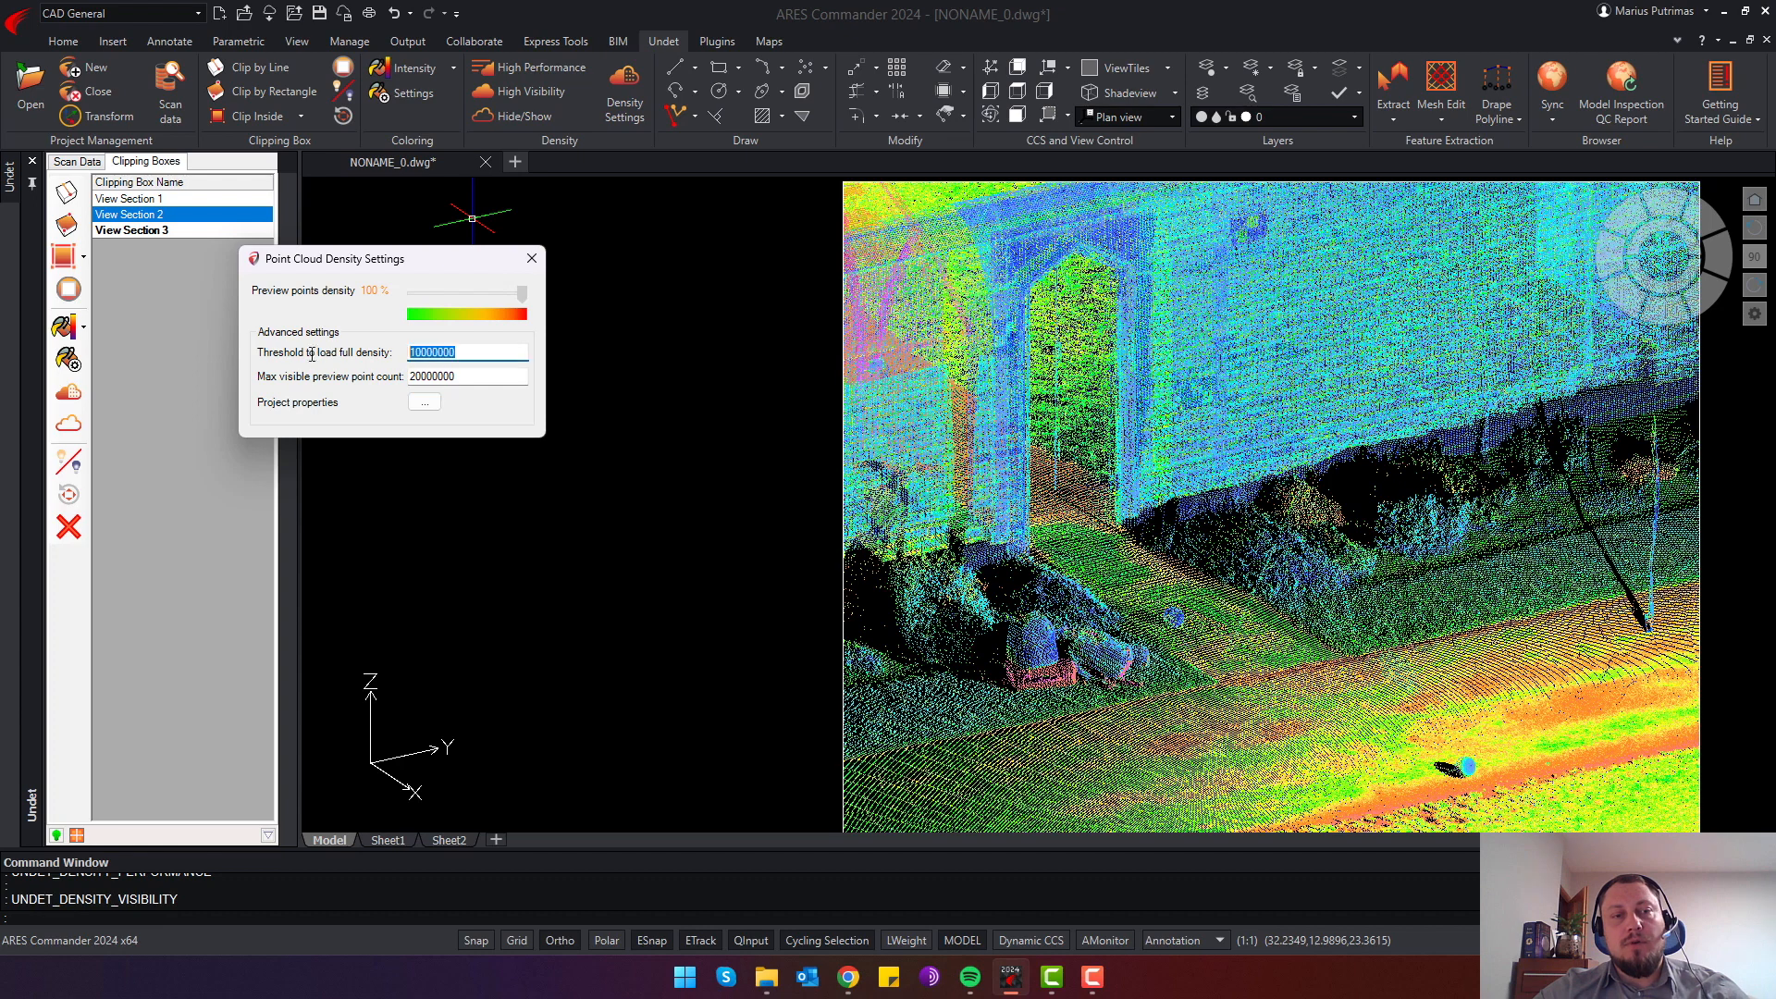
pyautogui.press('Tab')
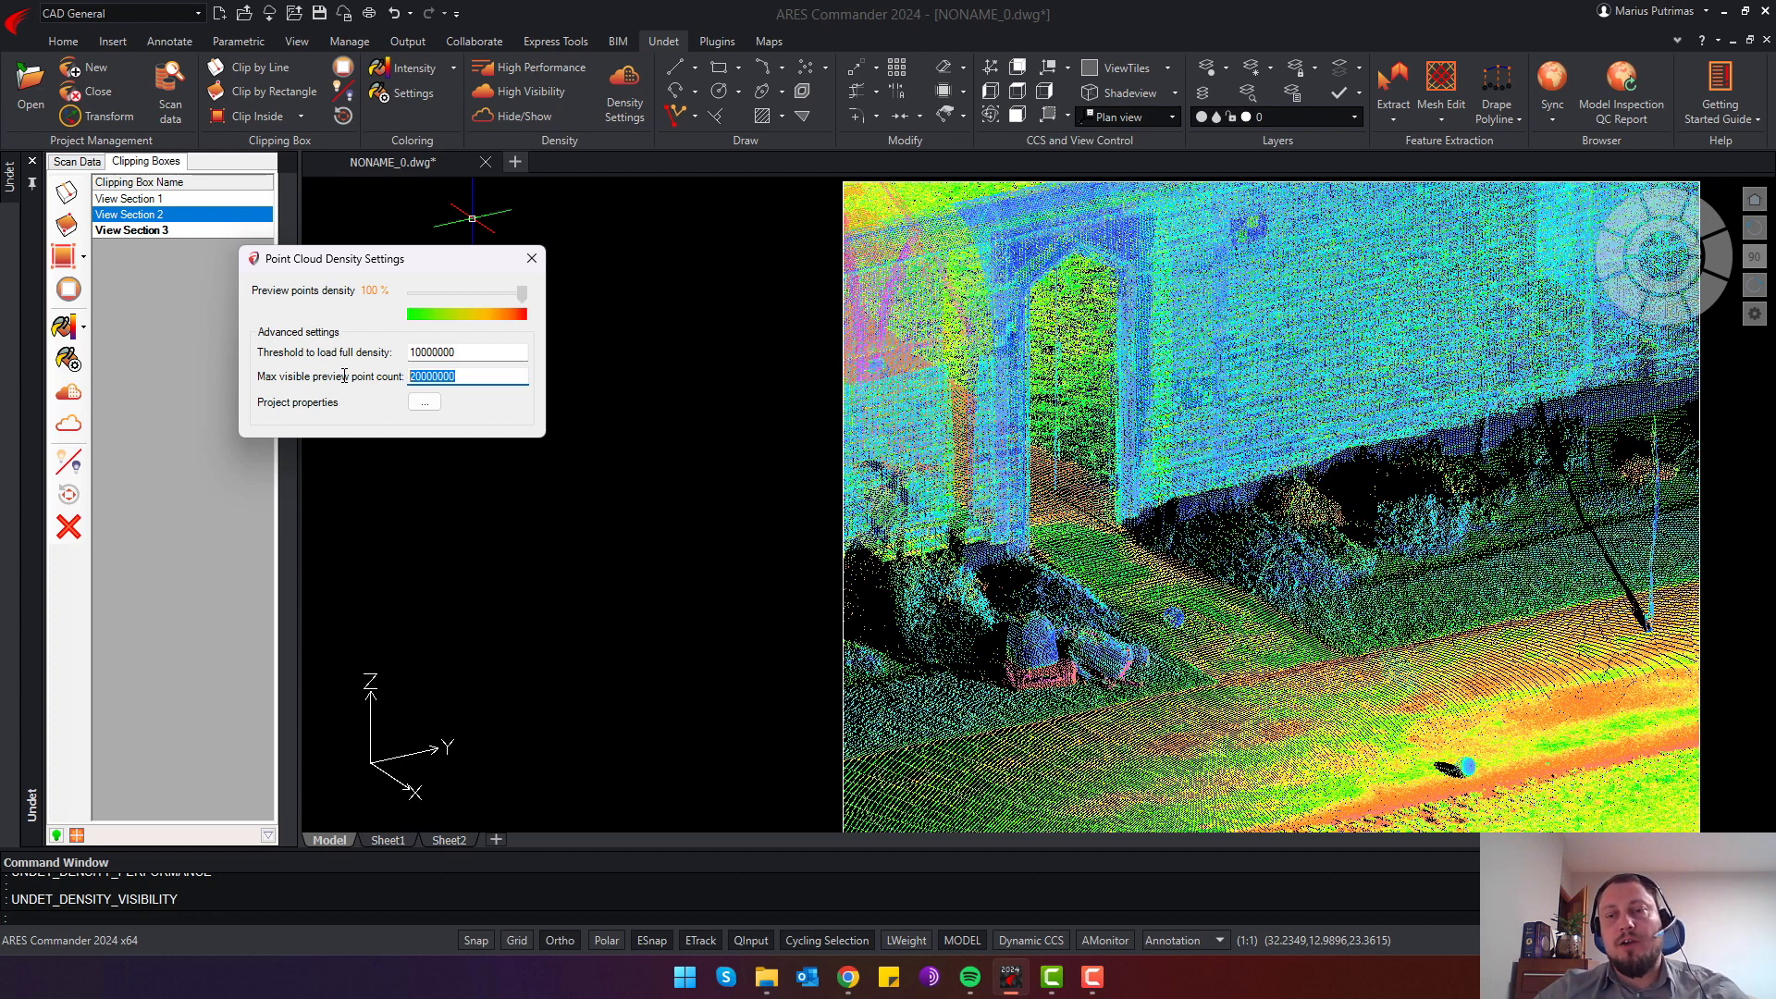
pyautogui.click(532, 259)
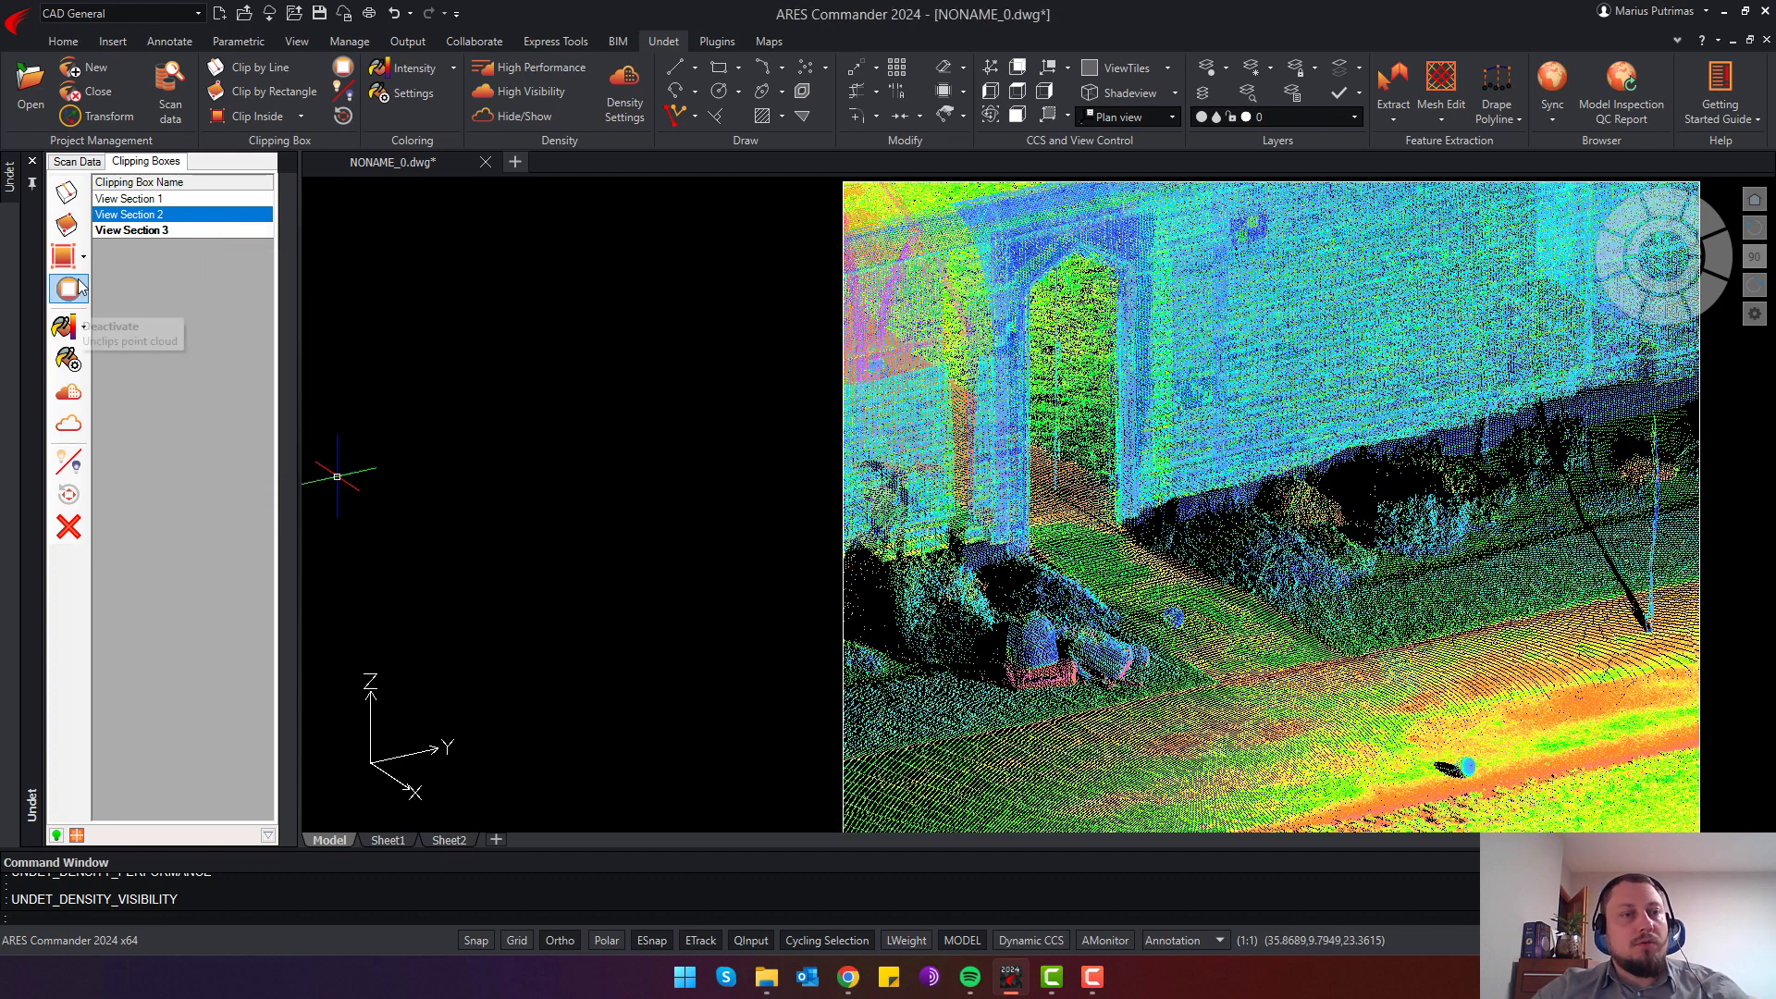